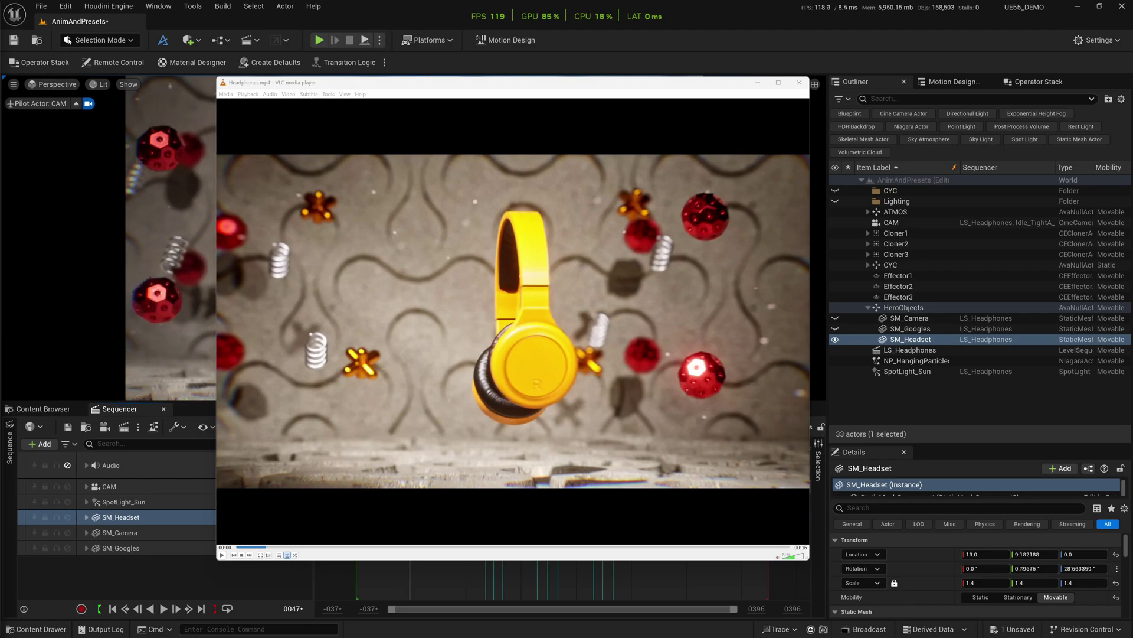
Play Headphones.mp4 in VLC, reposition the window, and scrub from the opening to the colour change.
left_click(391, 506)
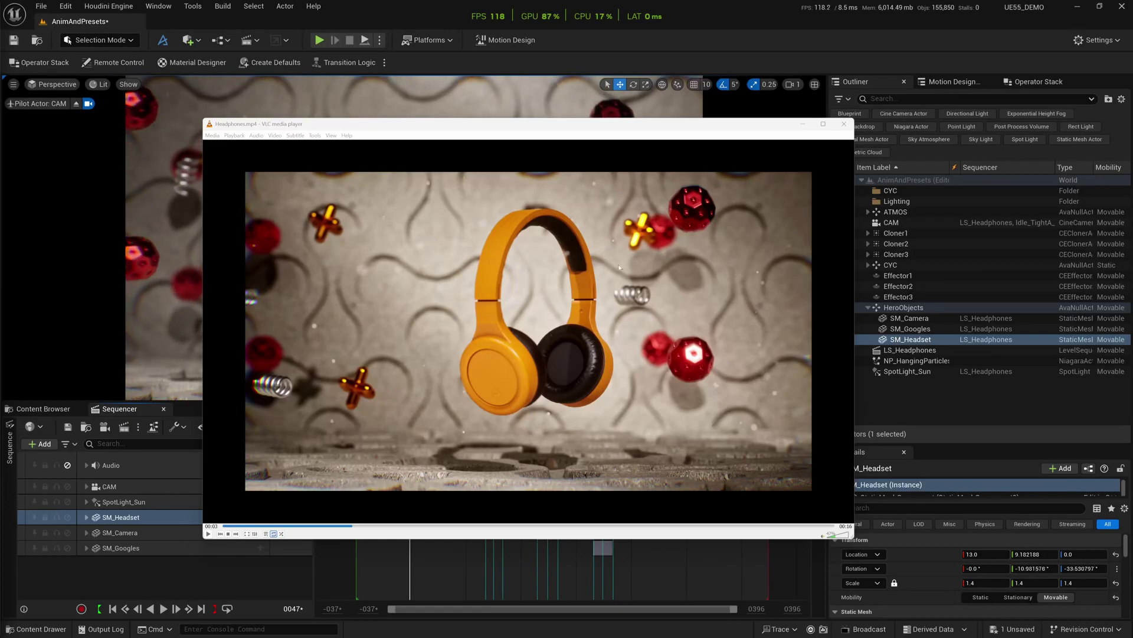
left_click_drag(654, 129, 641, 121)
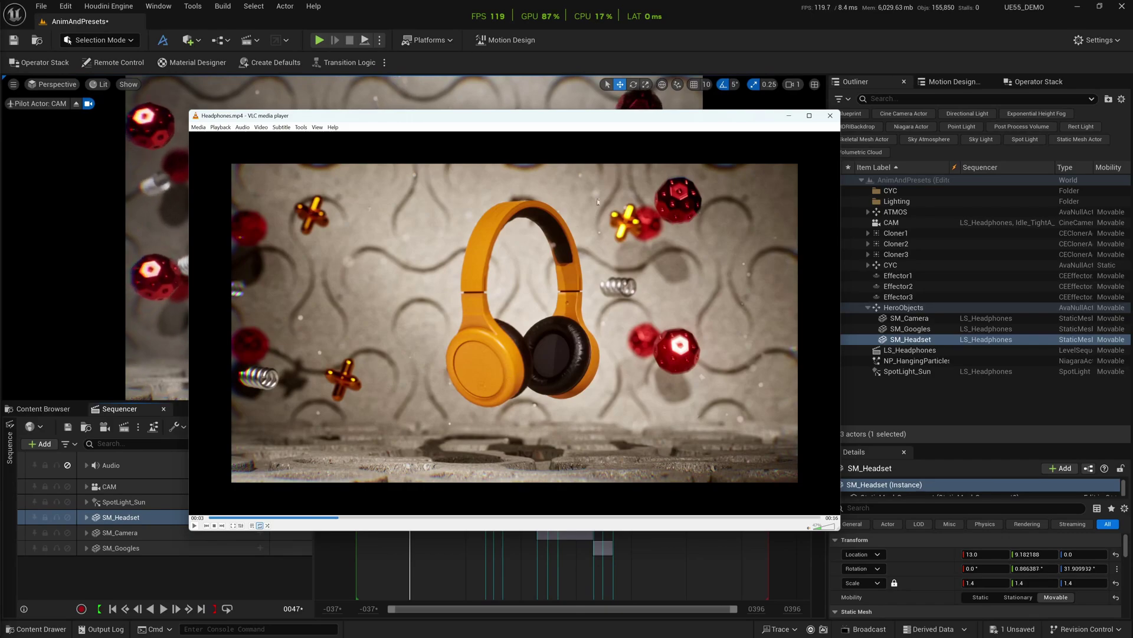
left_click_drag(625, 118, 603, 110)
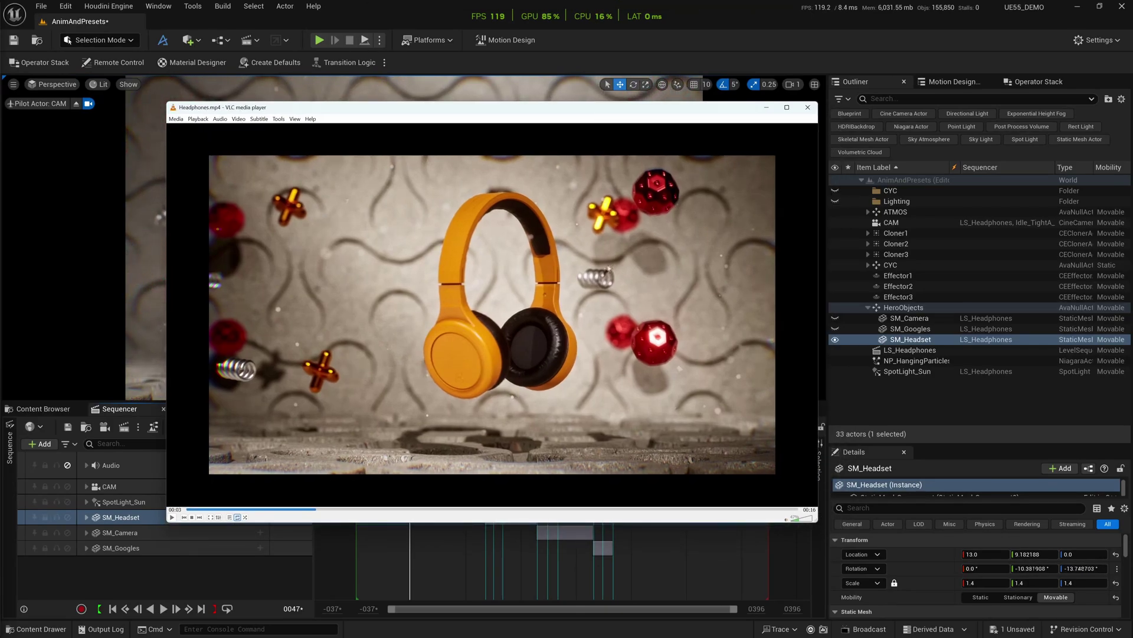
left_click_drag(617, 109, 618, 113)
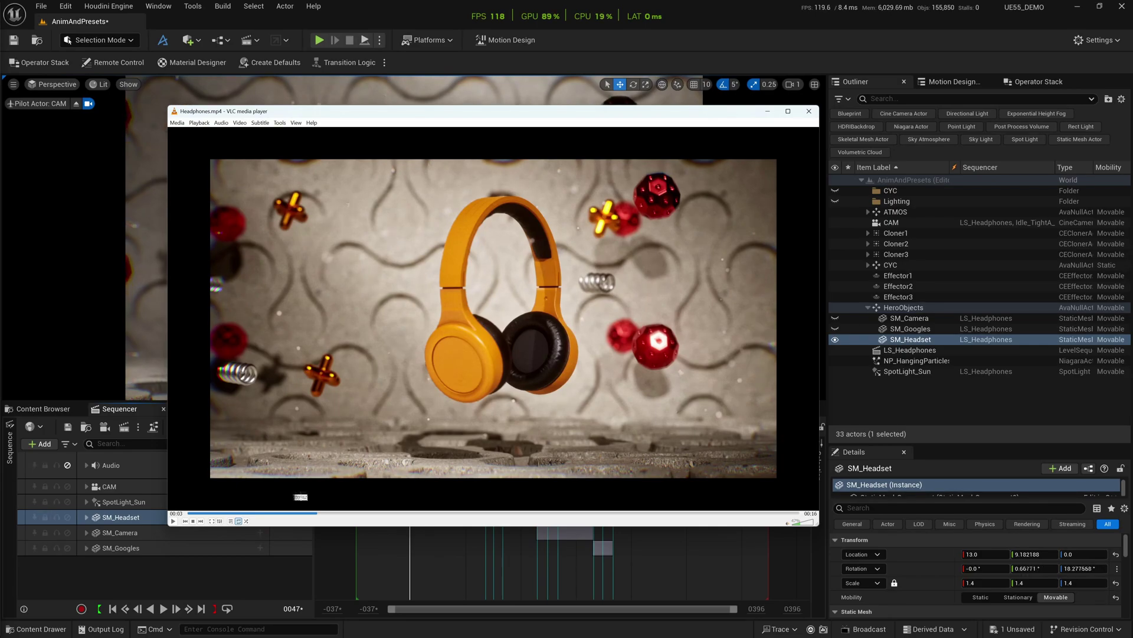
left_click_drag(203, 513, 319, 524)
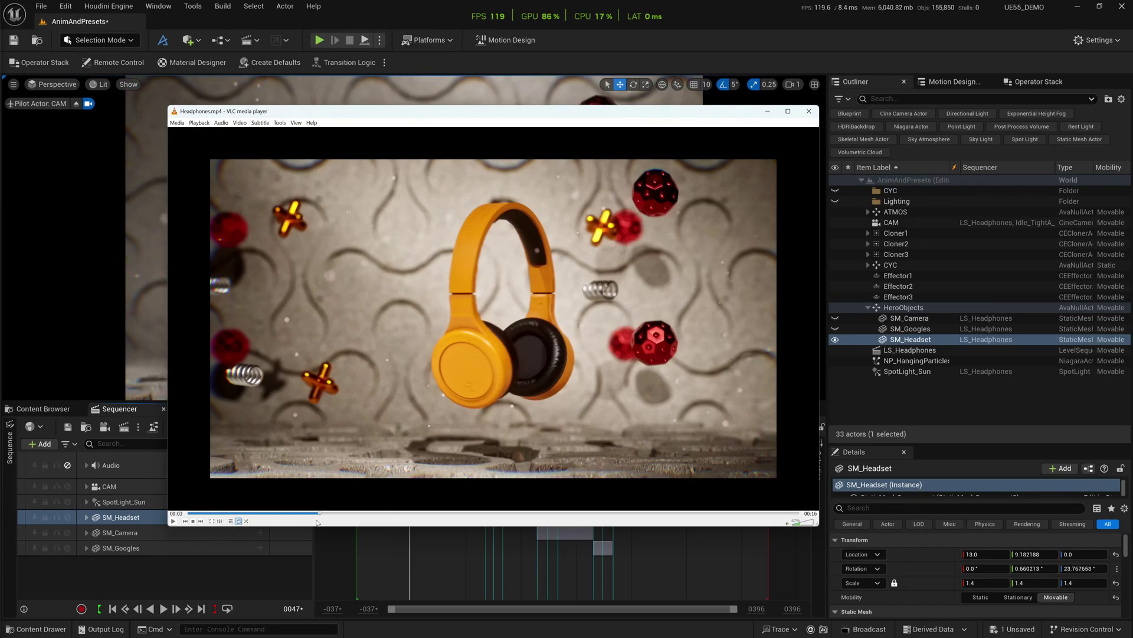
left_click_drag(316, 521, 439, 522)
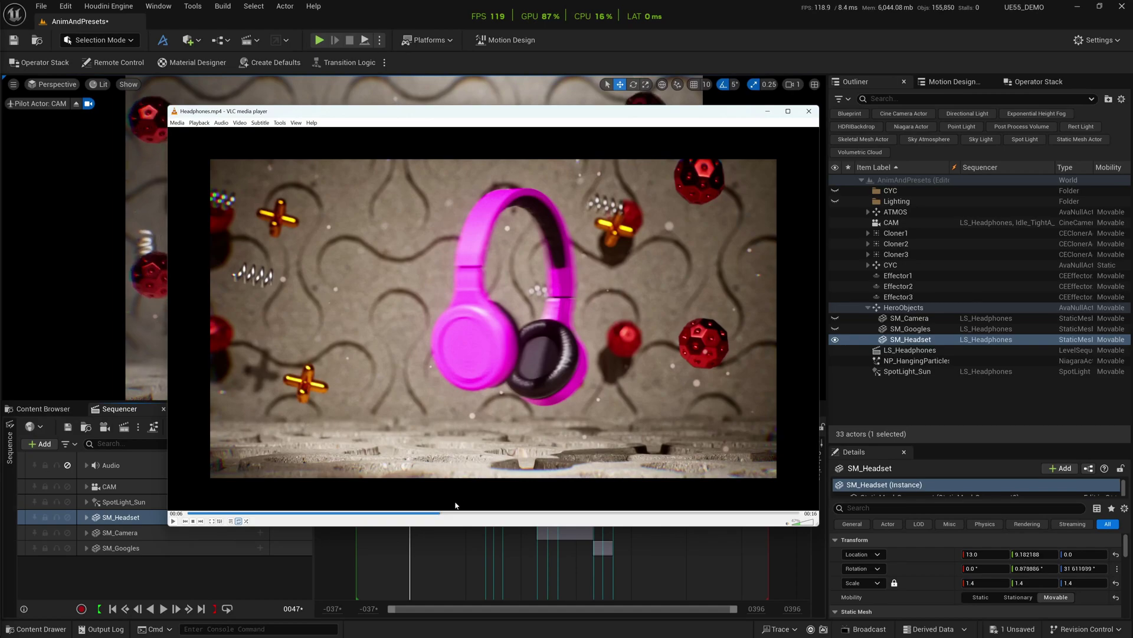
Scrub the Headphones.mp4 render through to its final seconds.
left_click_drag(442, 516, 398, 526)
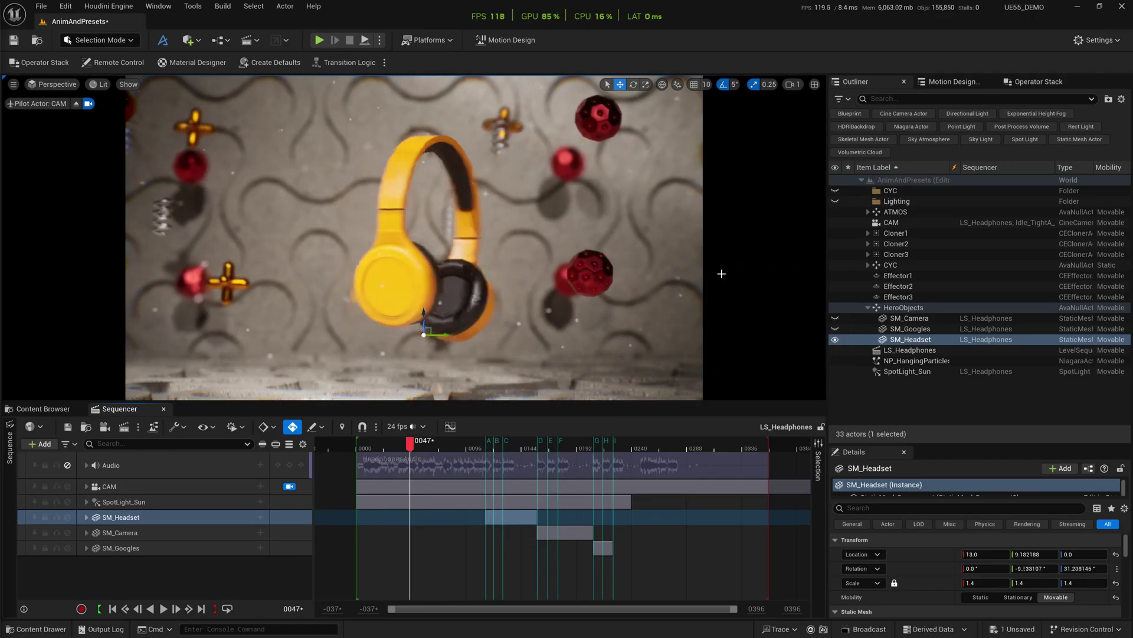
left_click(313, 6)
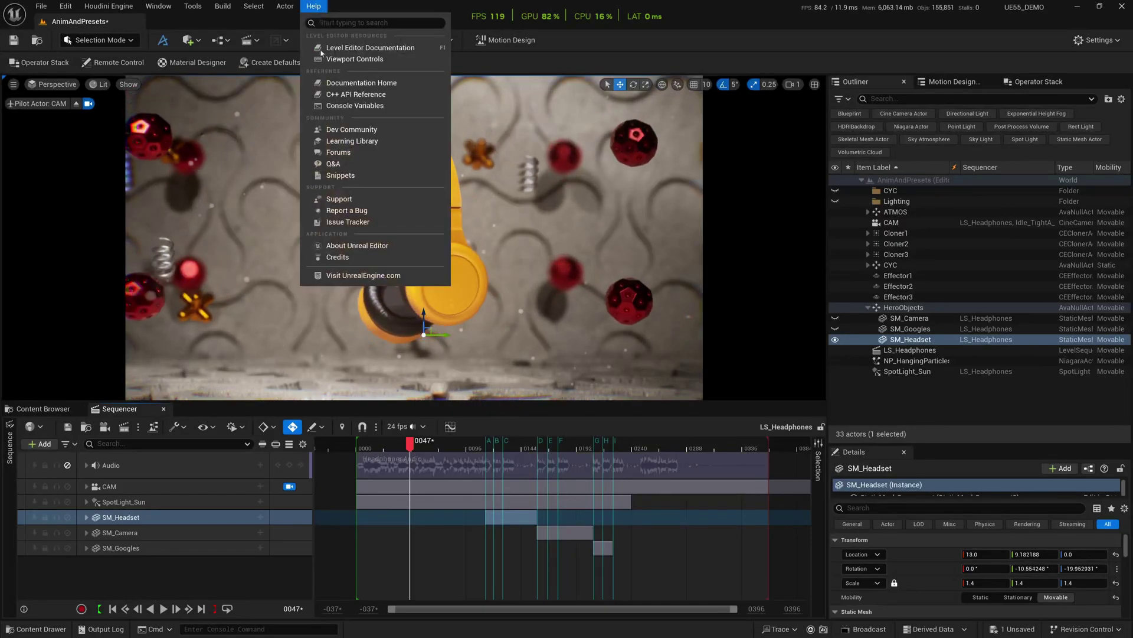
left_click(348, 240)
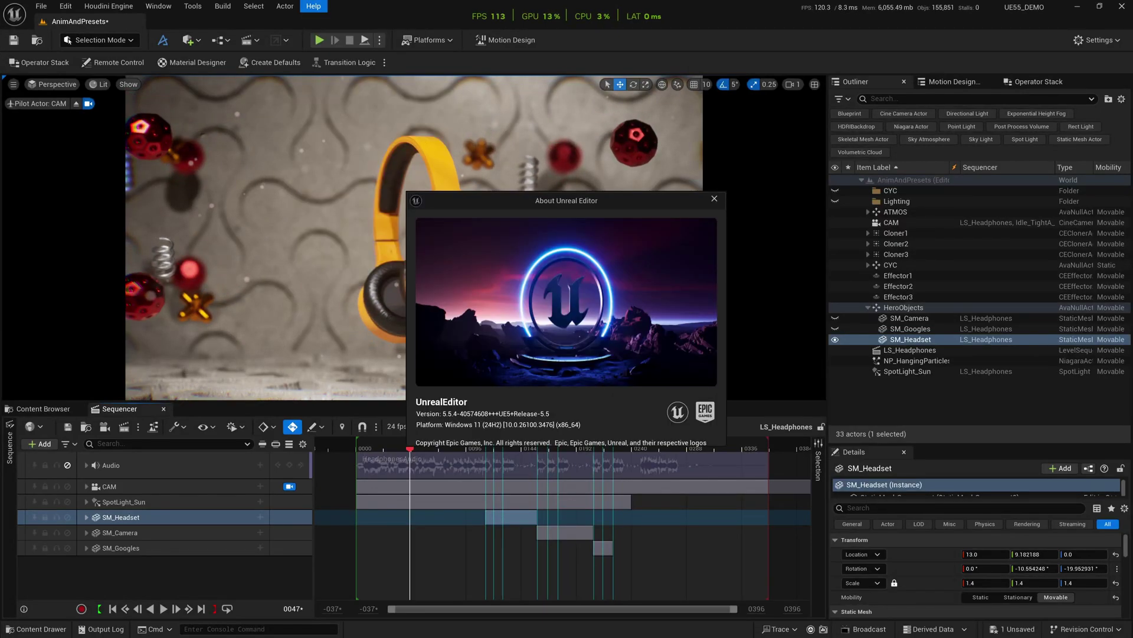
left_click(714, 198)
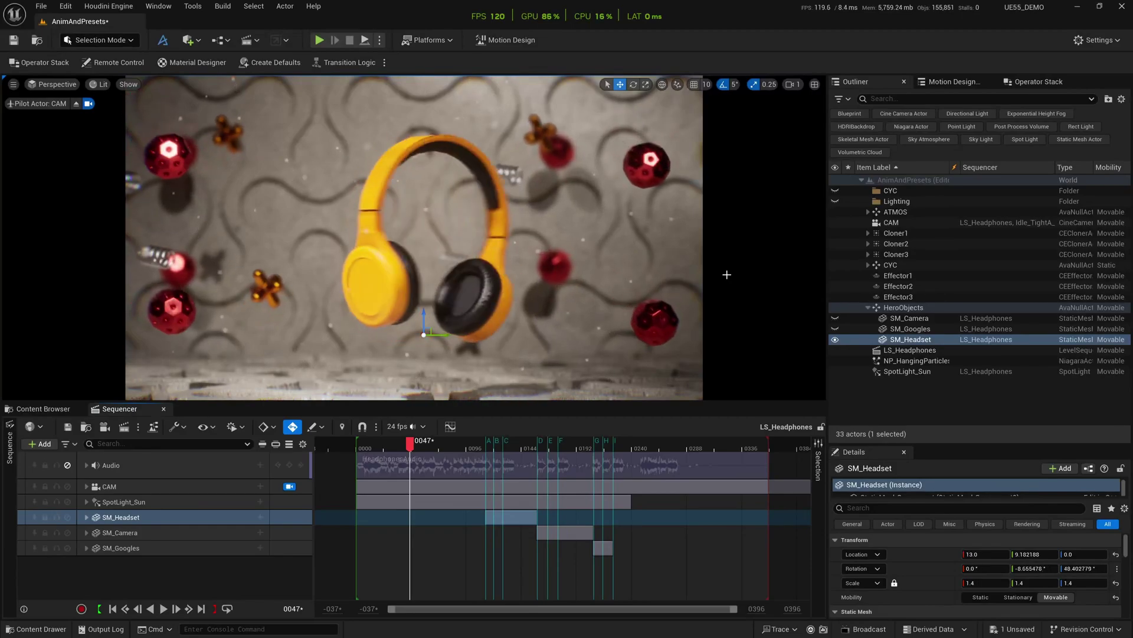
Glance at the headset's Pulse animator, then unlock the viewport from the CAM camera.
left_click(1038, 81)
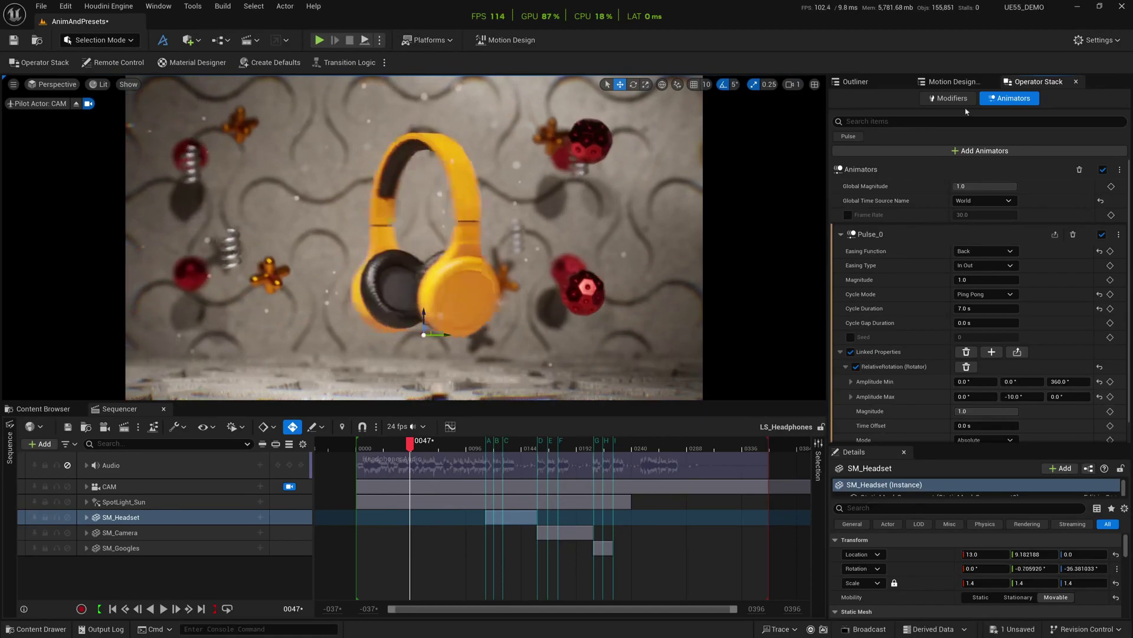
left_click(855, 82)
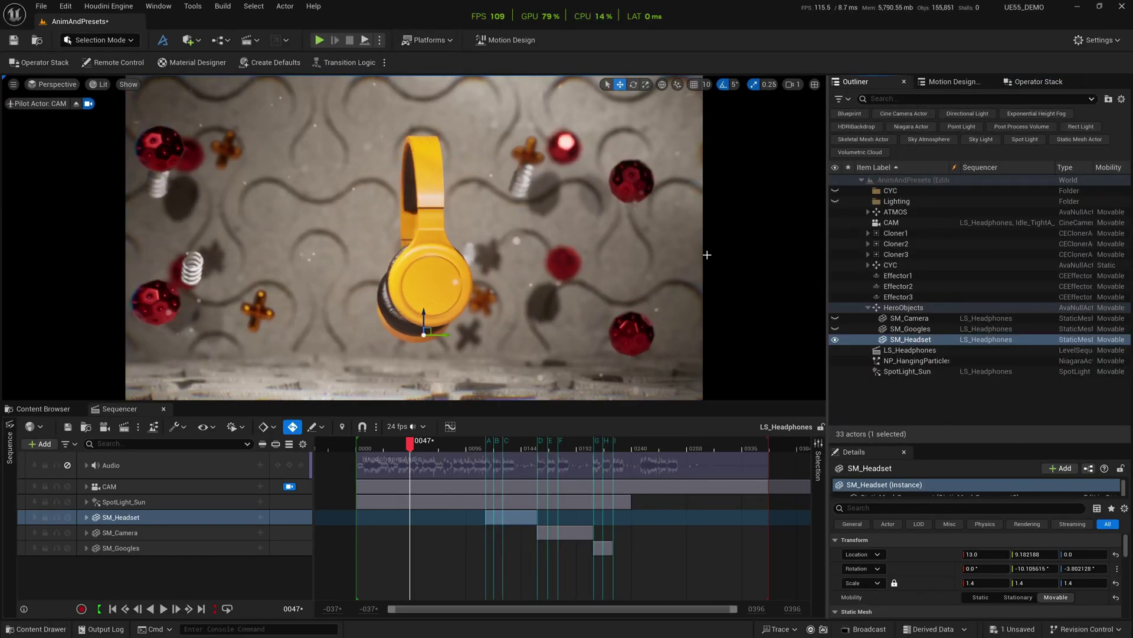
left_click(289, 486)
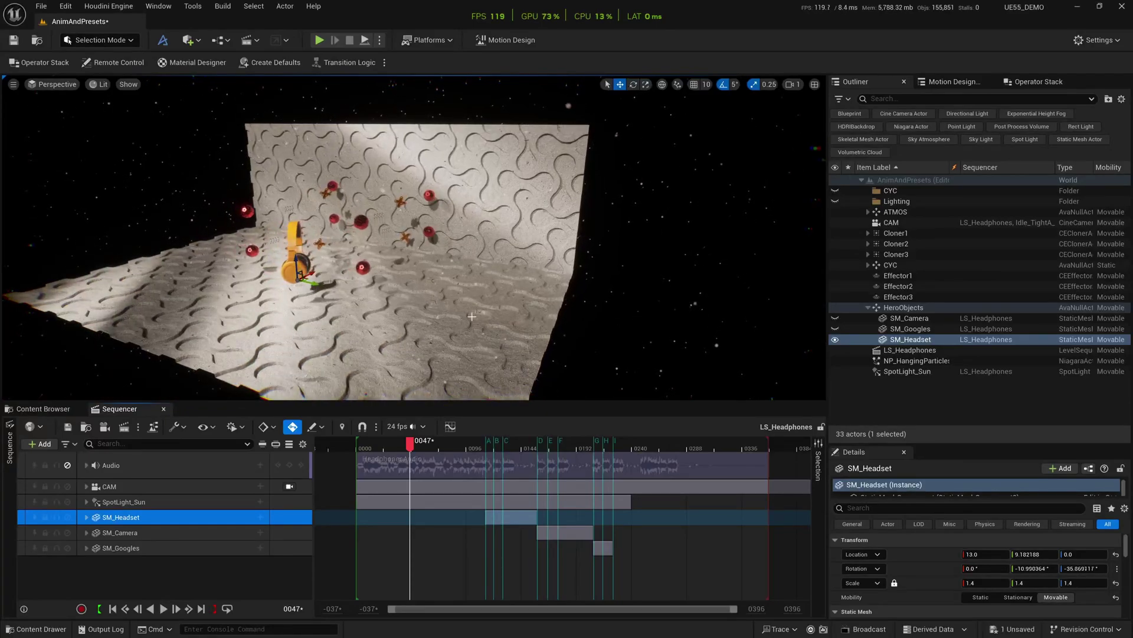
Browse the Studio - Greyscalegorilla page in Chrome, then bring up the Greyscalegorilla Studio app.
key("alt+Tab")
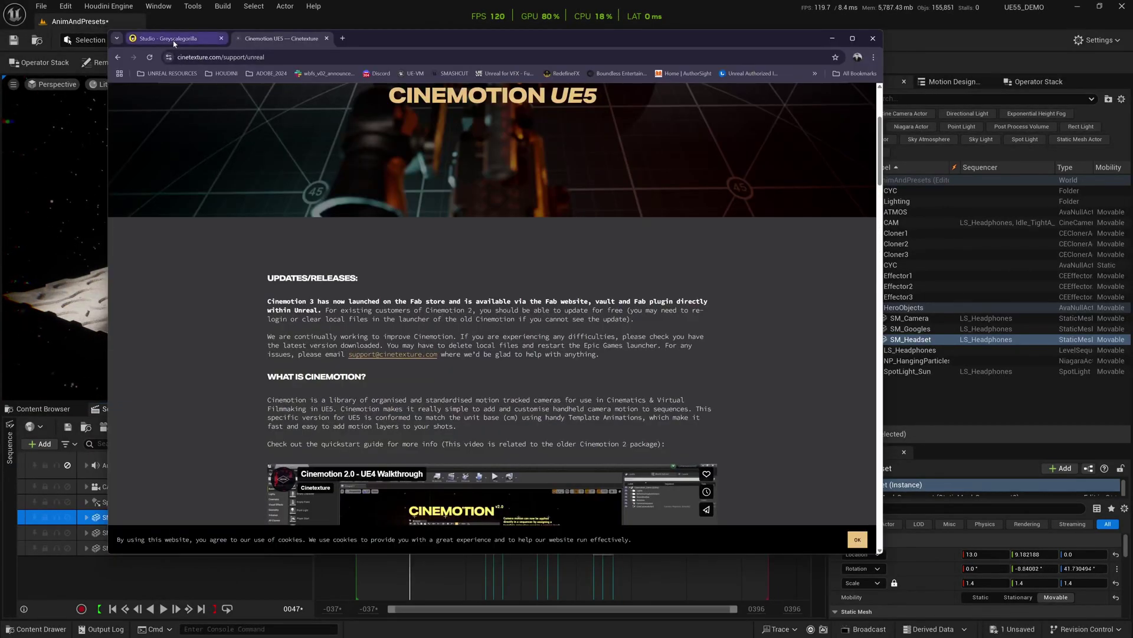
left_click(171, 38)
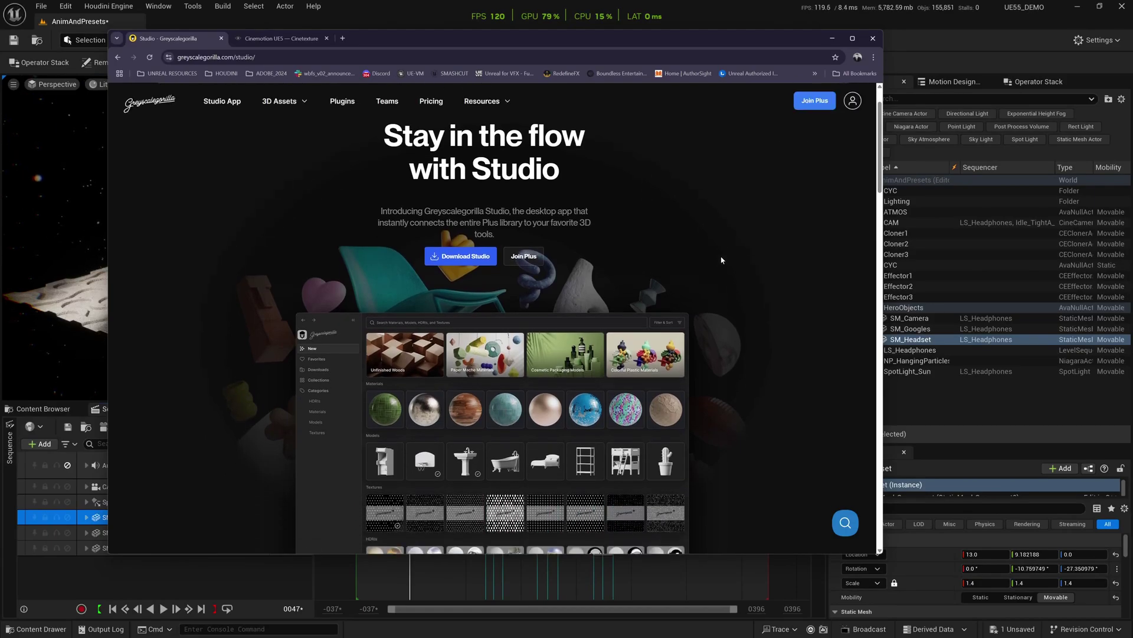
scroll(720, 259, "down", 7)
scroll(723, 263, "down", 4)
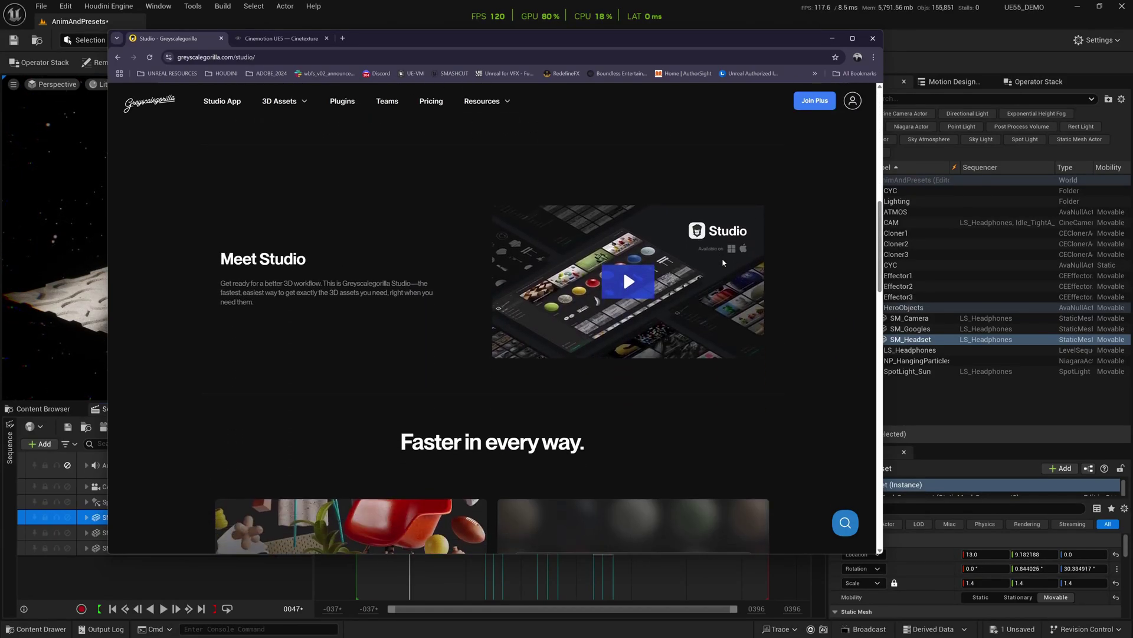
scroll(723, 263, "down", 5)
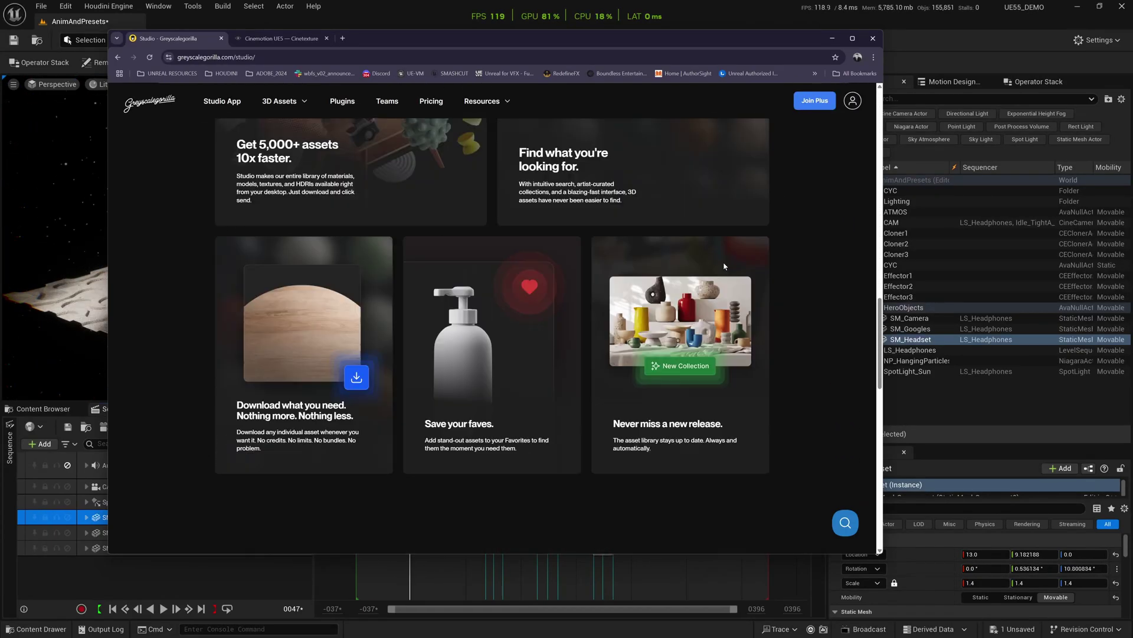
scroll(725, 265, "up", 8)
scroll(723, 264, "up", 6)
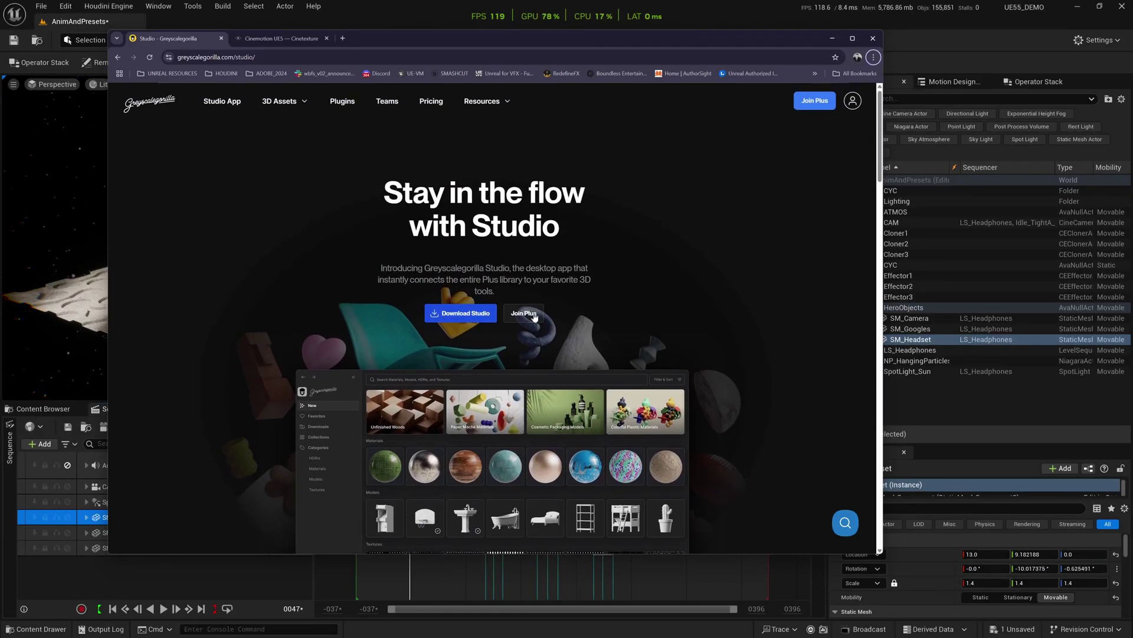
key("alt+Tab")
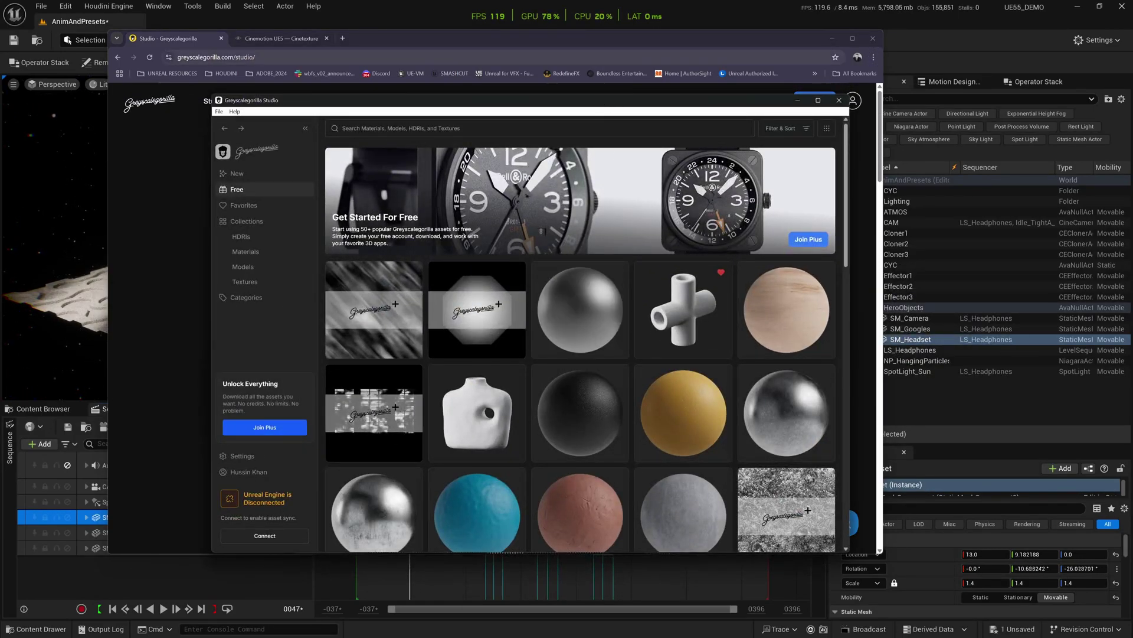
Scroll through Greyscalegorilla Studio's Free assets, then return to the Unreal editor.
left_click_drag(609, 102, 552, 94)
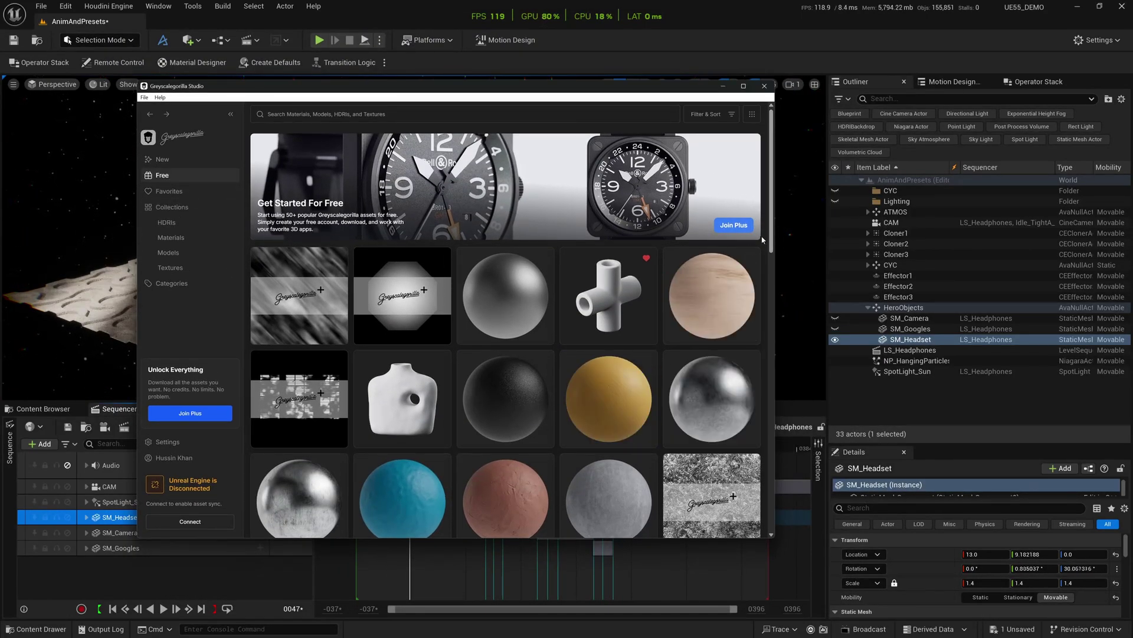
scroll(769, 229, "down", 5)
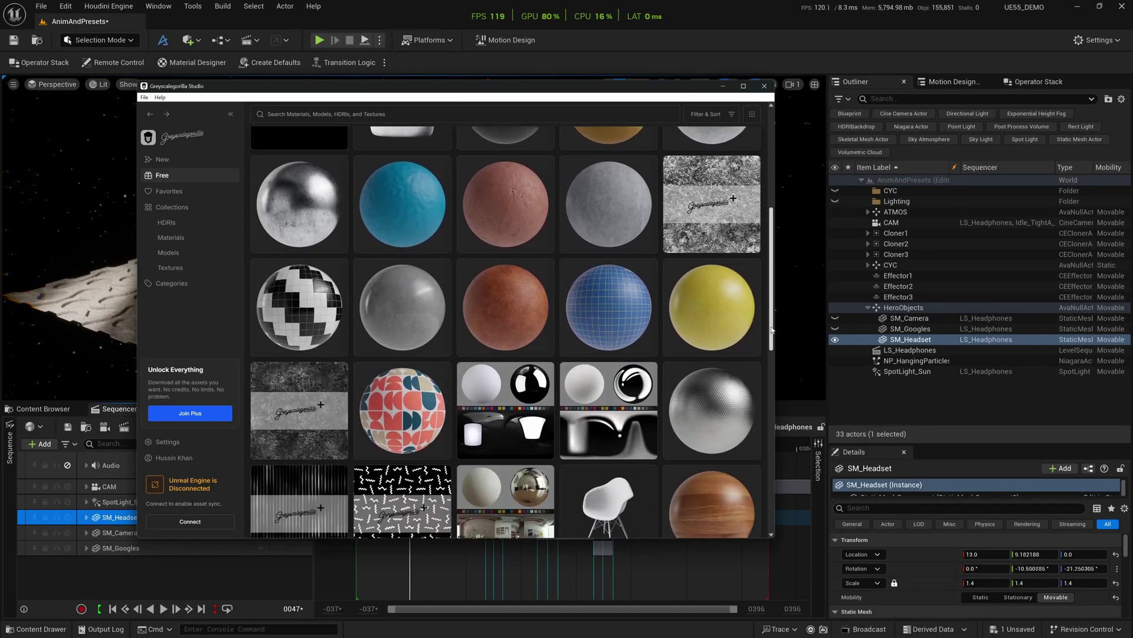
left_click(513, 292)
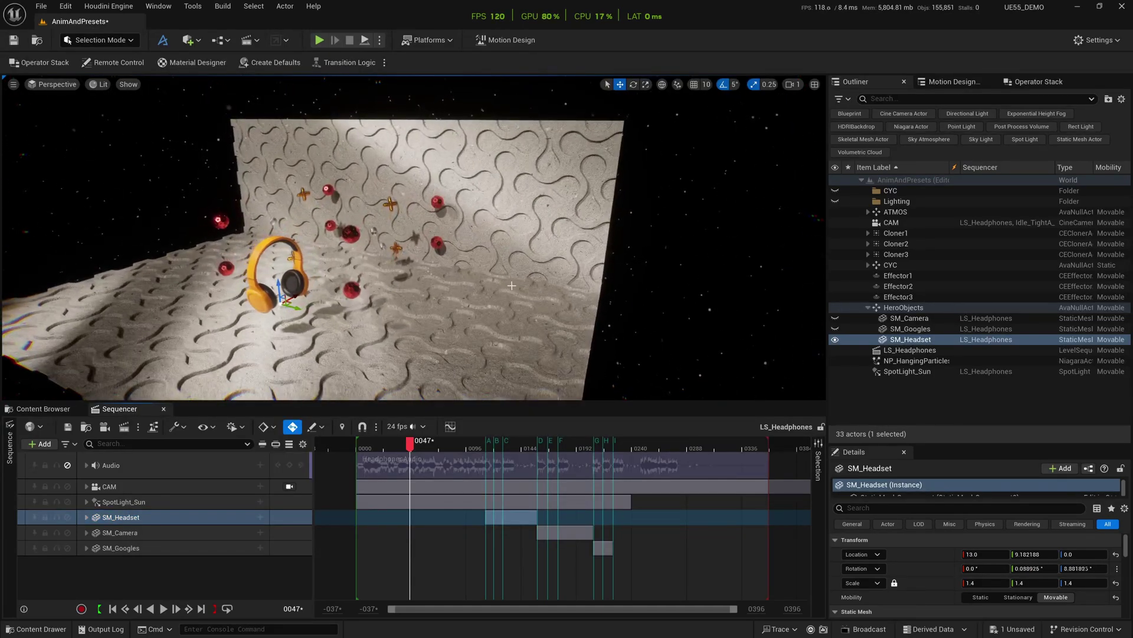
Select the patterned wall and step through the CYC group's wall pieces.
left_click(376, 221)
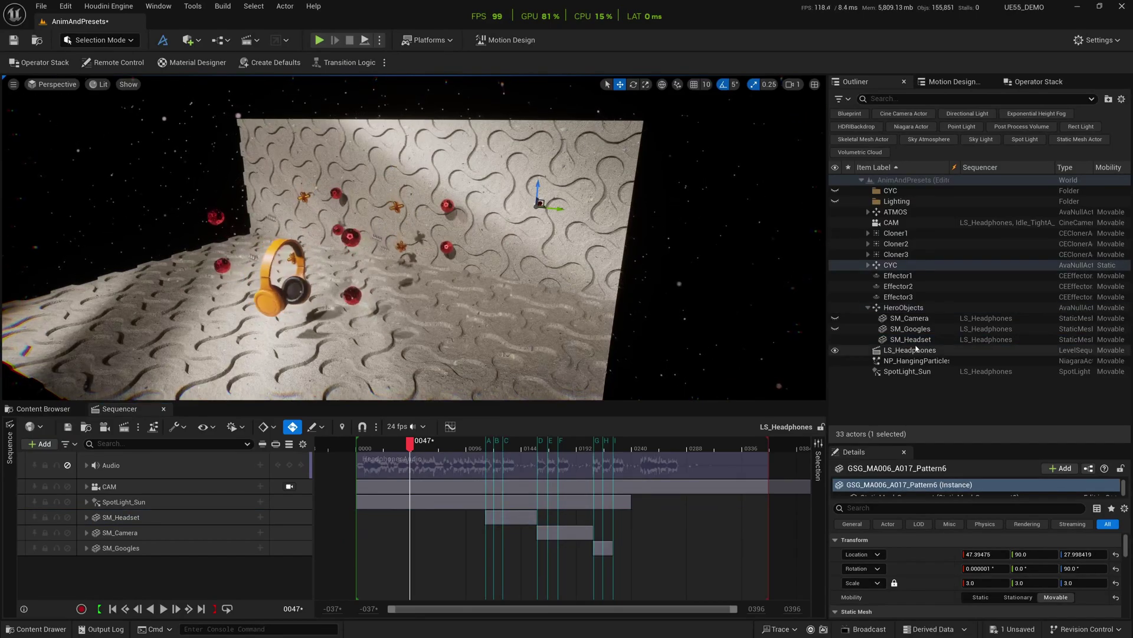
left_click(867, 265)
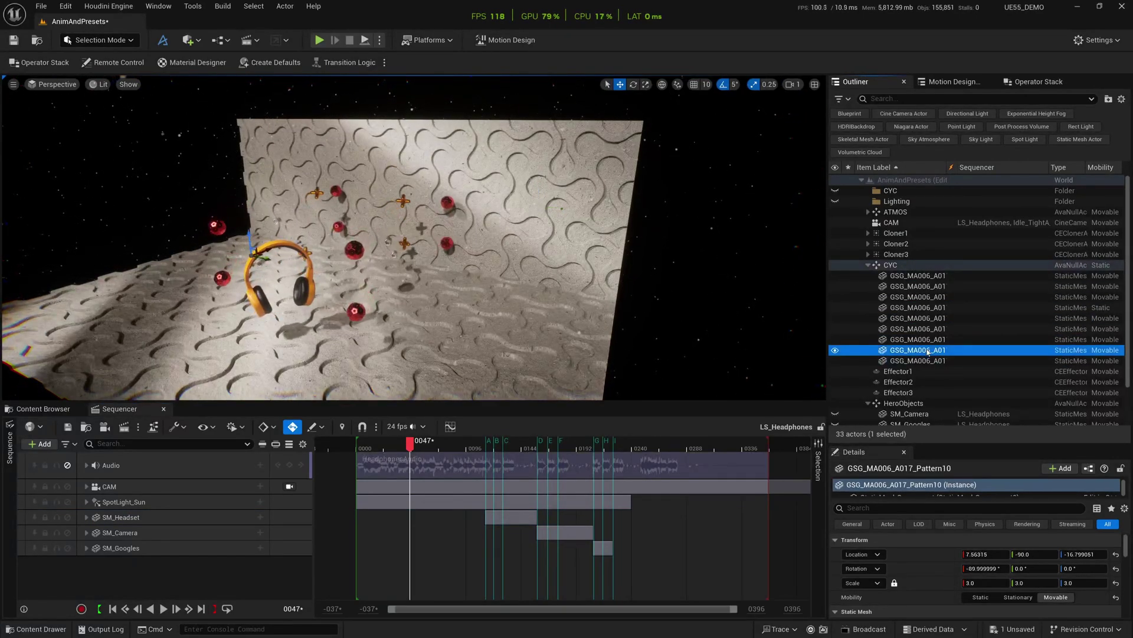
key("Up")
key("Up")
key("Up")
key("Up")
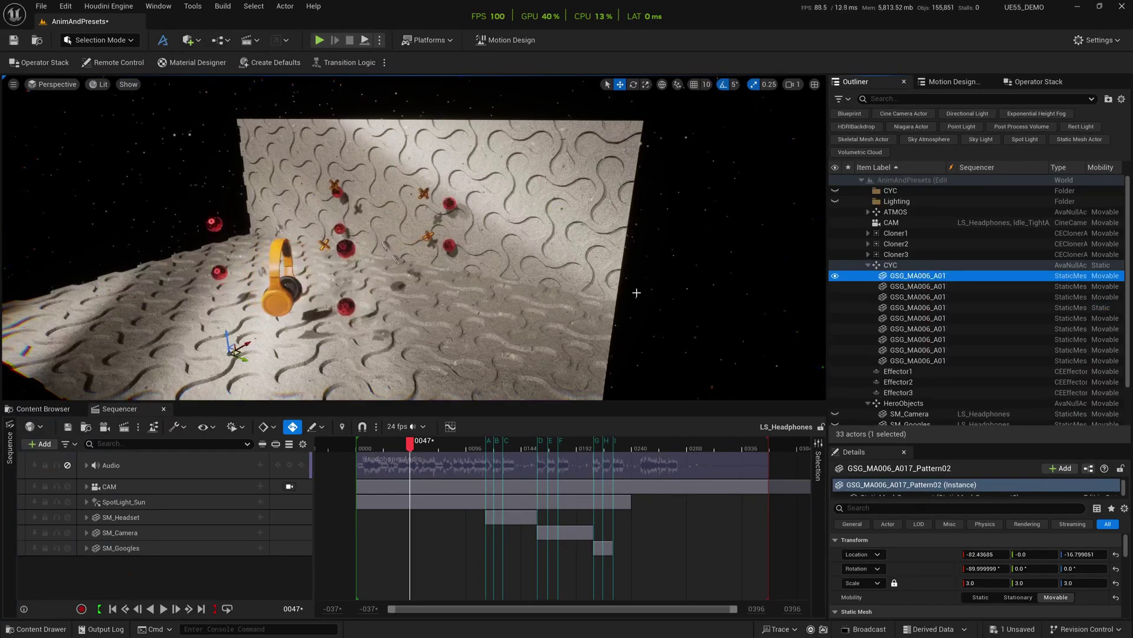
left_click_drag(631, 262, 581, 334, "alt")
Inspect the Cloner3 Ball, Cloner2 Helix and Cloner1 Plus ornaments, then orbit back to the headphones.
double_click(869, 257)
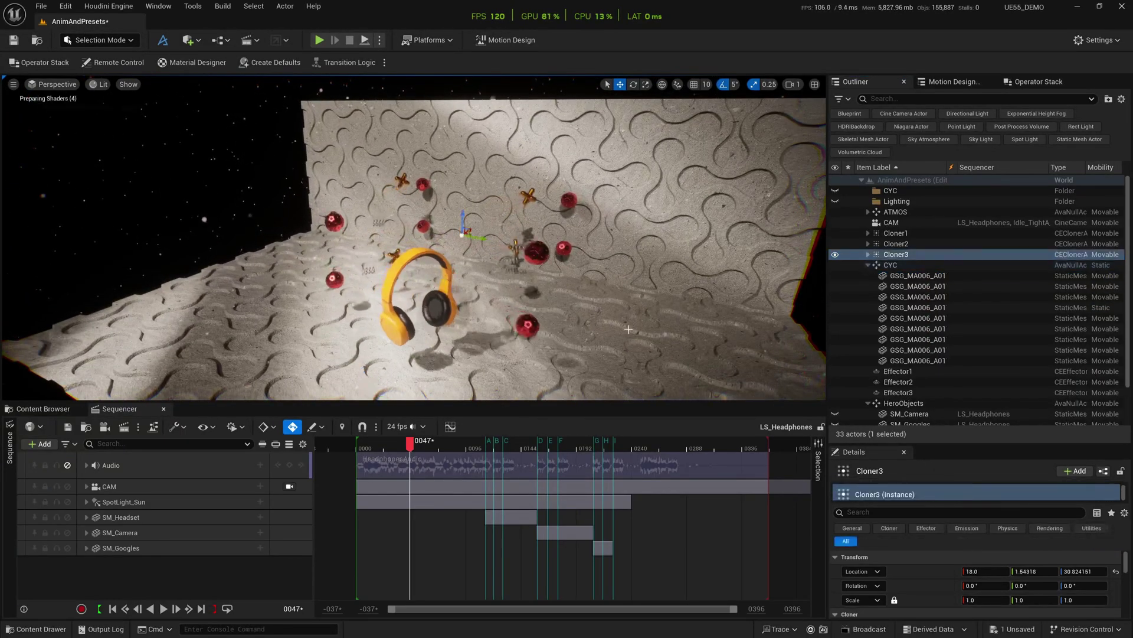
double_click(903, 264)
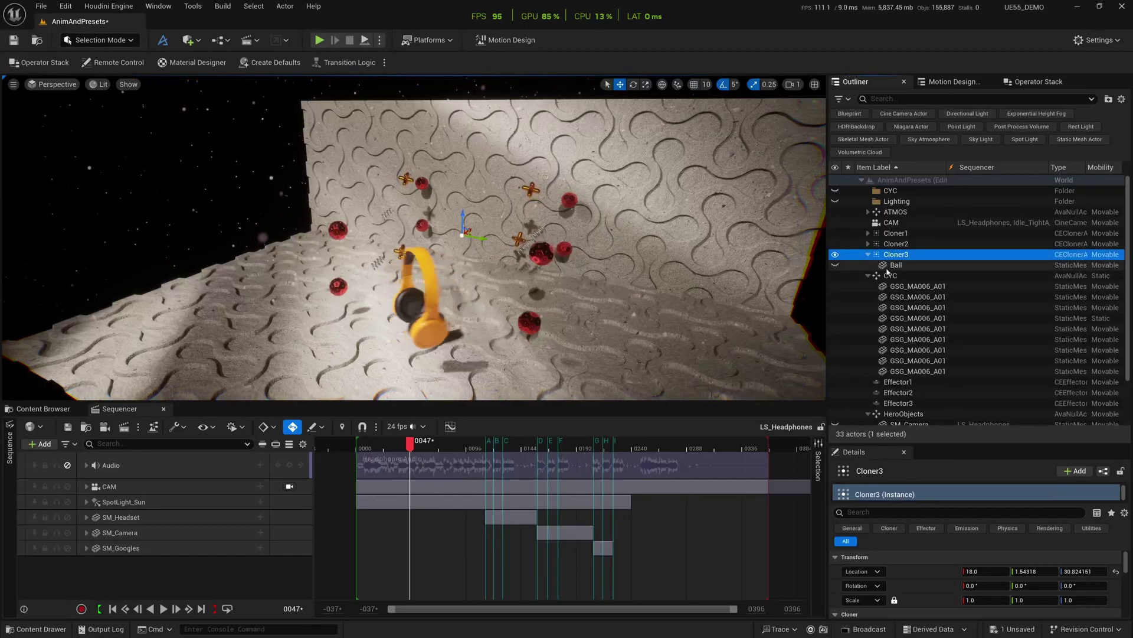
left_click(921, 255)
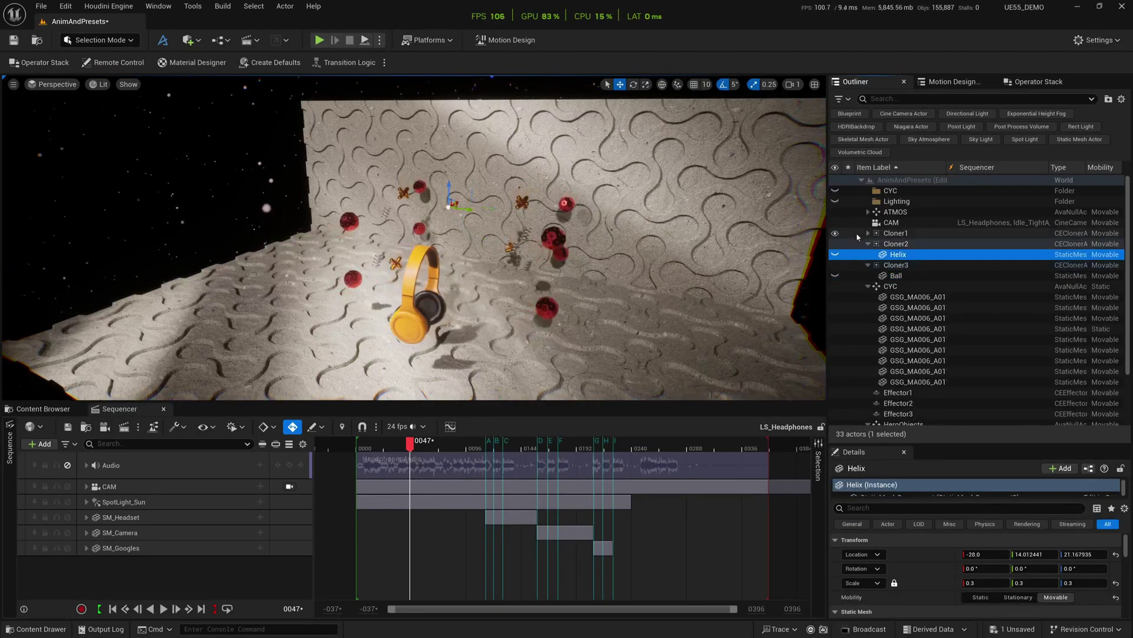
left_click(868, 233)
left_click(898, 244)
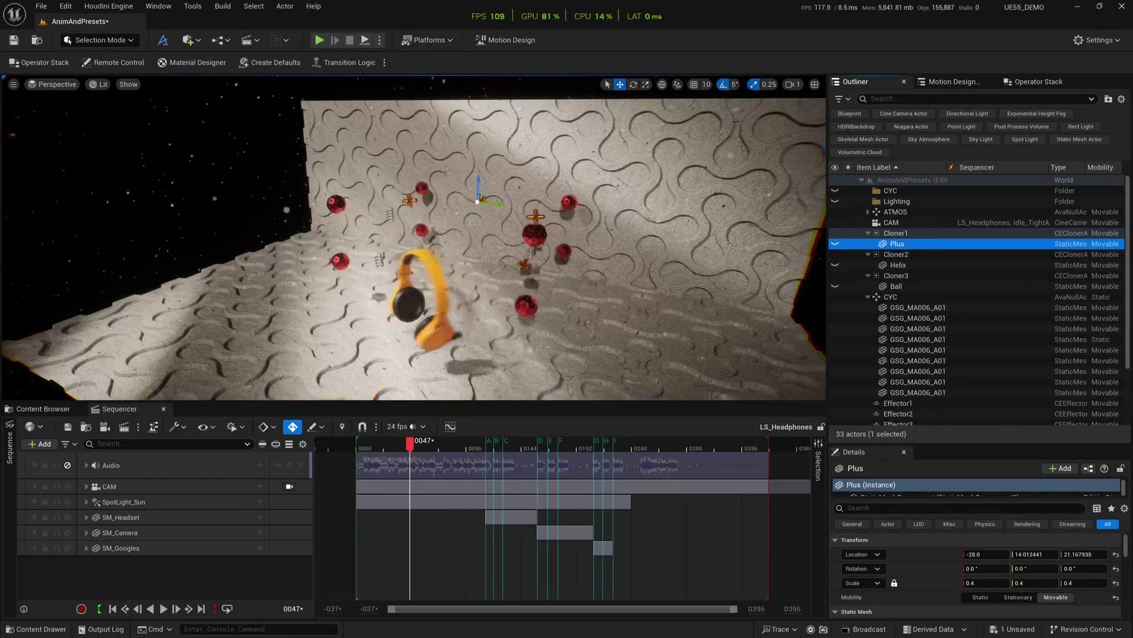
key("f")
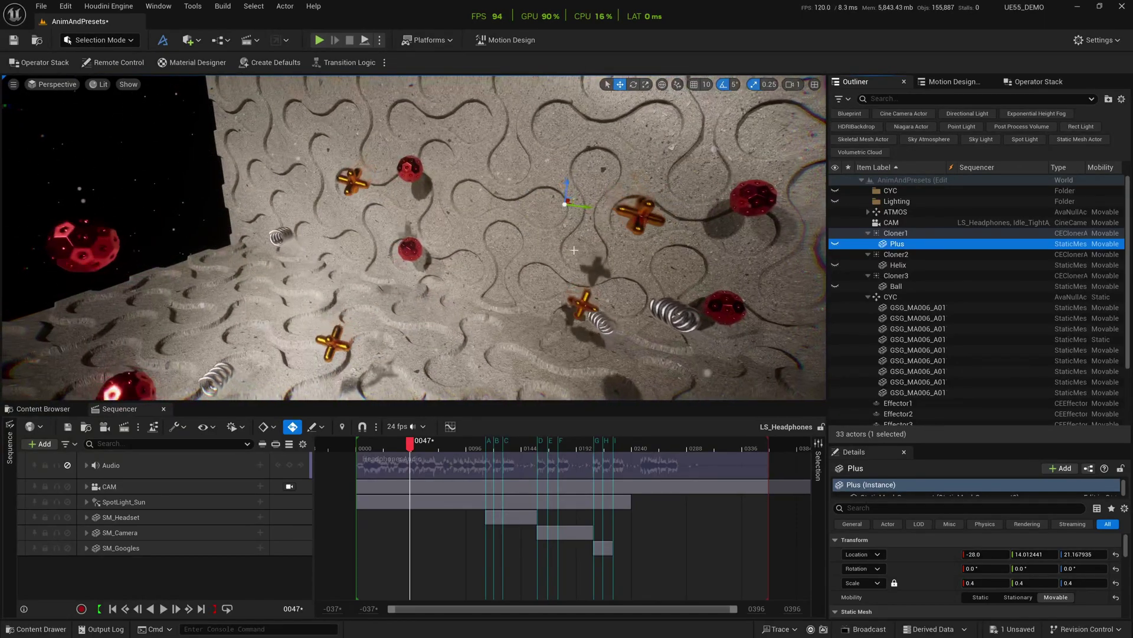
left_click_drag(650, 210, 574, 249)
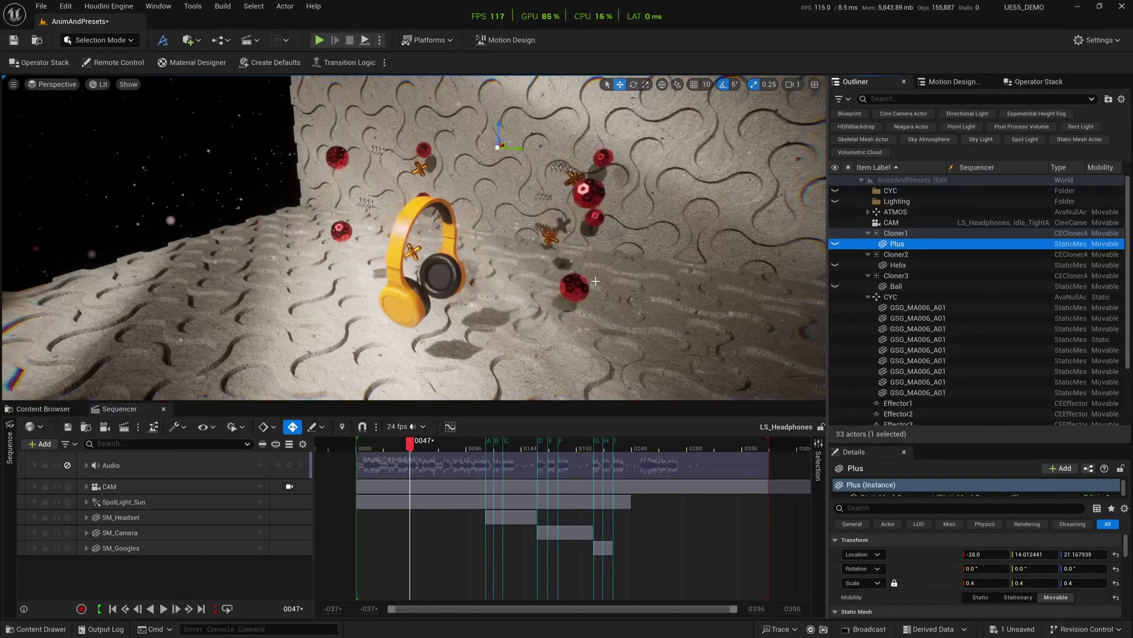
right_click_drag(596, 281, 596, 281)
left_click_drag(595, 281, 595, 281, "alt")
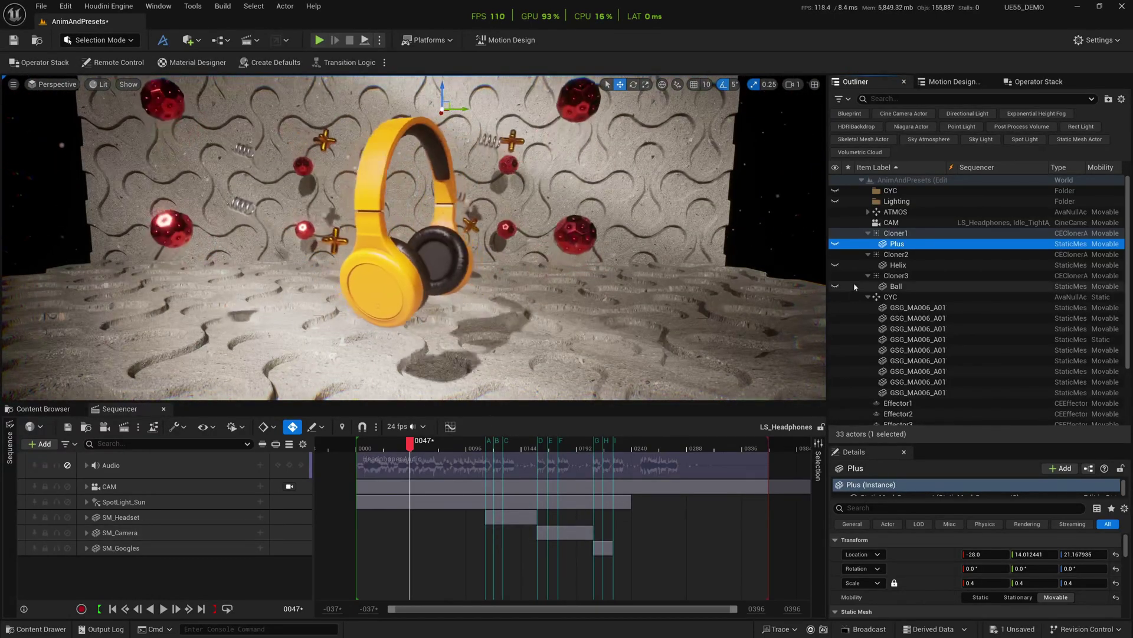
Collapse the CYC, Cloner3 and Cloner2 groups, select SM_Headset, and pilot the CAM camera.
left_click(867, 296)
left_click(867, 275)
left_click(868, 253)
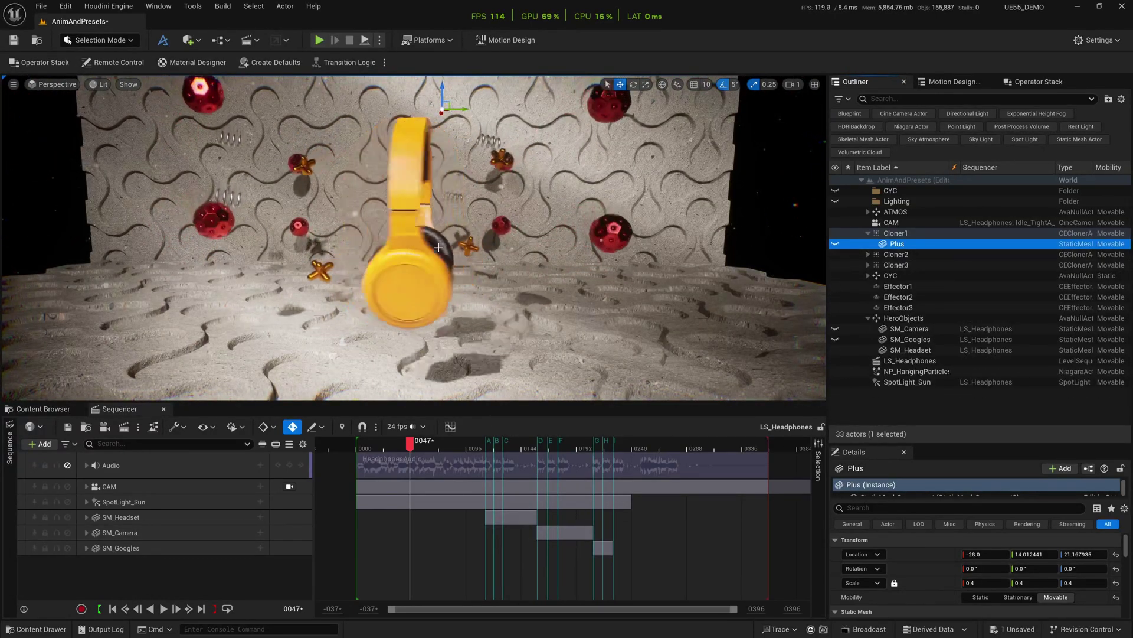
left_click(421, 288)
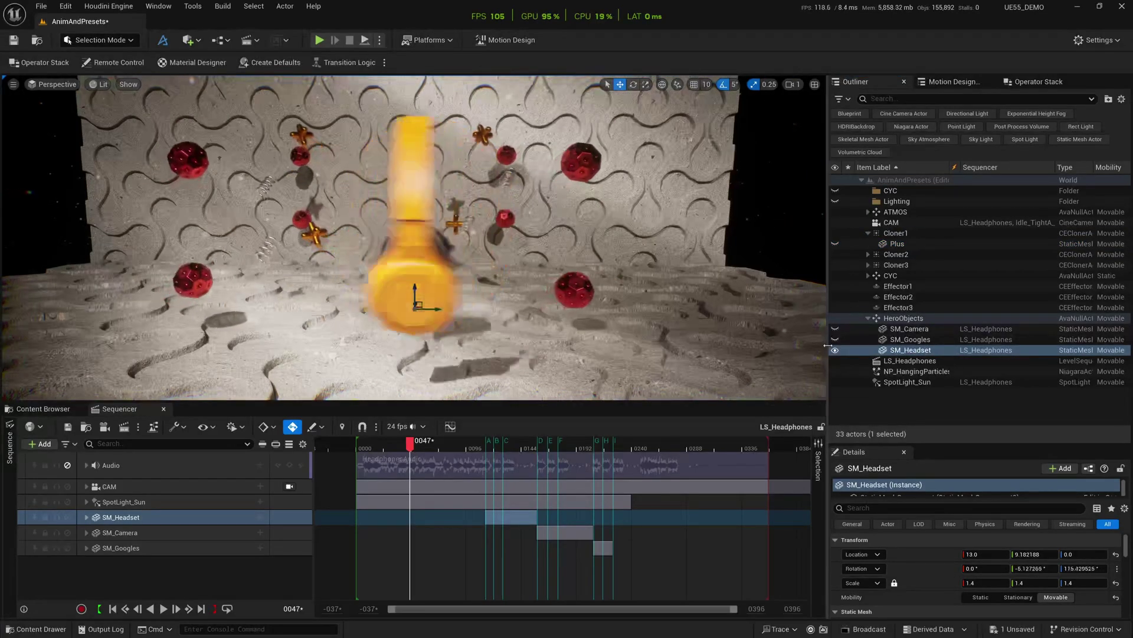
left_click_drag(828, 348, 772, 348)
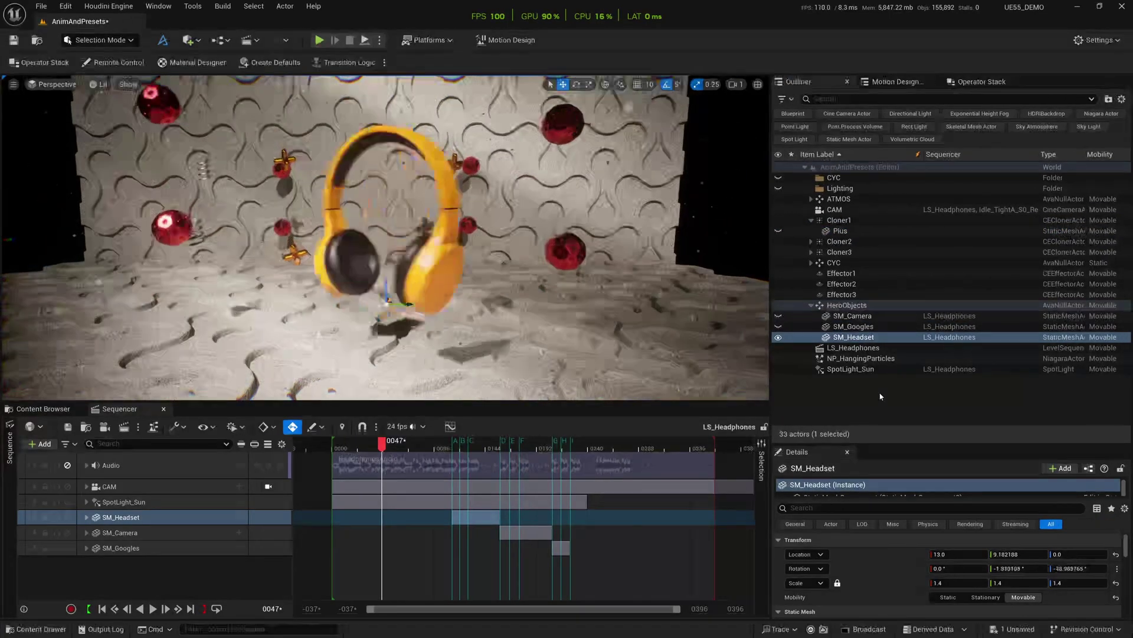
left_click(268, 486)
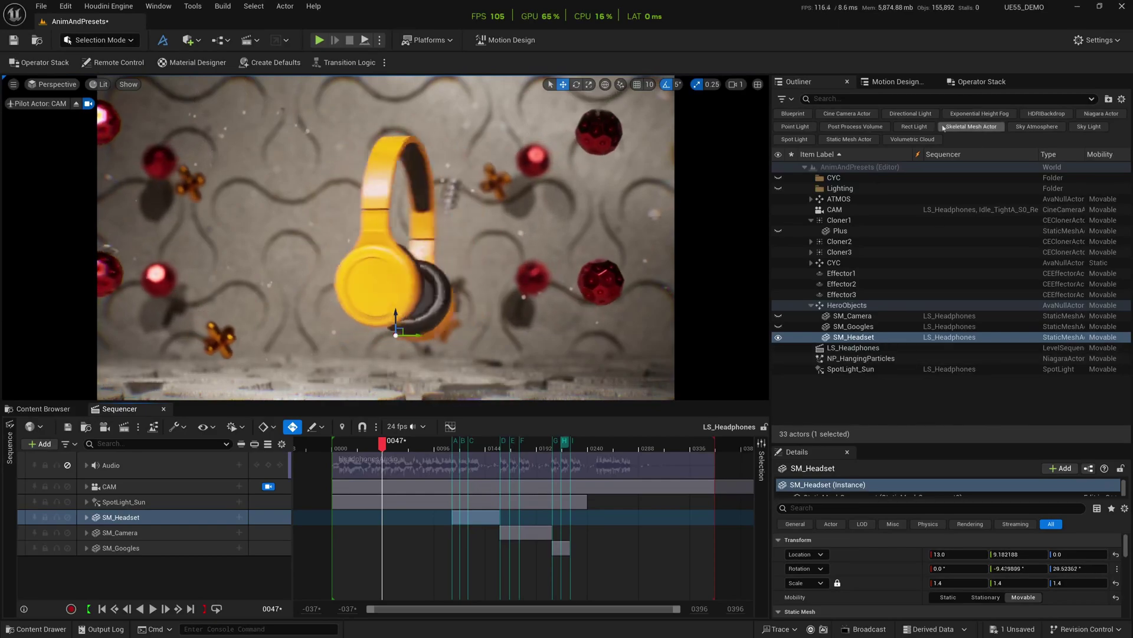
Show SM_Headset's Operator Stack, widen the panel, and browse the Add Animators list.
left_click(982, 82)
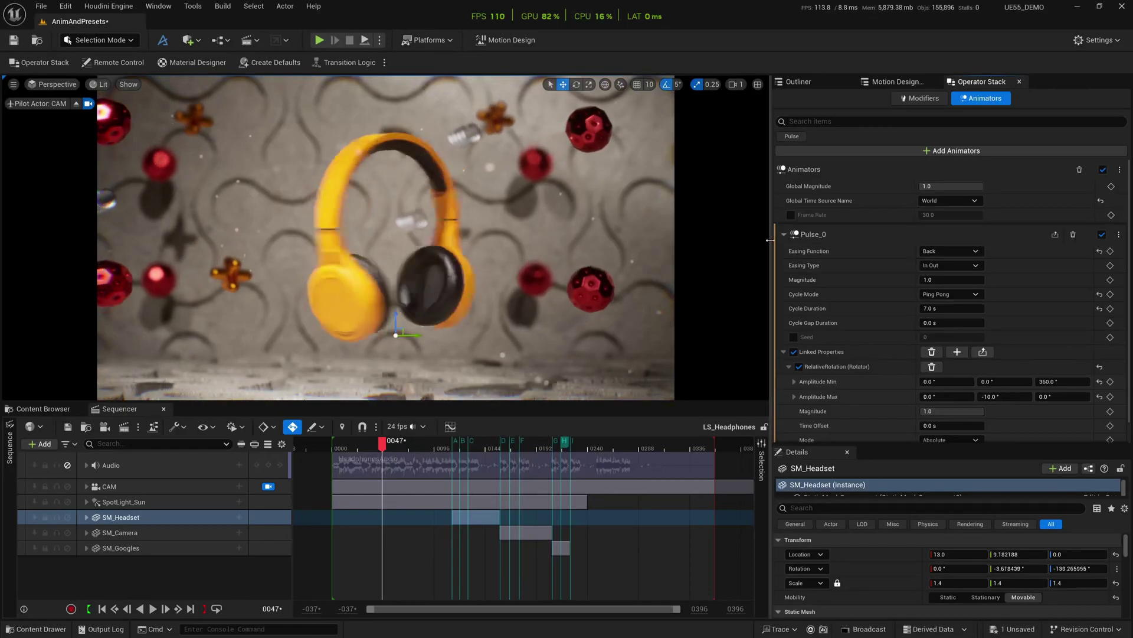
left_click_drag(769, 240, 742, 240)
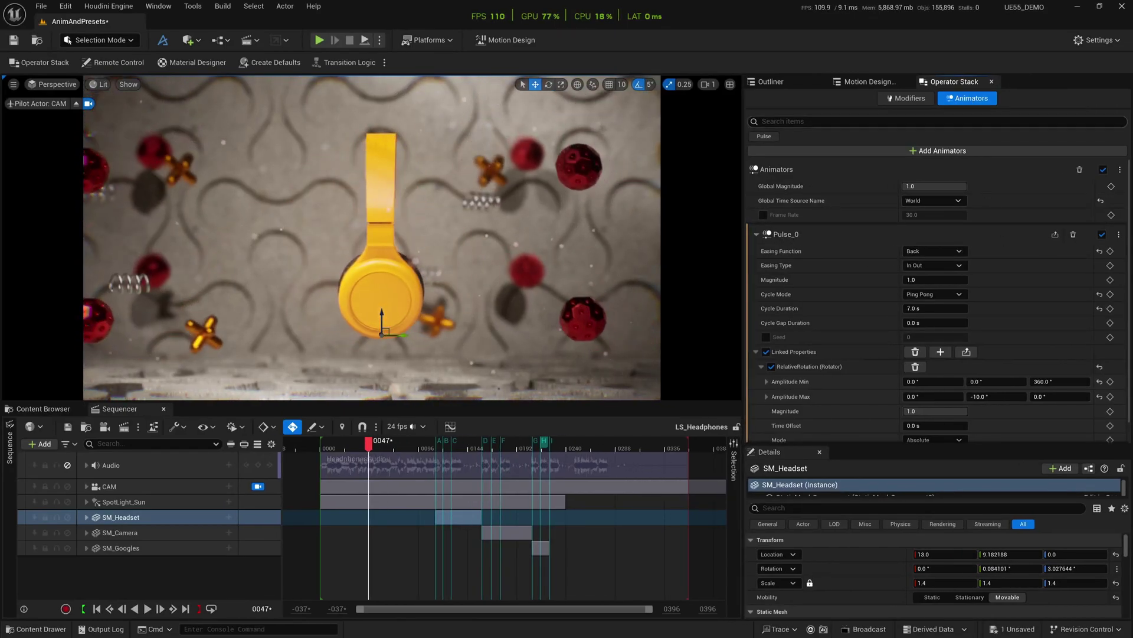
left_click(942, 151)
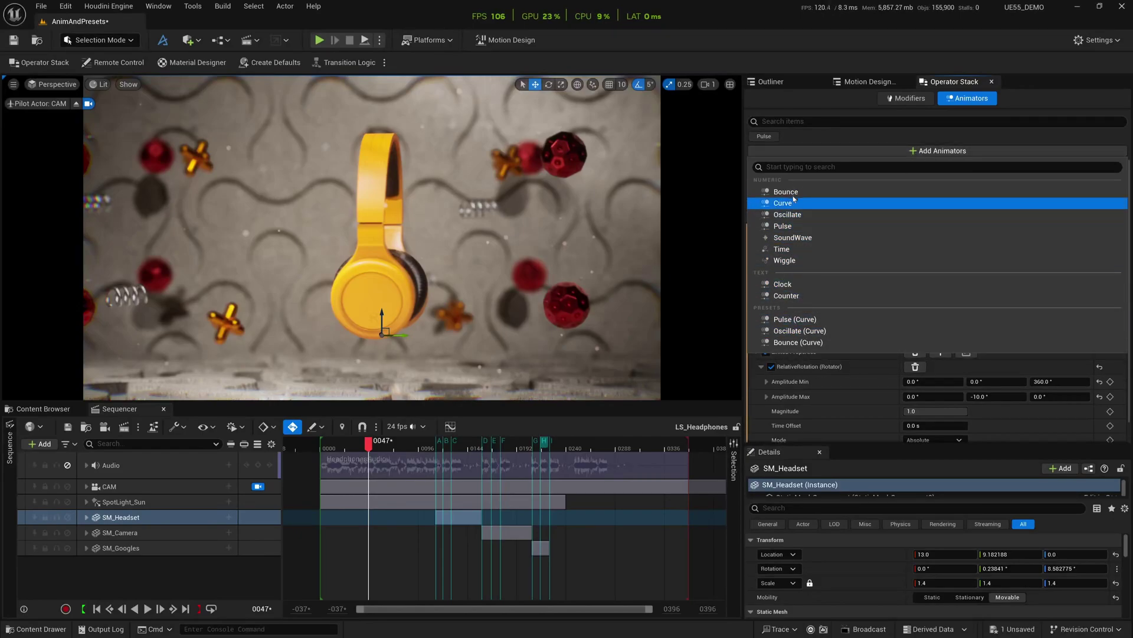
left_click(806, 322)
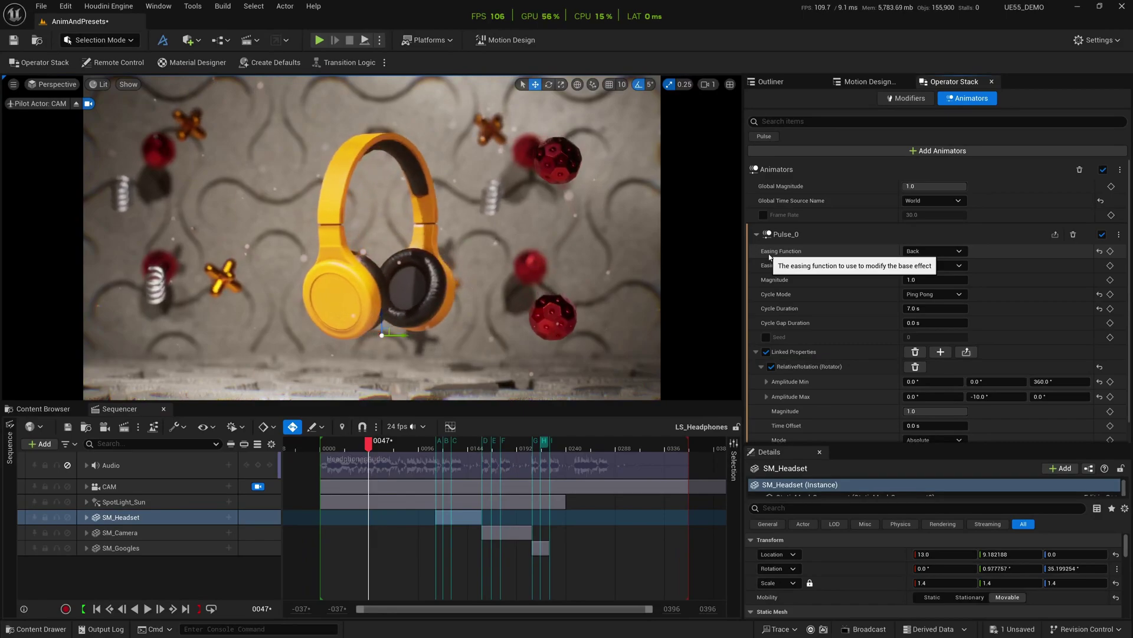
Keep the Pulse easing on Back and try Loop before returning Cycle Mode to Ping Pong.
left_click(935, 253)
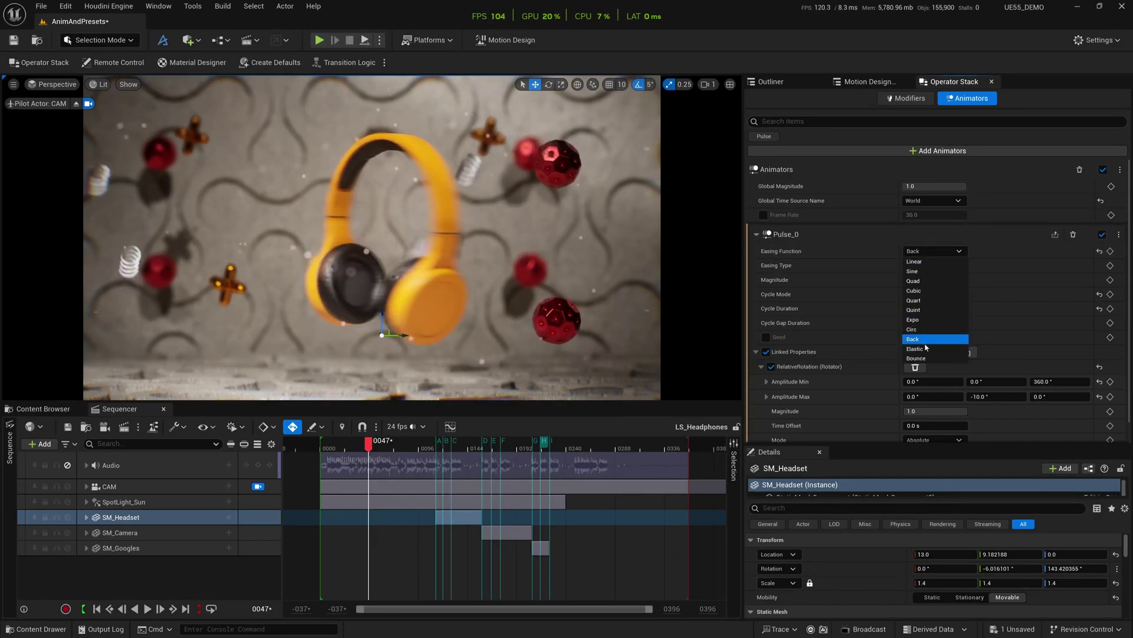
left_click(927, 341)
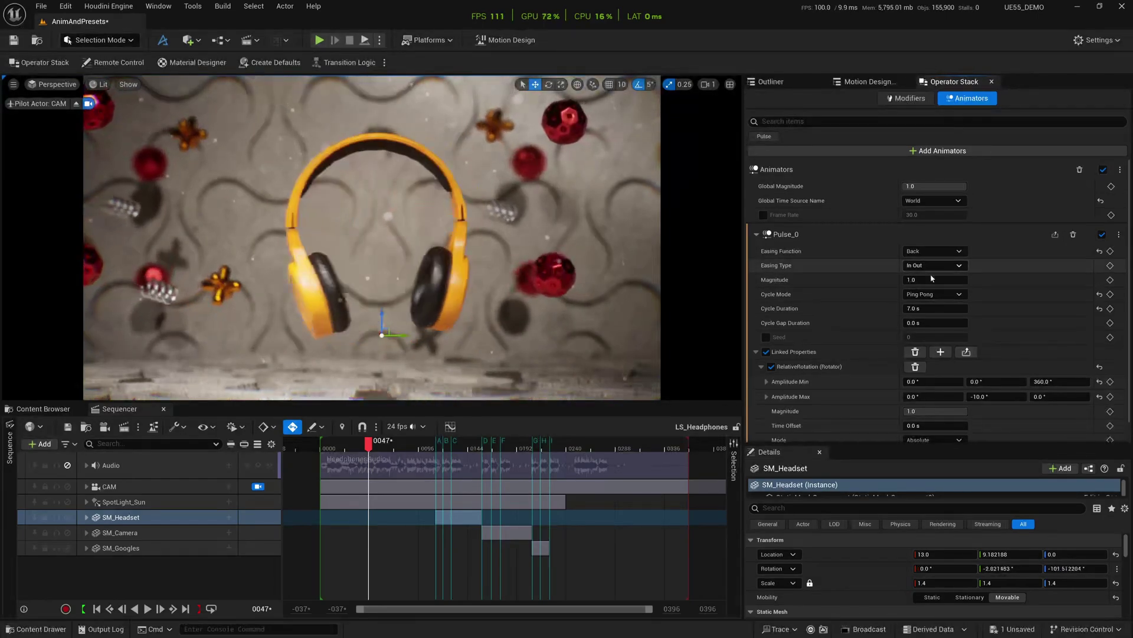
left_click(945, 294)
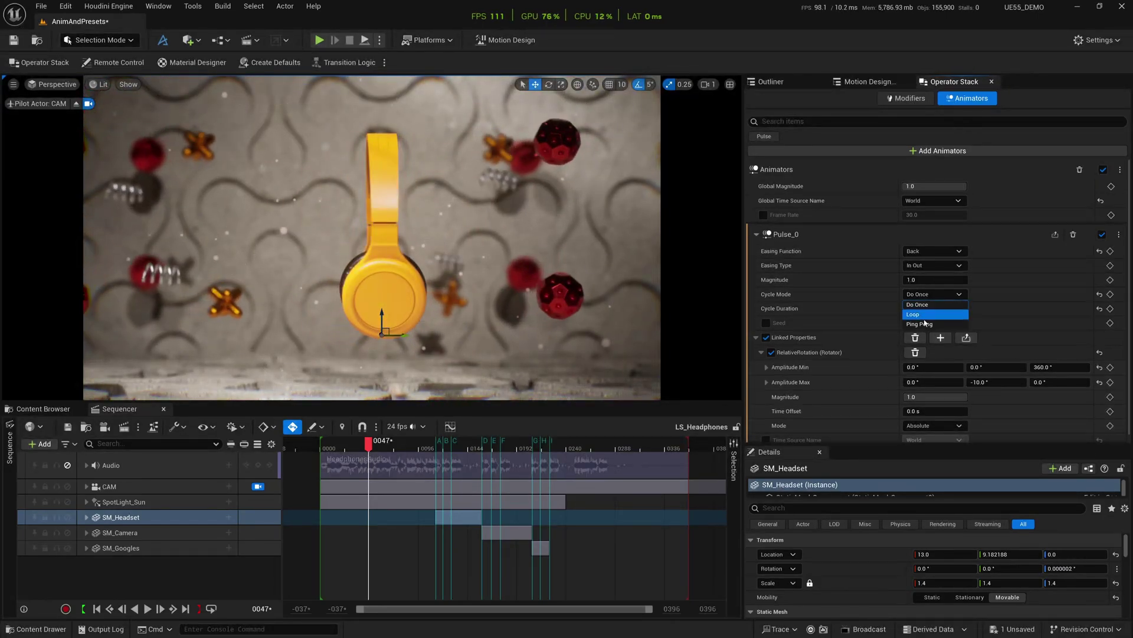
left_click(960, 314)
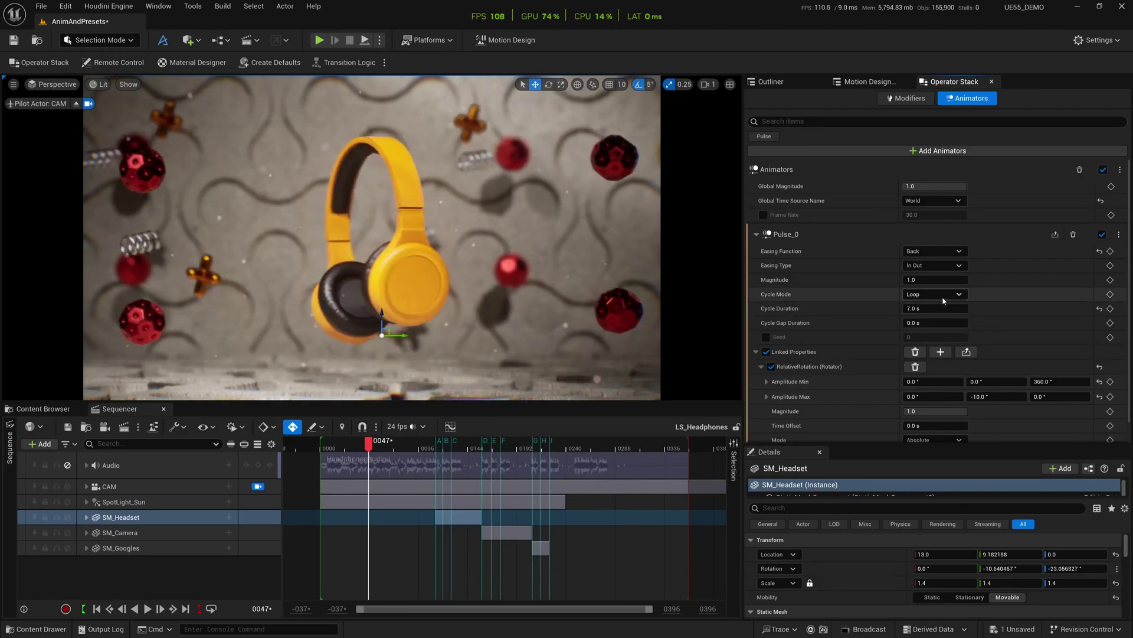
left_click(946, 294)
left_click(938, 323)
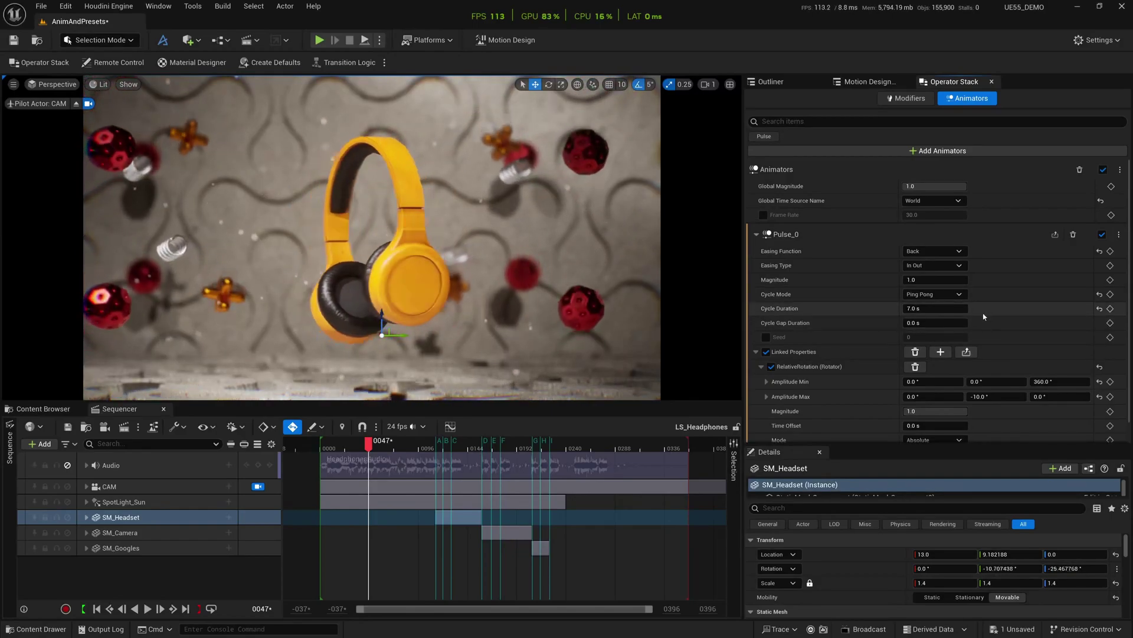
scroll(982, 313, "down", 1)
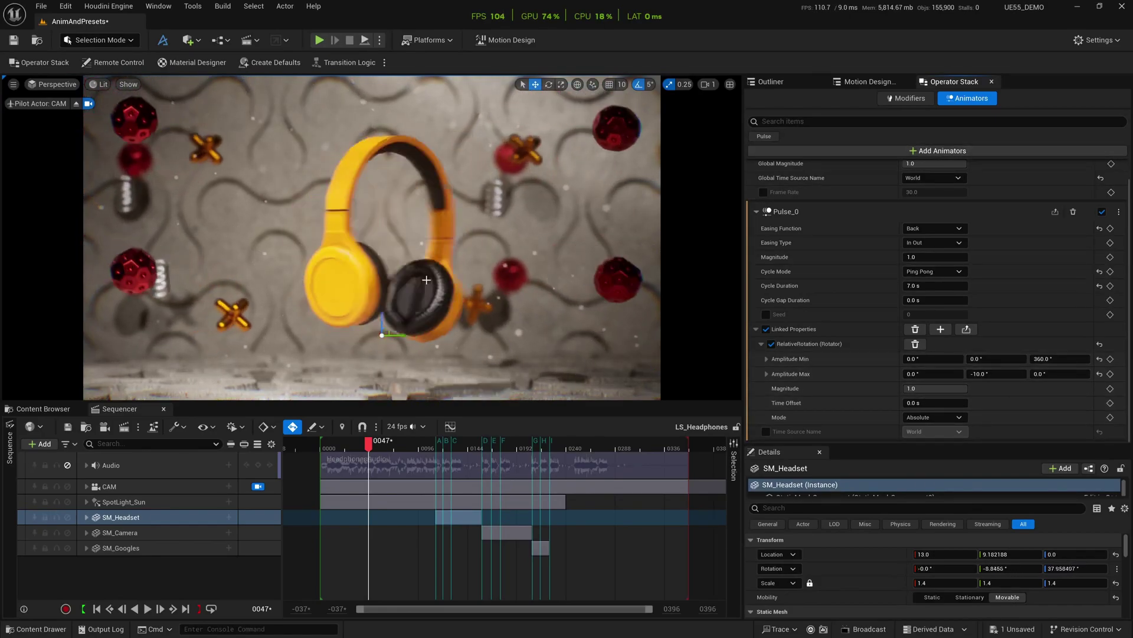
scroll(935, 291, "up", 1)
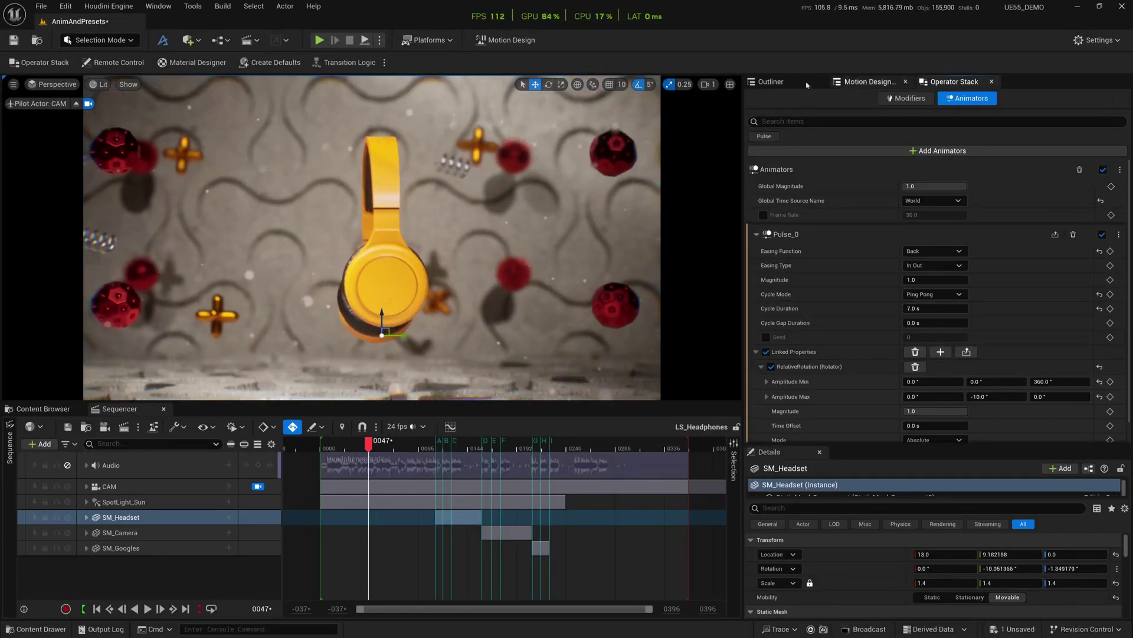
Check the Window menu's Motion Design Outliner options, then return to the standard Outliner actor list.
left_click(159, 7)
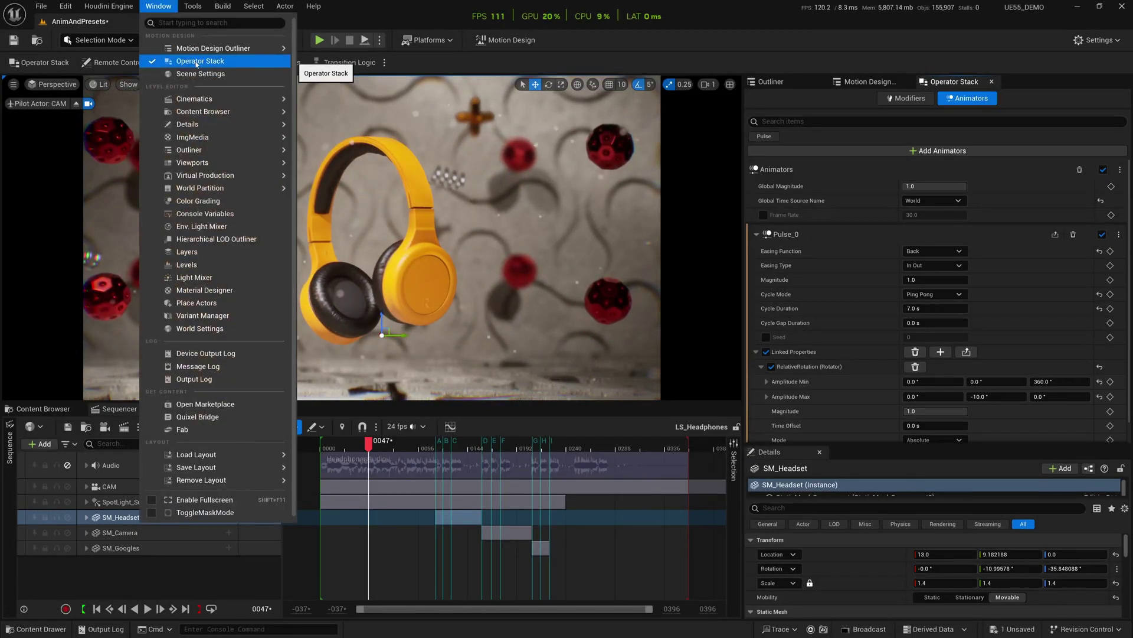
left_click(863, 84)
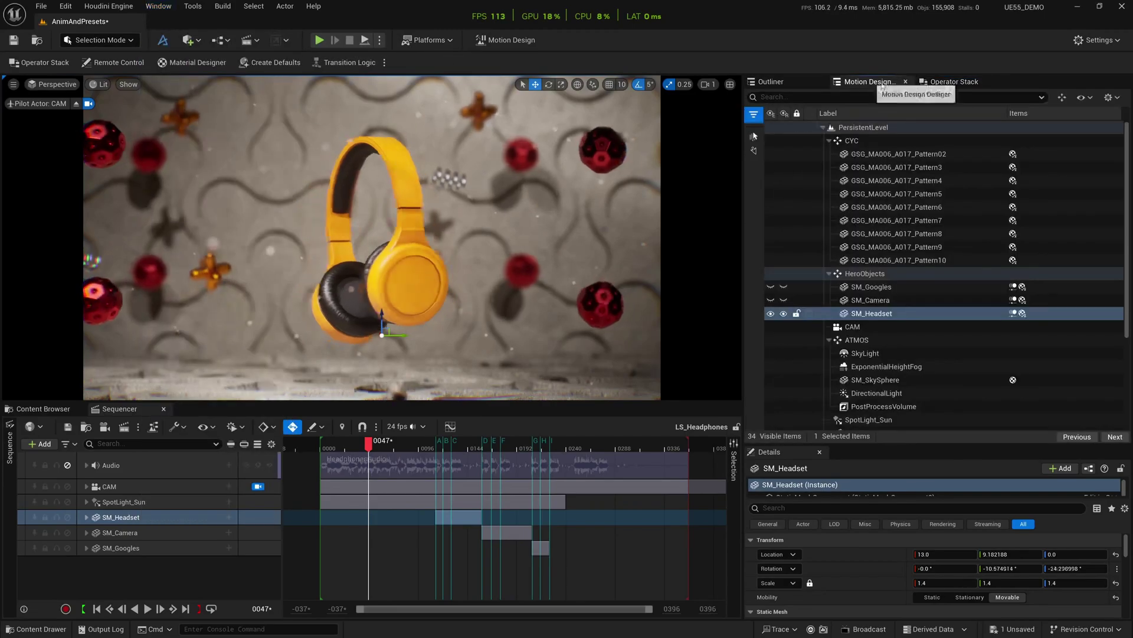
left_click(160, 9)
mouse_move(211, 52)
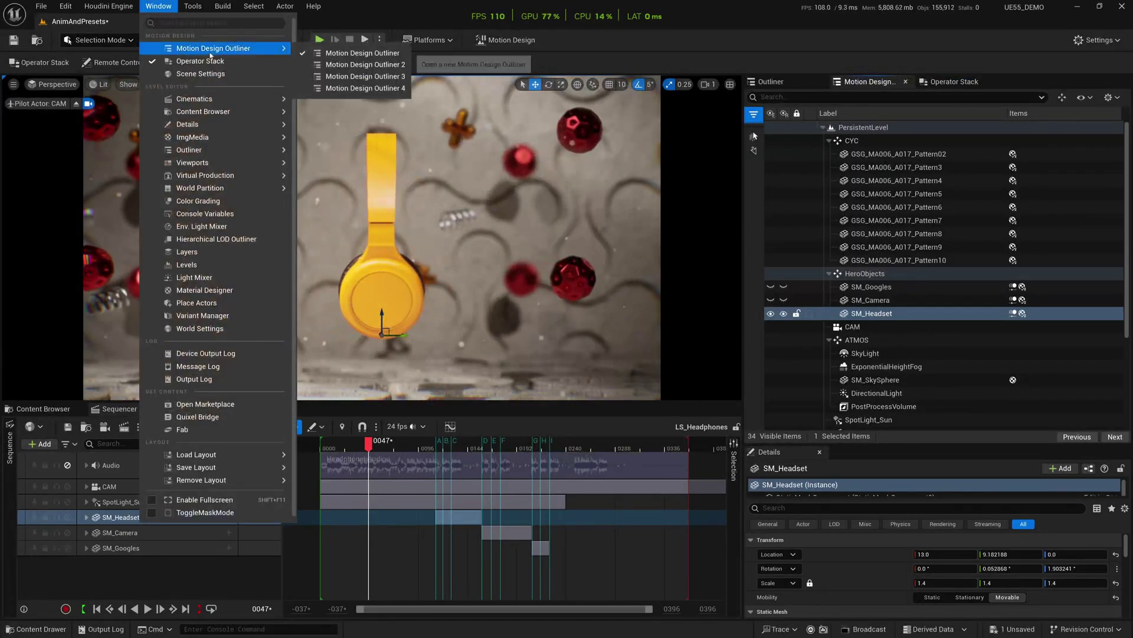
left_click(330, 53)
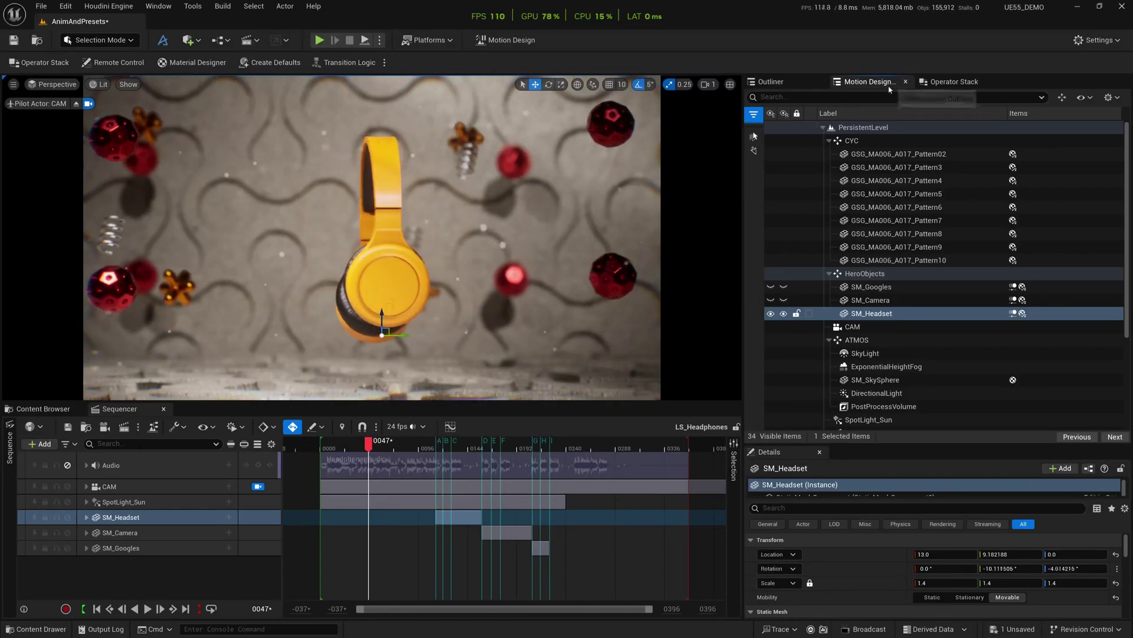
left_click(769, 82)
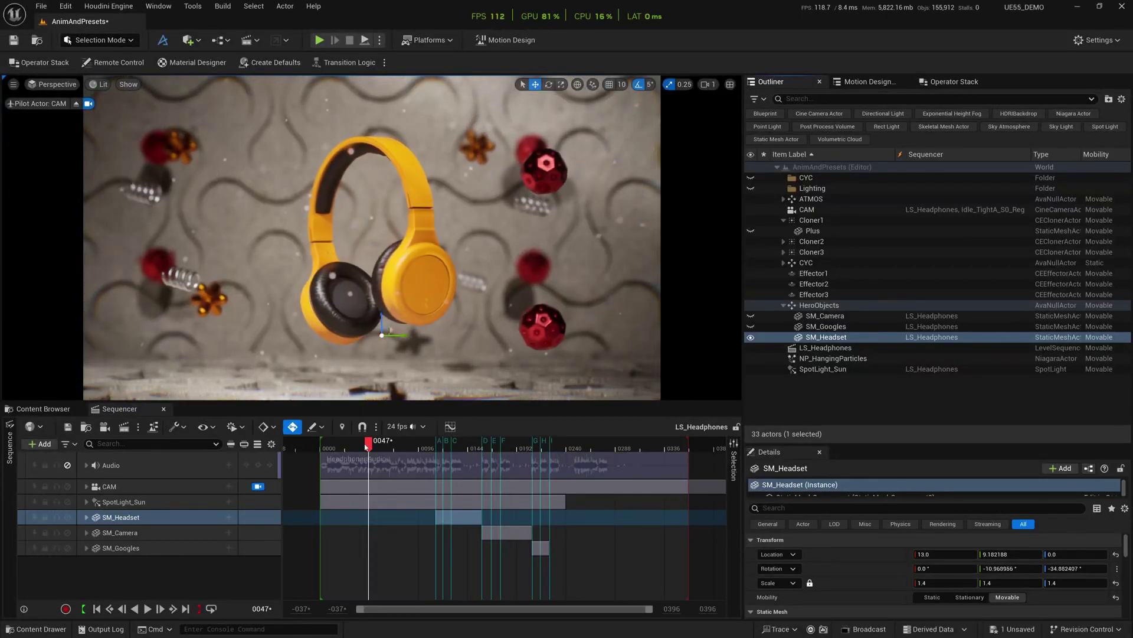
Scrub the sequence and expand SM_Headset to reveal its Visibility and Material Slot: MI_Headset01 tracks.
left_click_drag(369, 444, 508, 452)
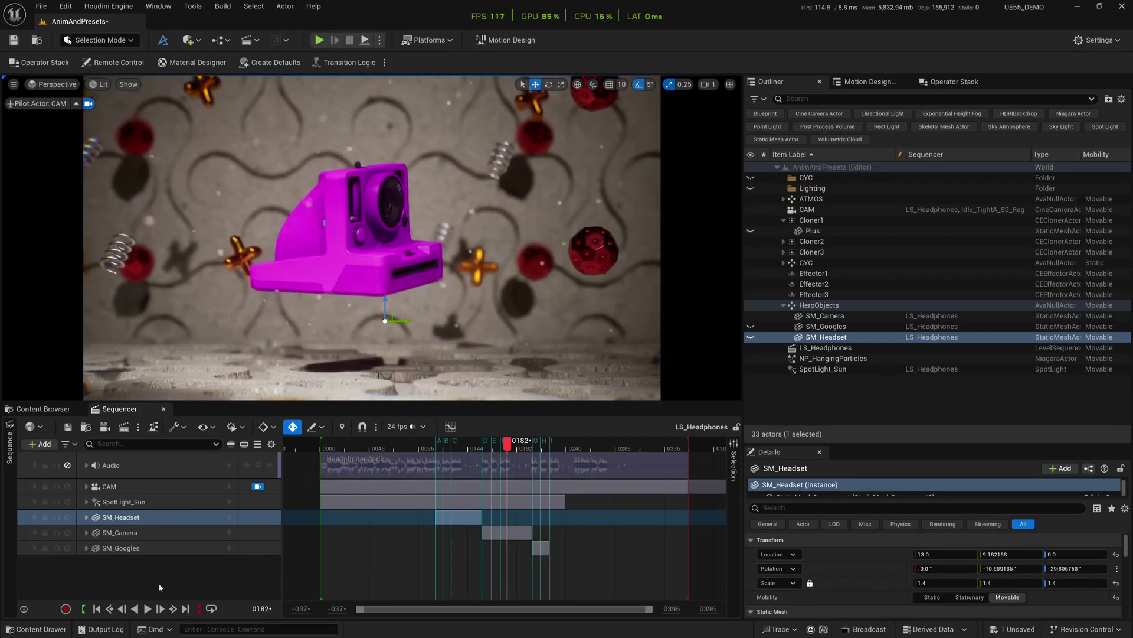
left_click_drag(513, 444, 428, 450)
left_click(86, 517)
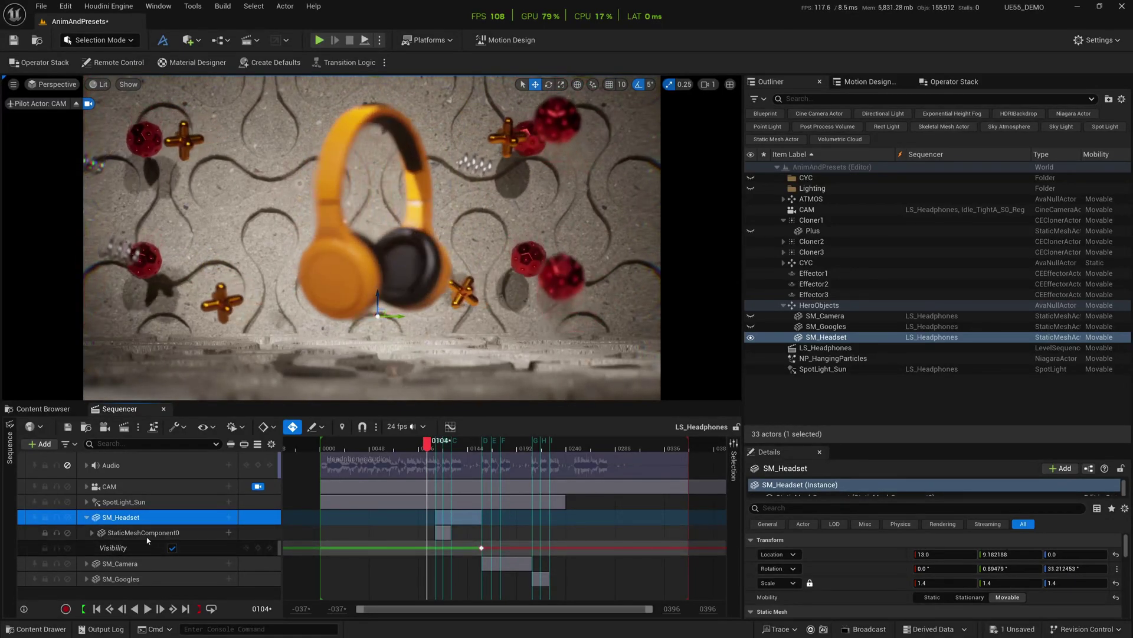
mouse_move(427, 447)
left_mouse_down()
mouse_move(489, 450)
mouse_move(430, 456)
mouse_move(455, 455)
mouse_move(433, 461)
mouse_move(445, 459)
left_mouse_up()
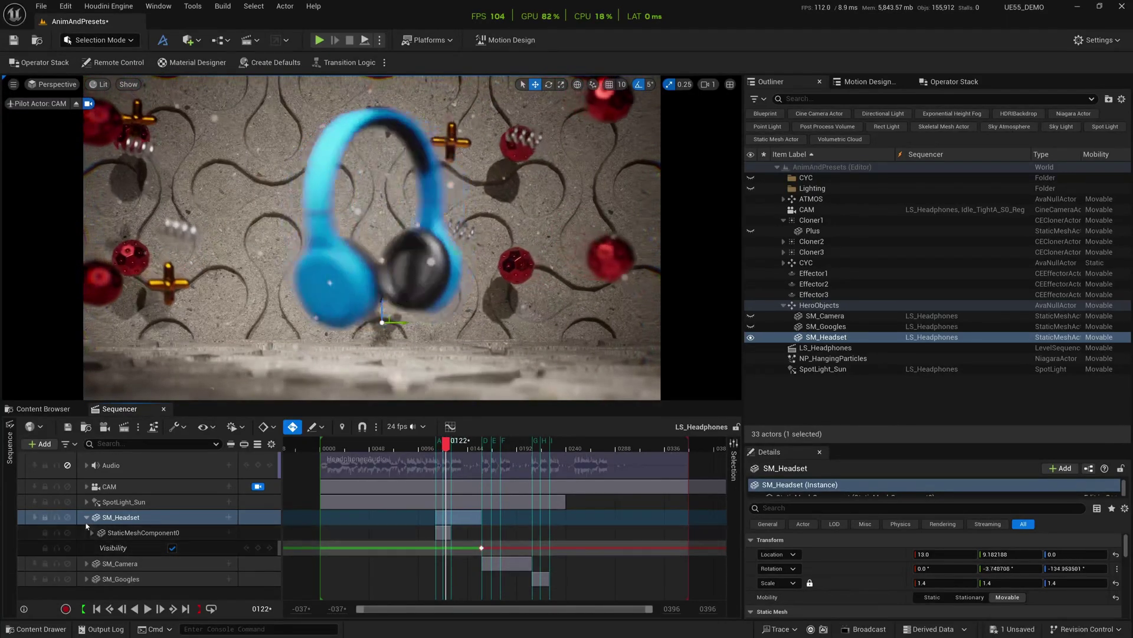
left_click(92, 532)
left_click_drag(286, 462, 351, 462)
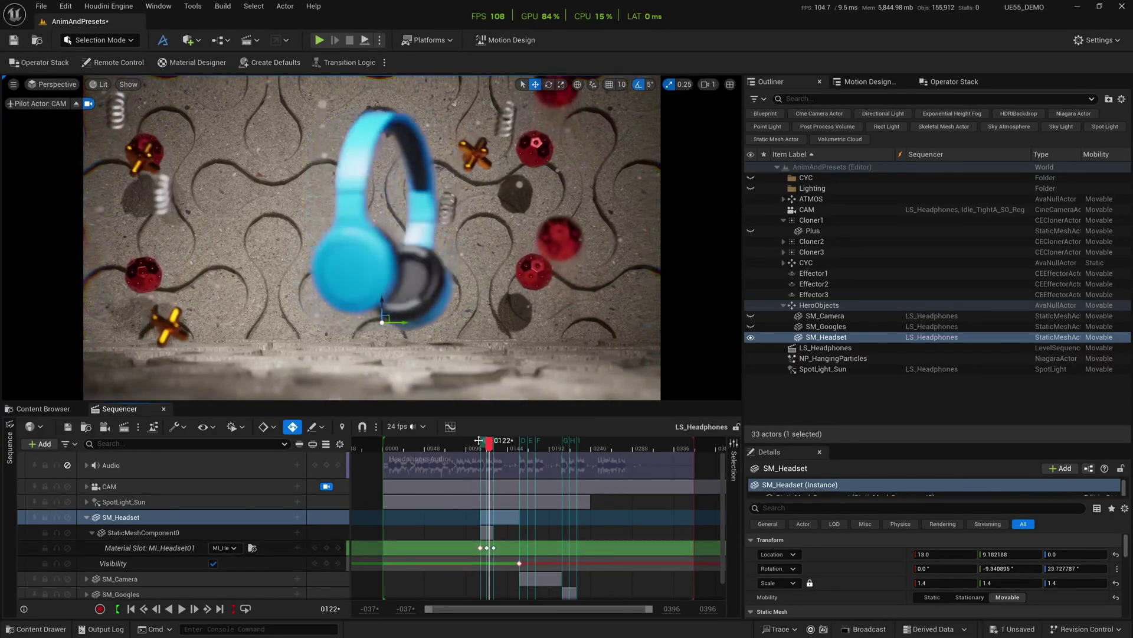
left_click(45, 409)
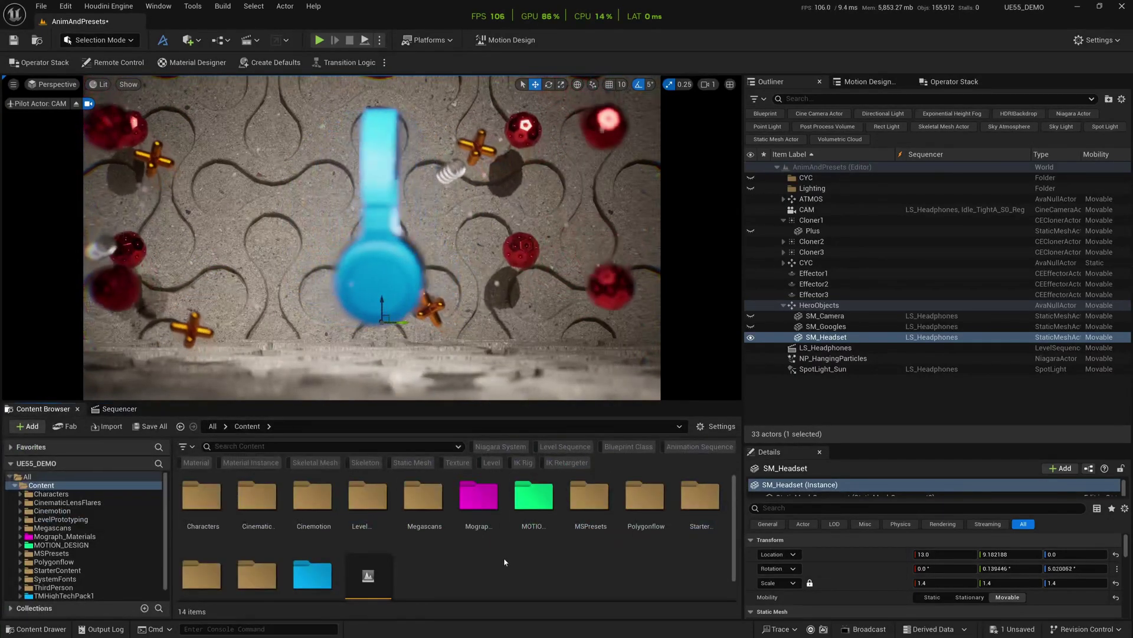
double_click(533, 496)
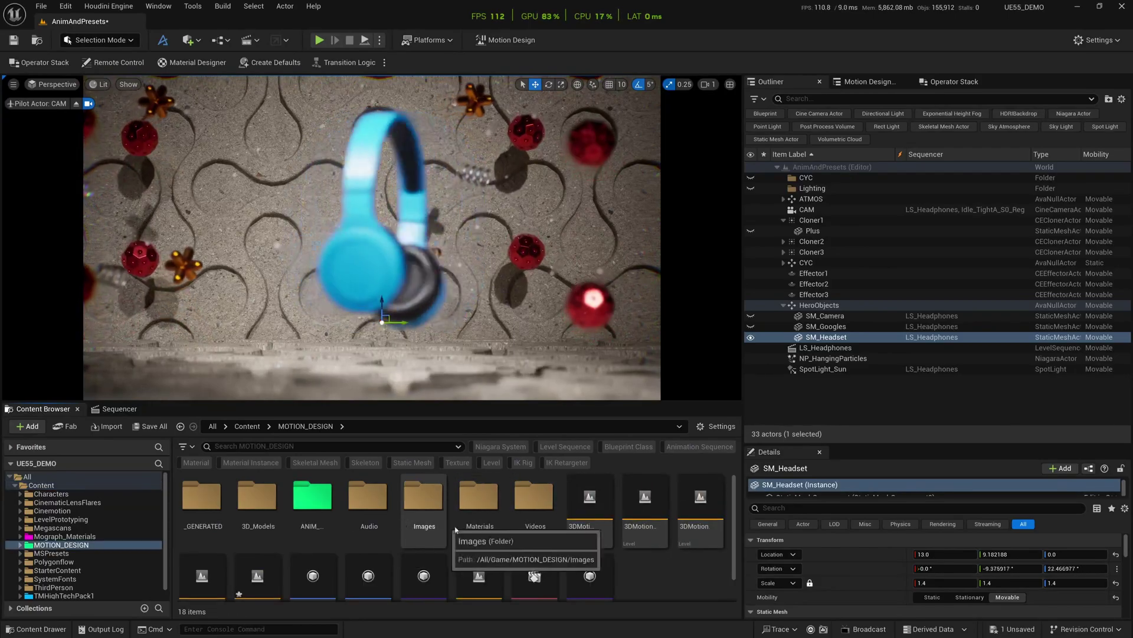
double_click(478, 499)
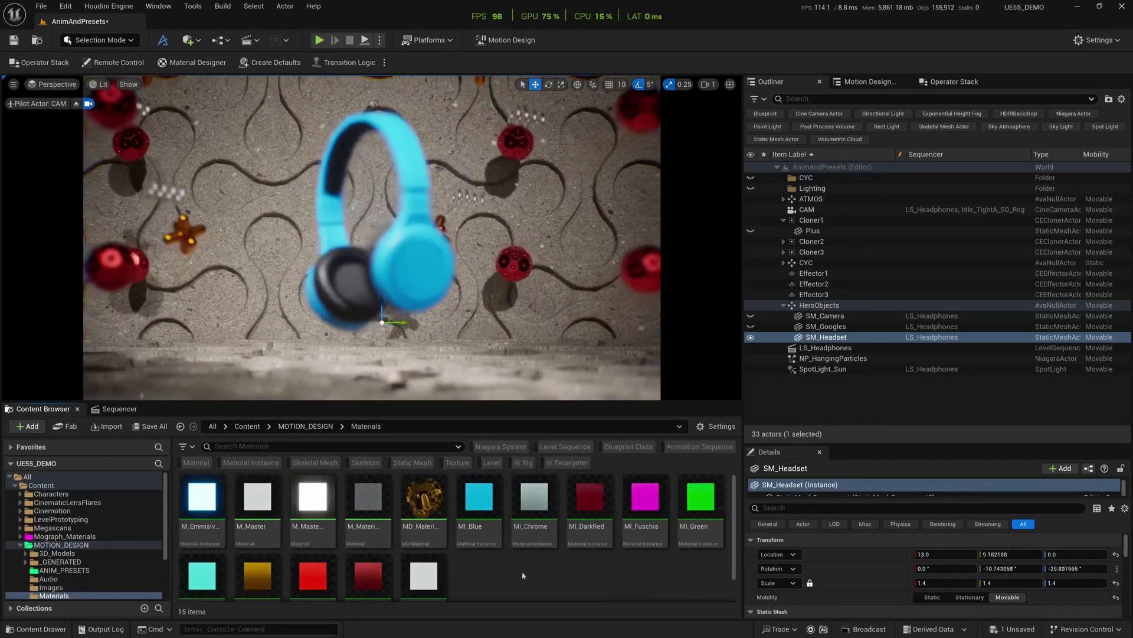
left_click_drag(510, 402, 510, 370)
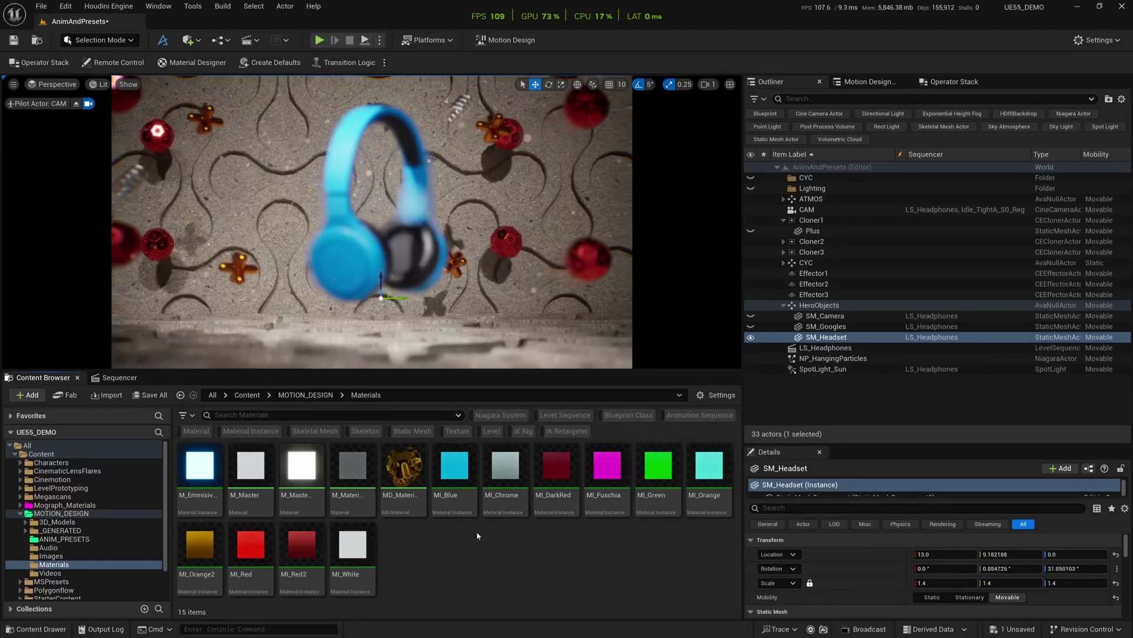
double_click(455, 472)
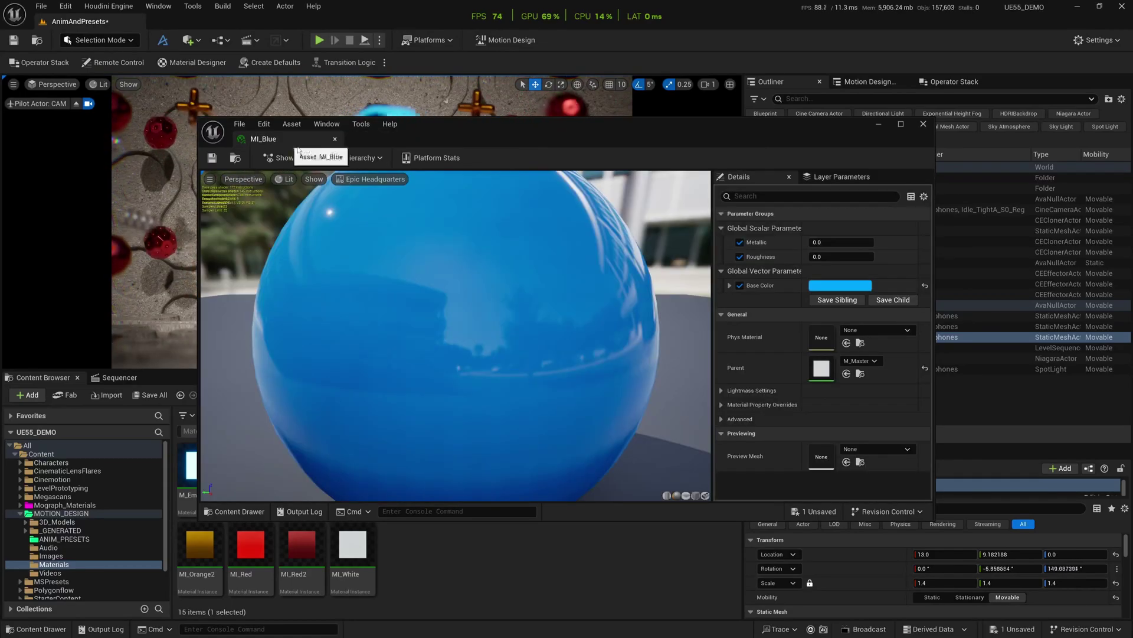
left_click_drag(817, 242, 890, 252)
left_click(925, 244)
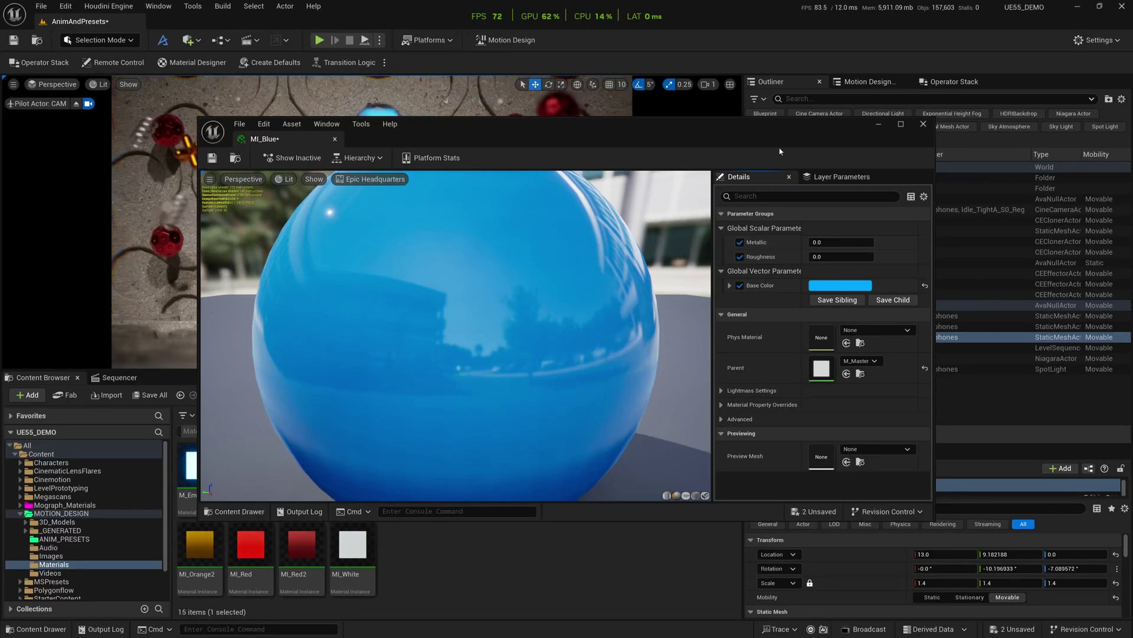
left_click_drag(901, 149, 853, 153)
left_click(874, 128)
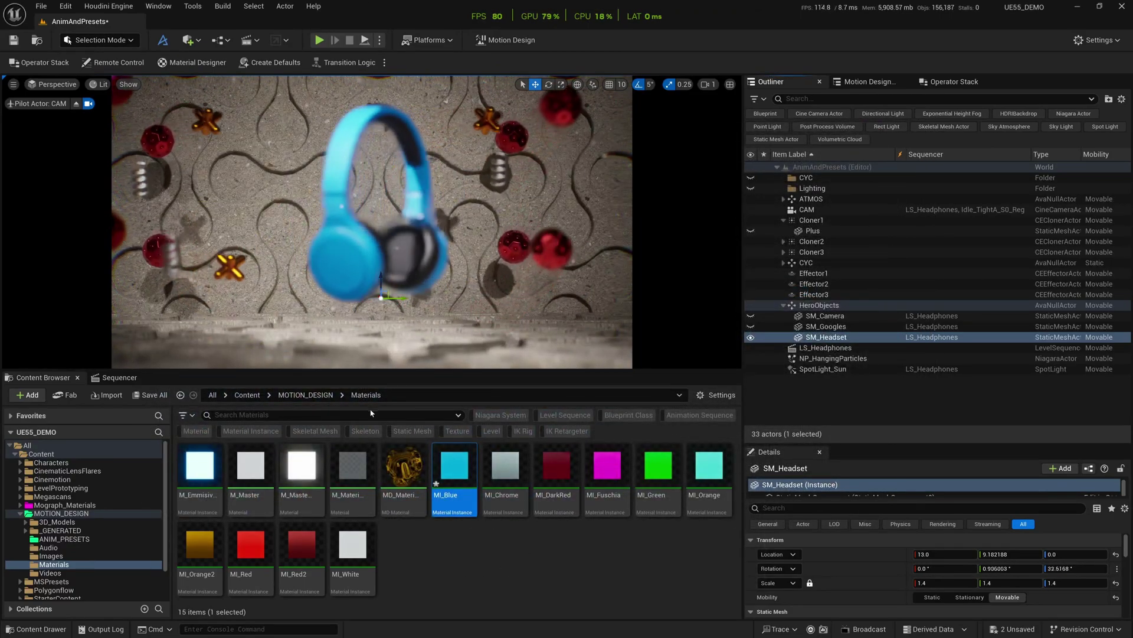
Show the LS_Headphones Sequencer, expand SM_Camera's visibility keys, then undo the expansion.
left_click(129, 382)
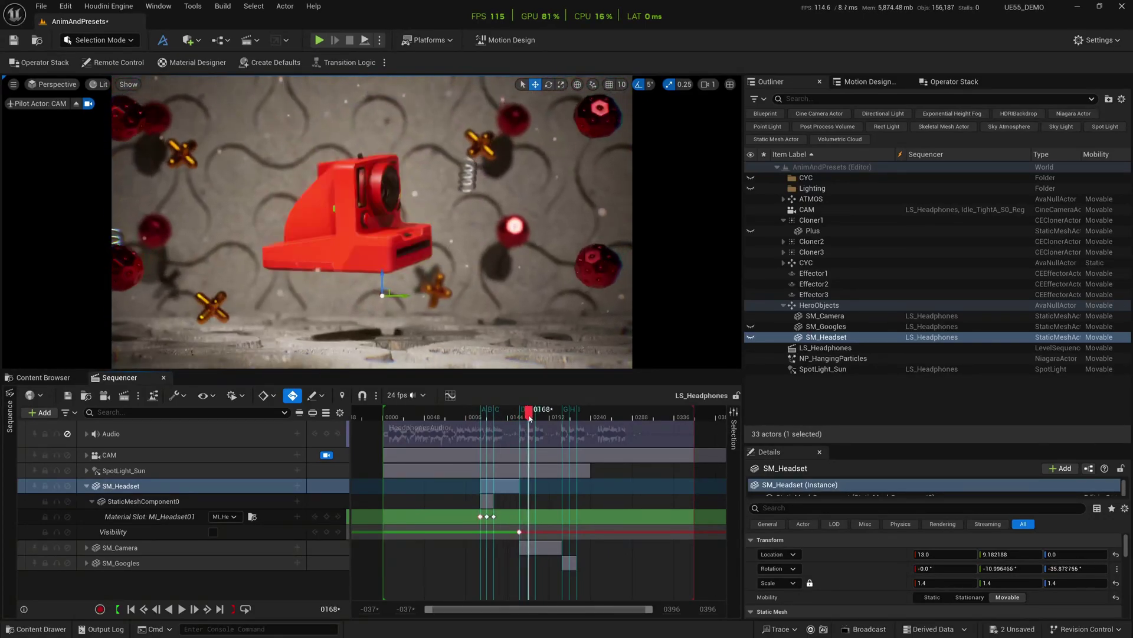
left_click(86, 548)
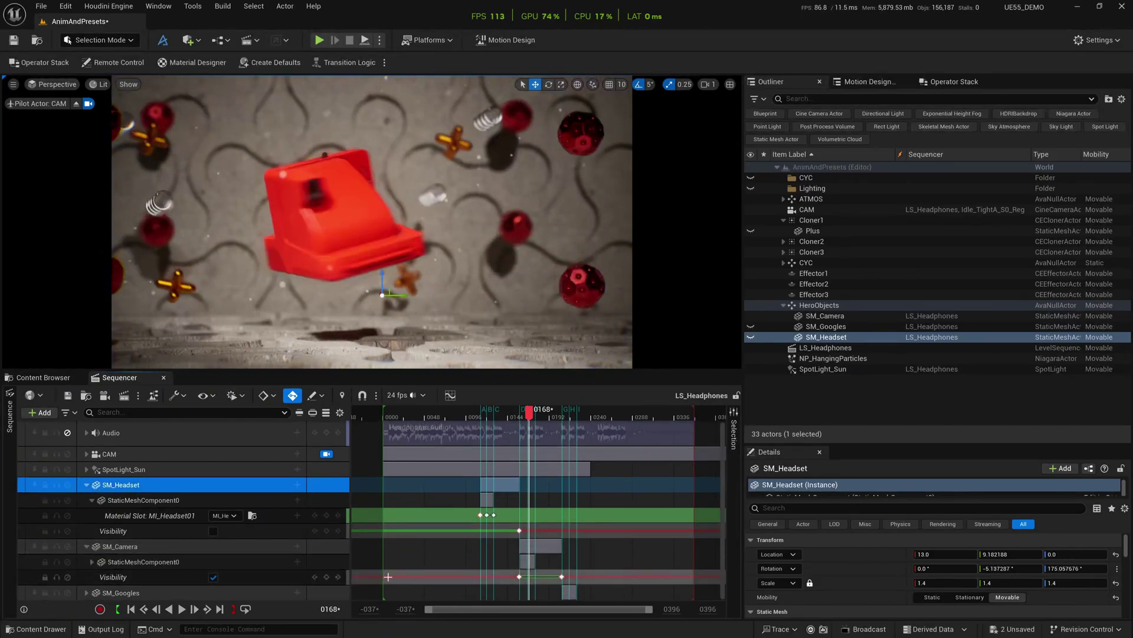
scroll(211, 575, "down", 2)
left_click_drag(530, 416, 485, 425)
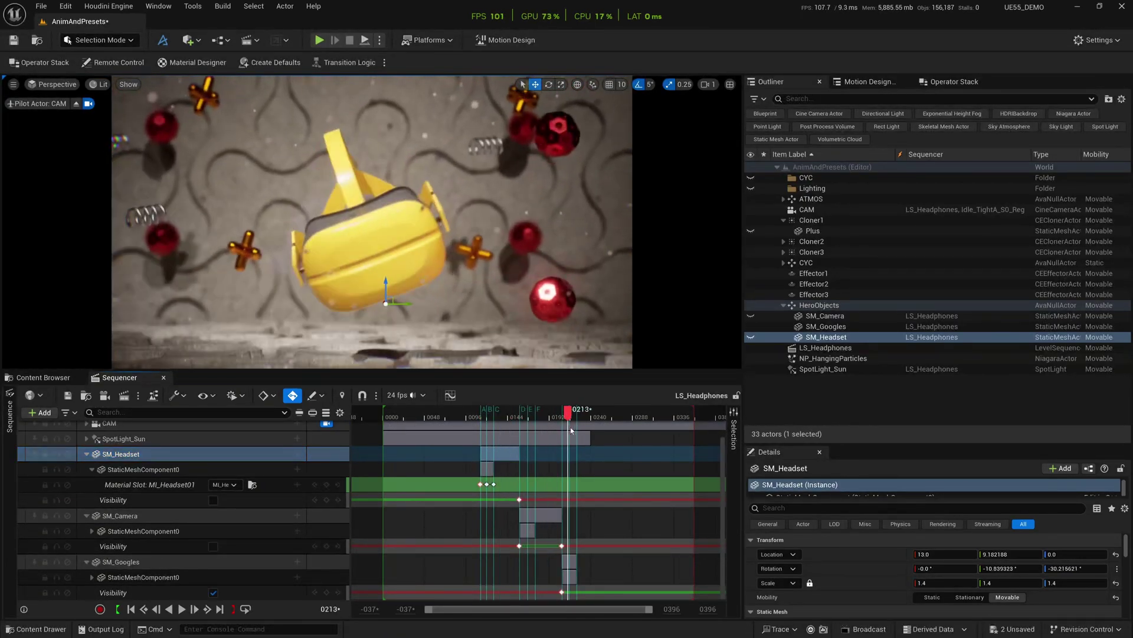
key("ctrl+z")
Expand the CAM track and move the playhead to around frame 0067.
left_click(87, 455)
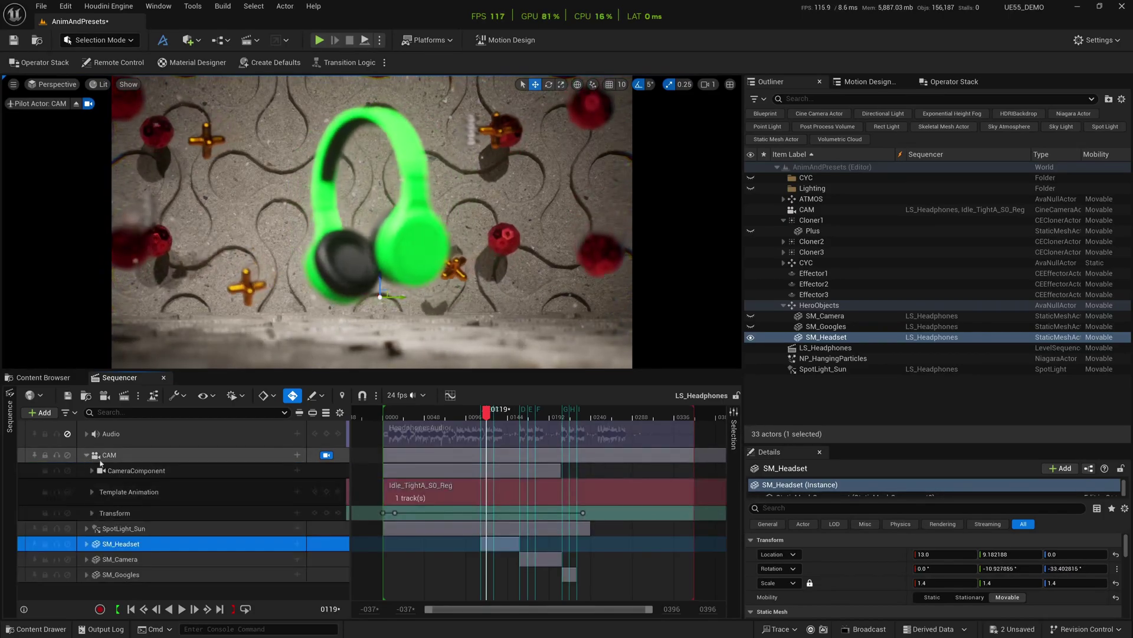
left_click_drag(484, 417, 424, 425)
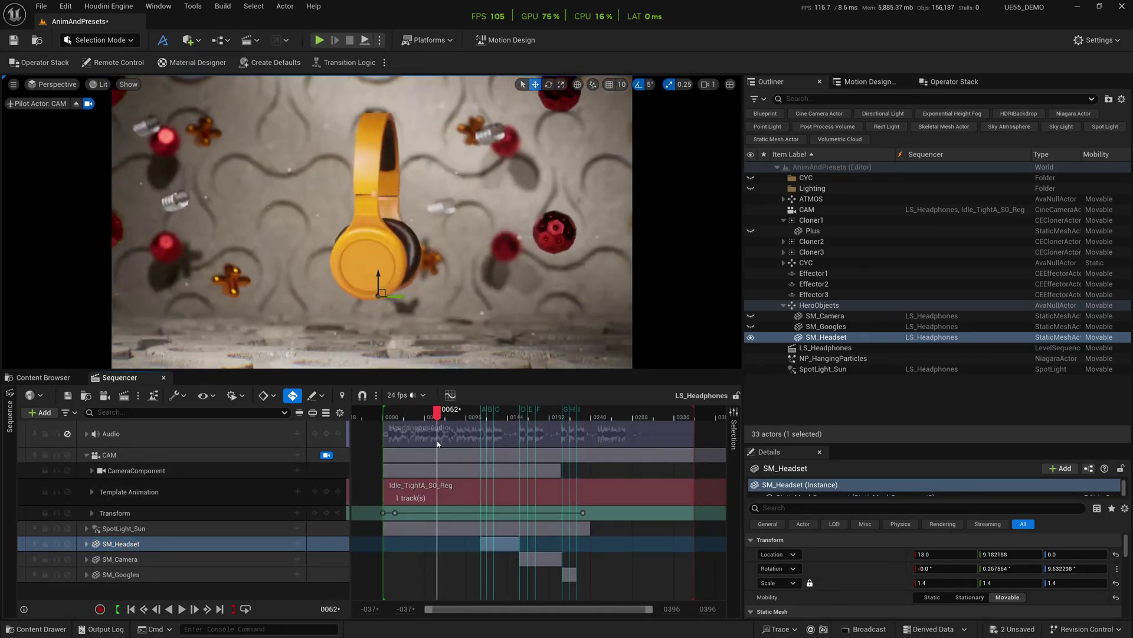
left_click(464, 415)
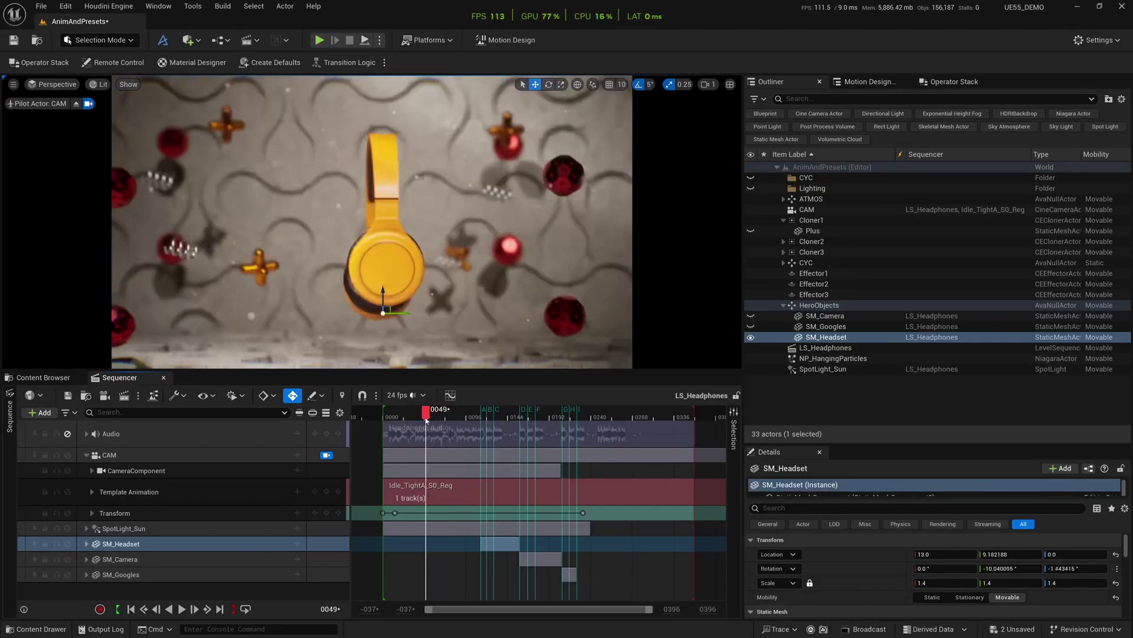
left_click_drag(426, 419, 442, 420)
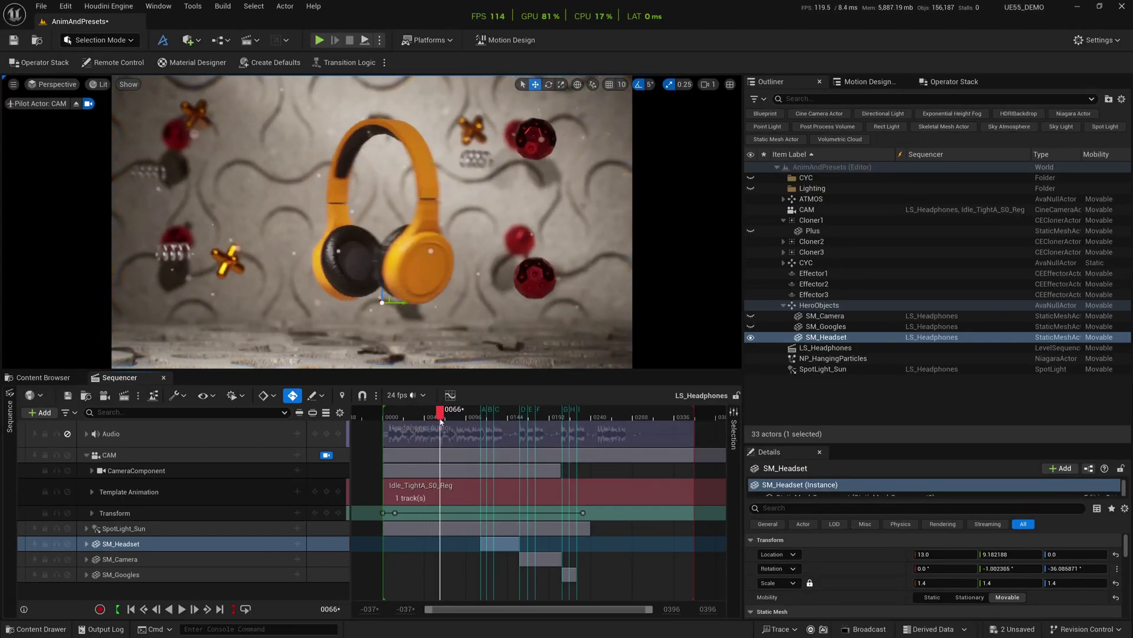
key("alt+Tab")
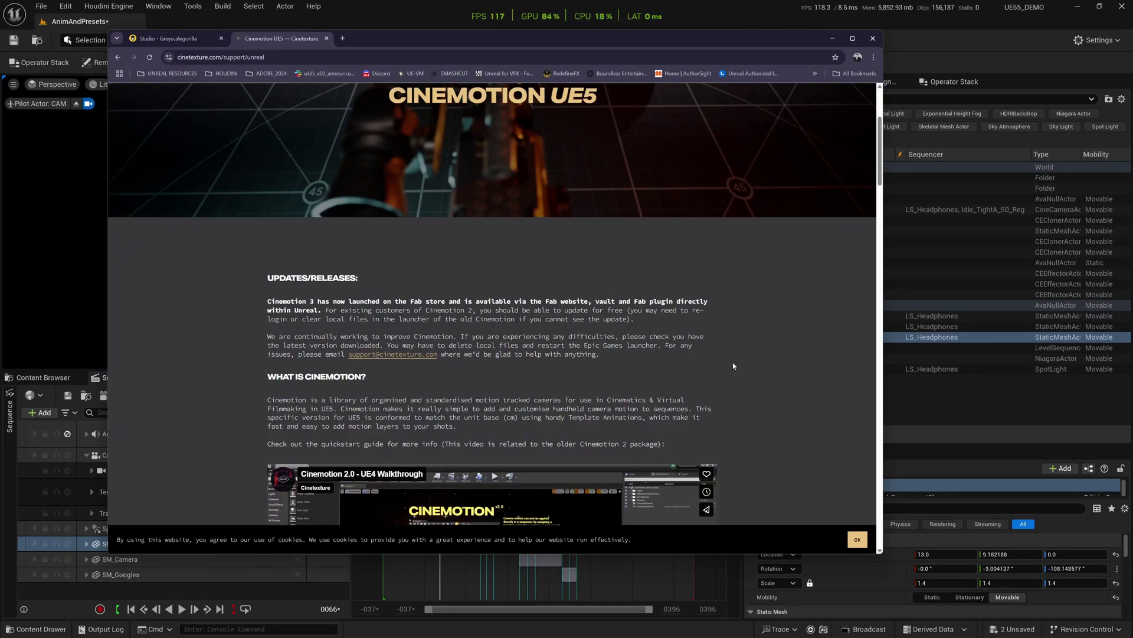
scroll(721, 358, "down", 5)
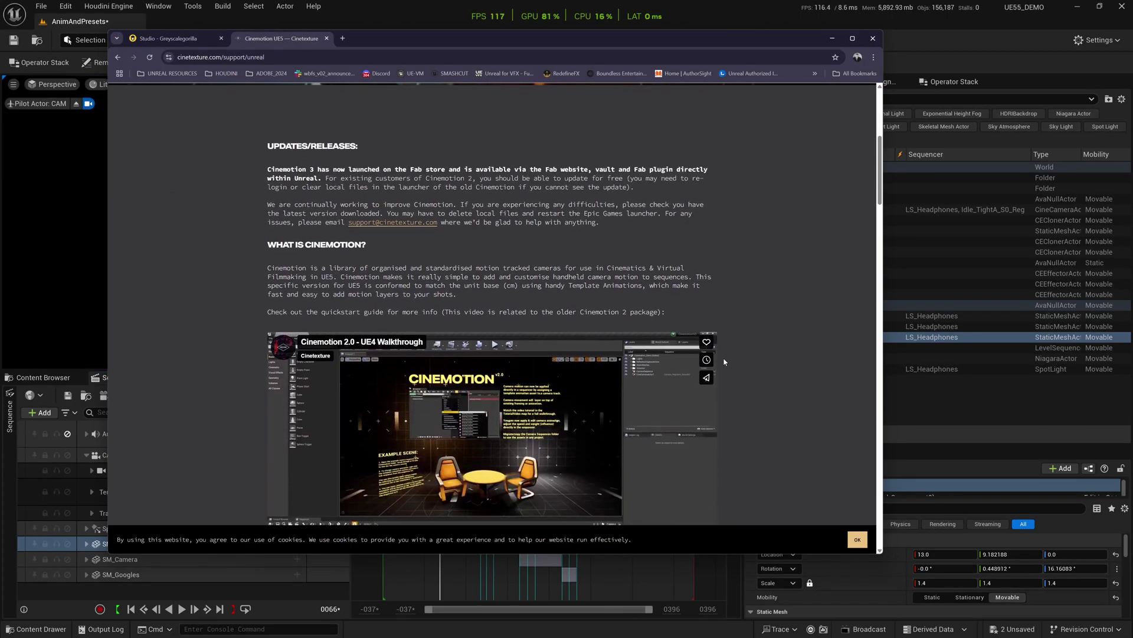
scroll(726, 364, "down", 10)
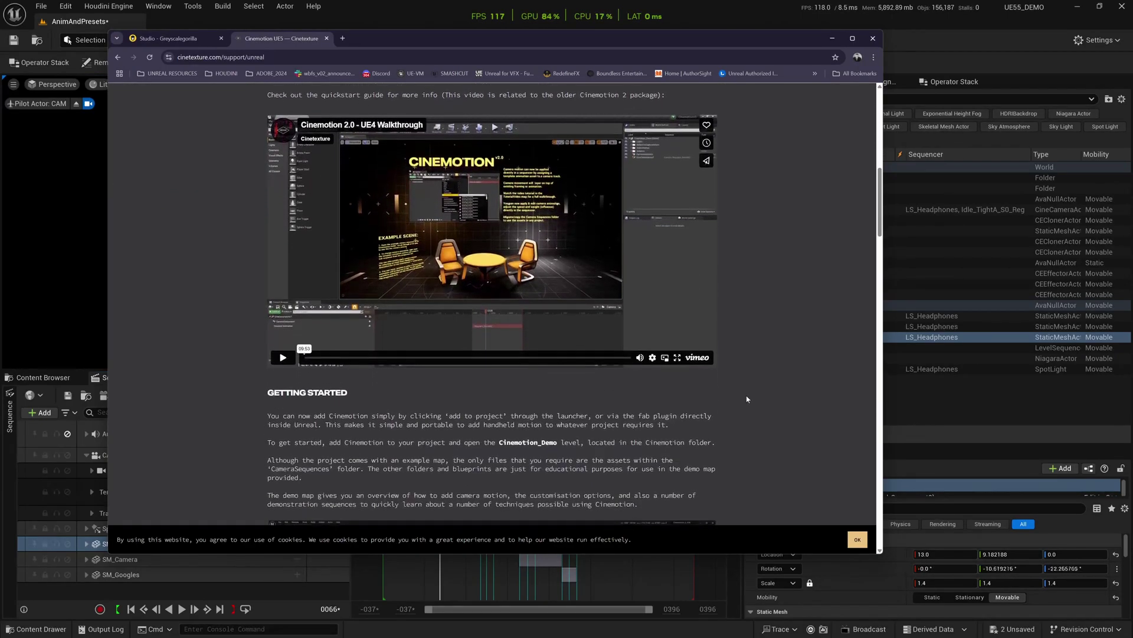
key("alt+Tab")
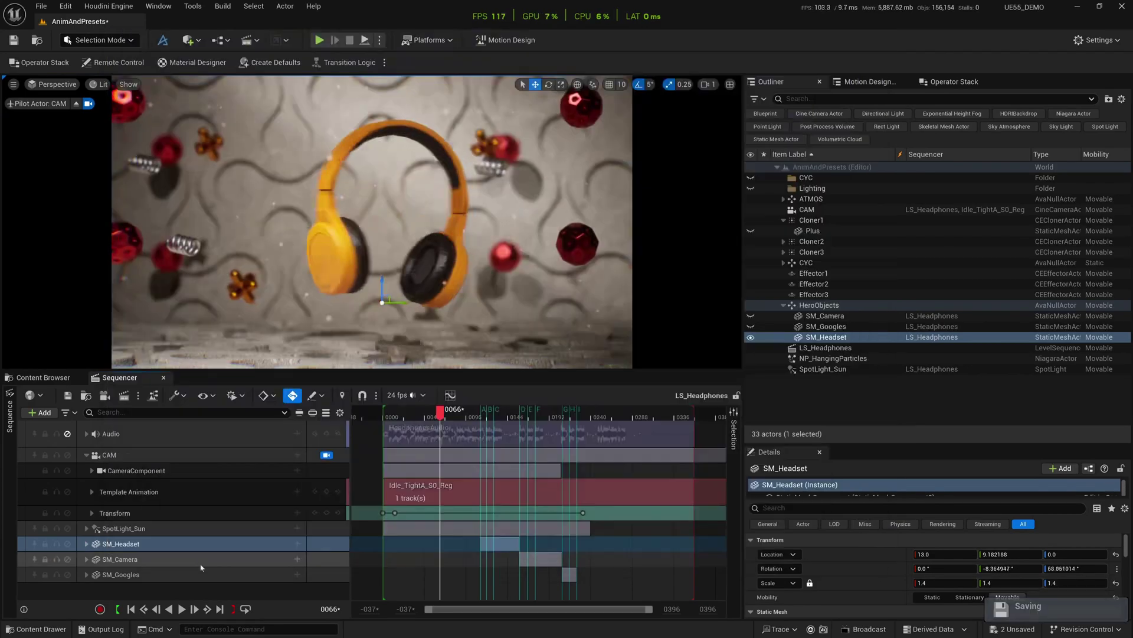
Open the PanLeftCont camera animations from Cinemotion > CameraSequences > Move.
left_click(43, 377)
left_click(20, 479)
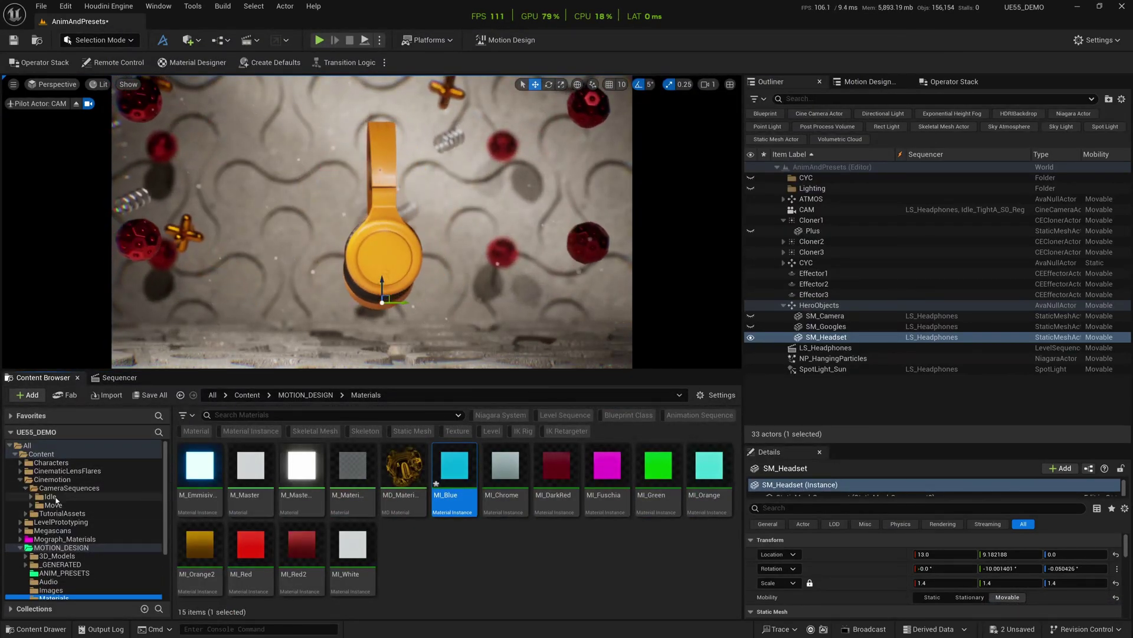
left_click(52, 505)
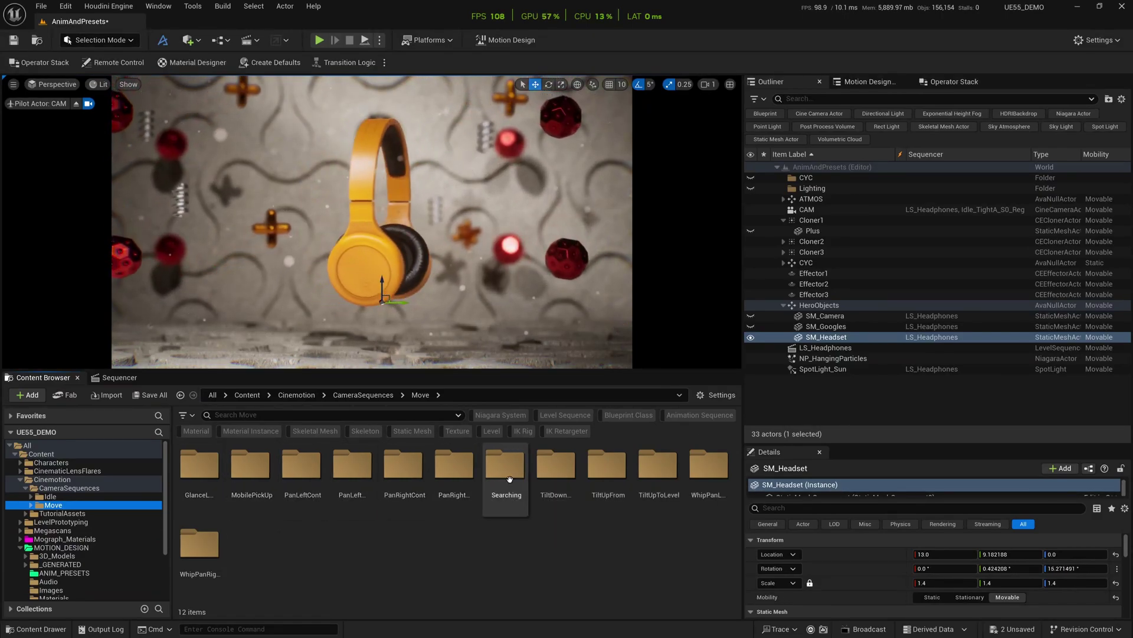
double_click(303, 464)
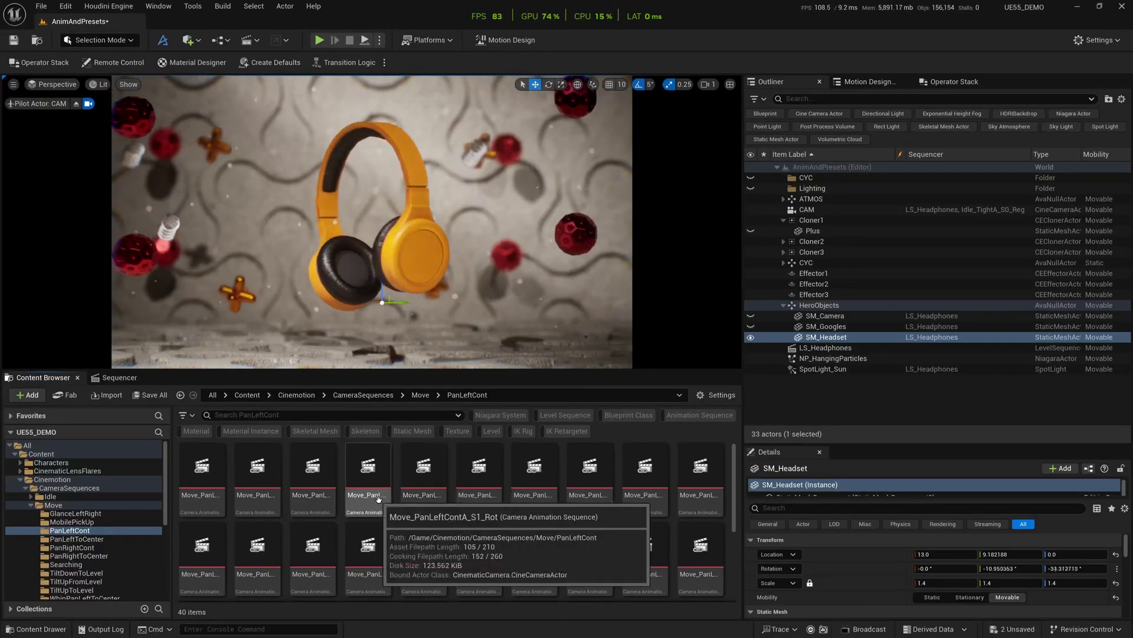
Back in LS_Headphones, scrub the playhead to about frame 0039 and collapse the CAM track.
left_click(117, 379)
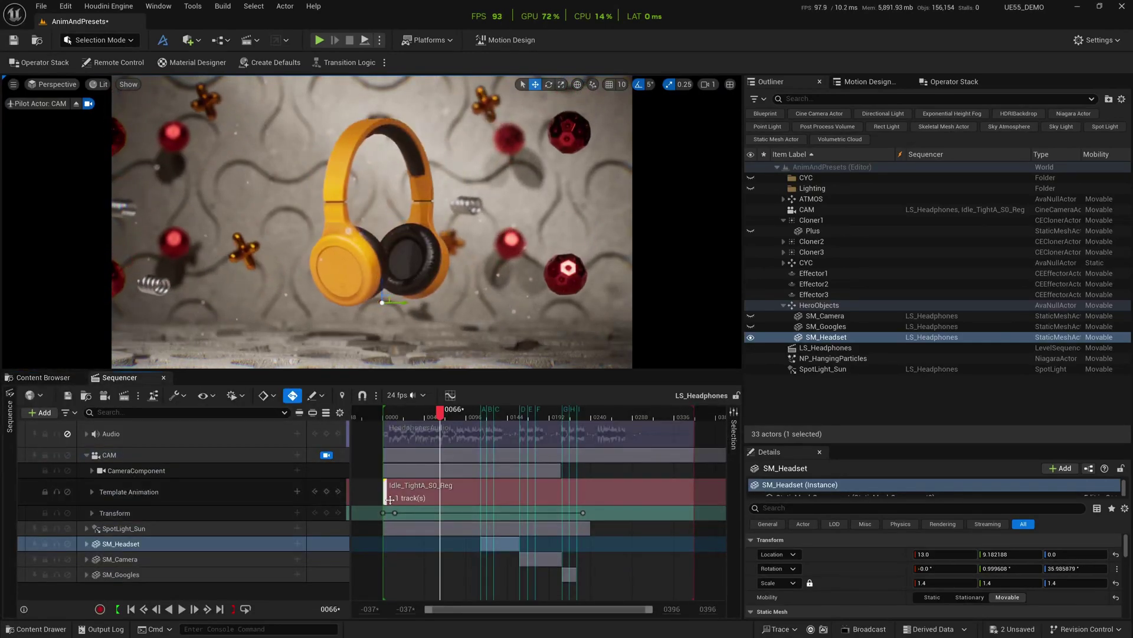
left_click_drag(440, 411, 426, 438)
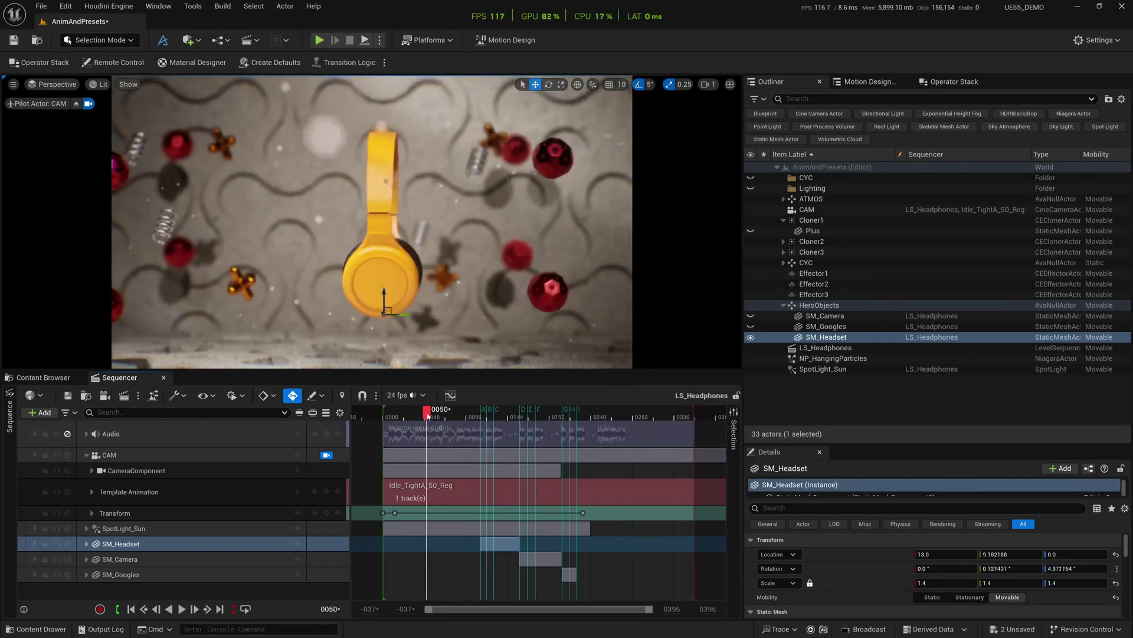
left_click_drag(425, 420, 468, 430)
left_click(87, 454)
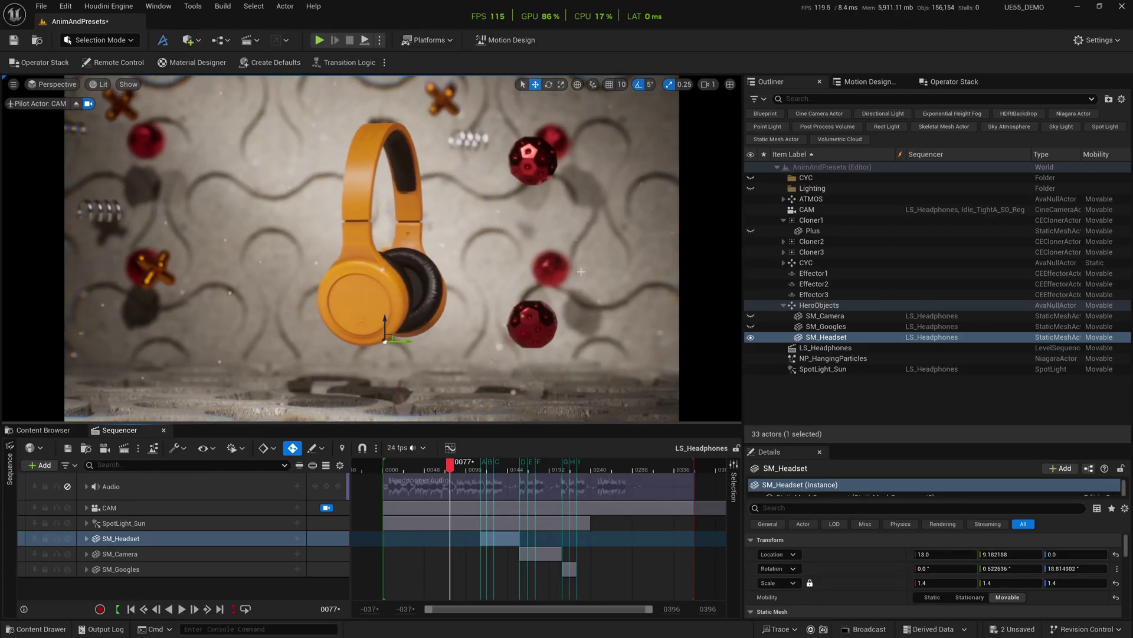
Collapse HeroObjects and inspect the Plus ornament mesh inside Cloner1.
left_click(783, 305)
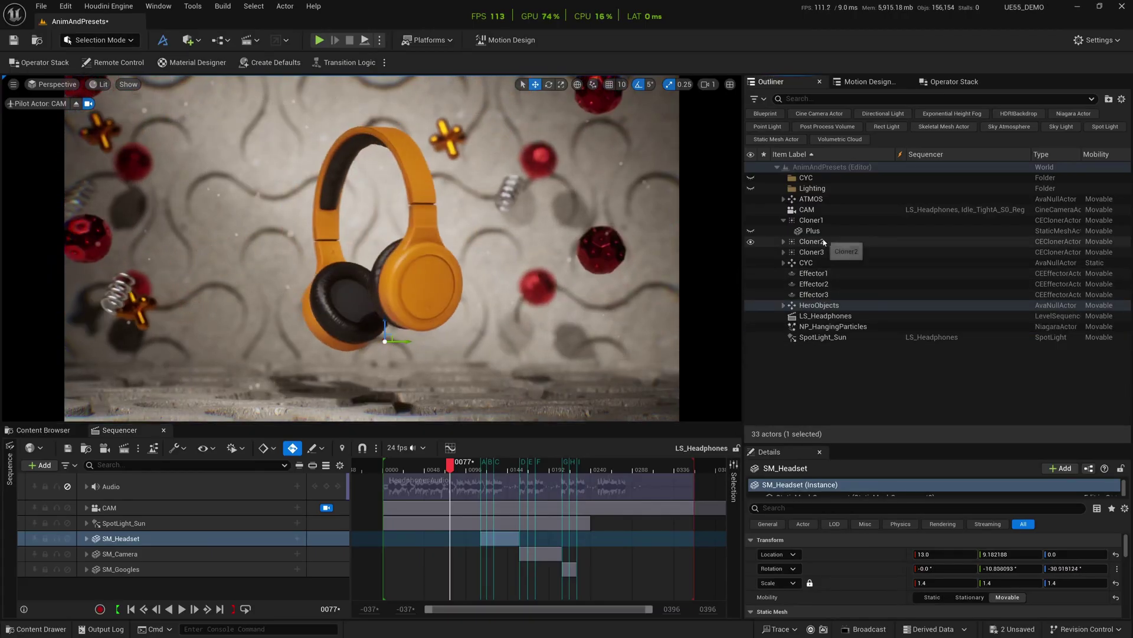
left_click(783, 220)
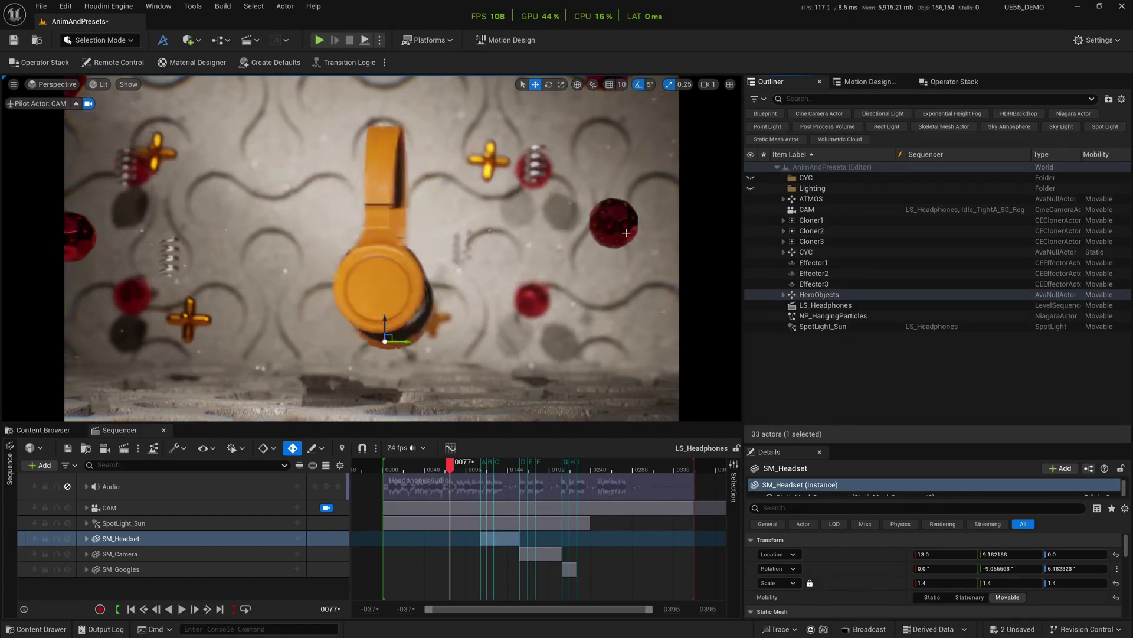
left_click(783, 220)
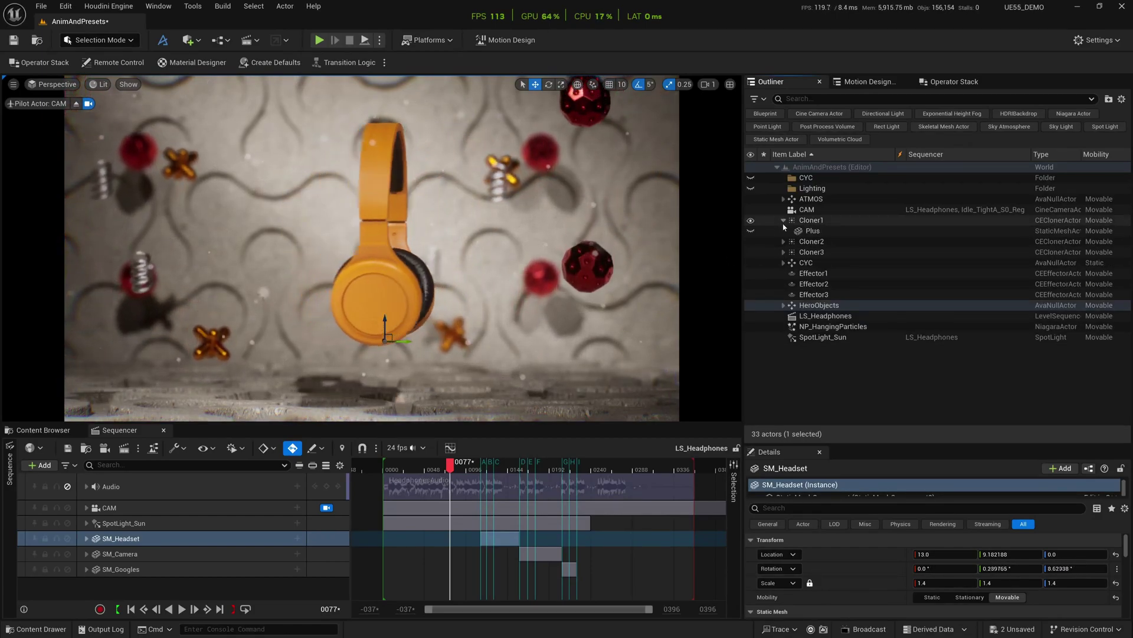
left_click(810, 231)
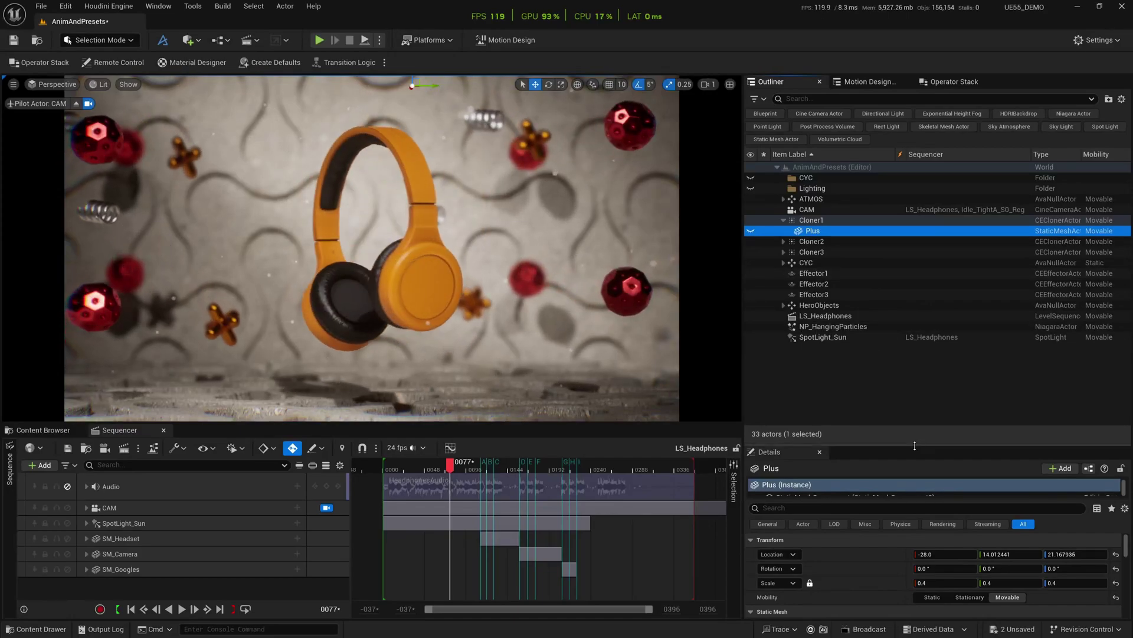
left_click_drag(890, 444, 890, 284)
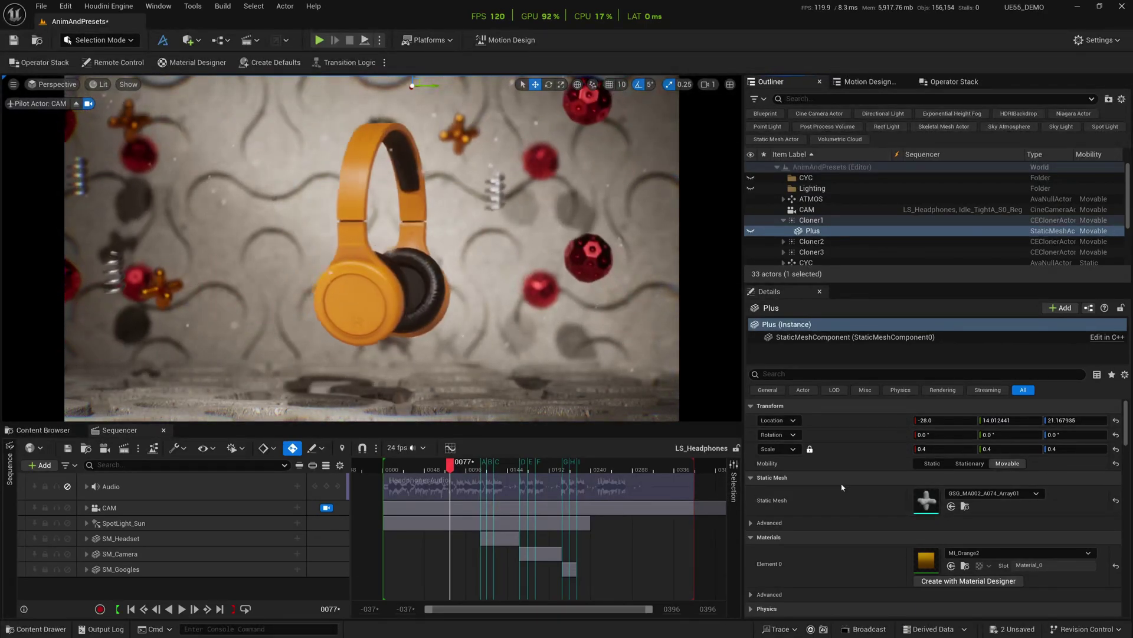
scroll(933, 512, "down", 2)
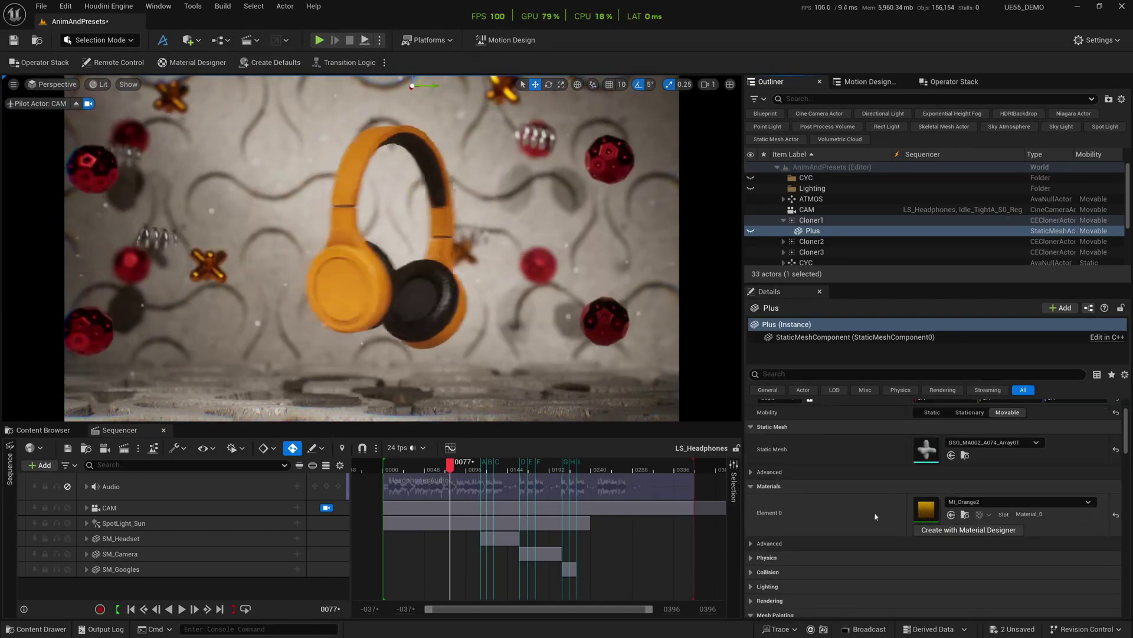
scroll(869, 516, "up", 2)
left_click_drag(933, 282, 933, 373)
Select Cloner1 and set its Twist Factor to 15.
left_click(815, 220)
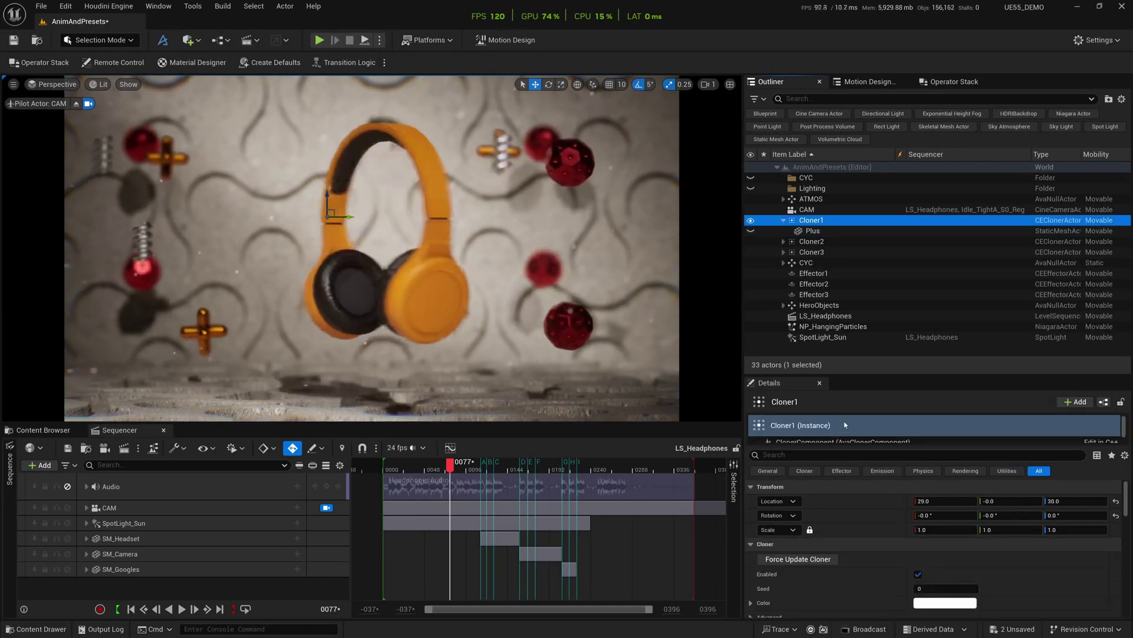
left_click_drag(852, 372, 853, 187)
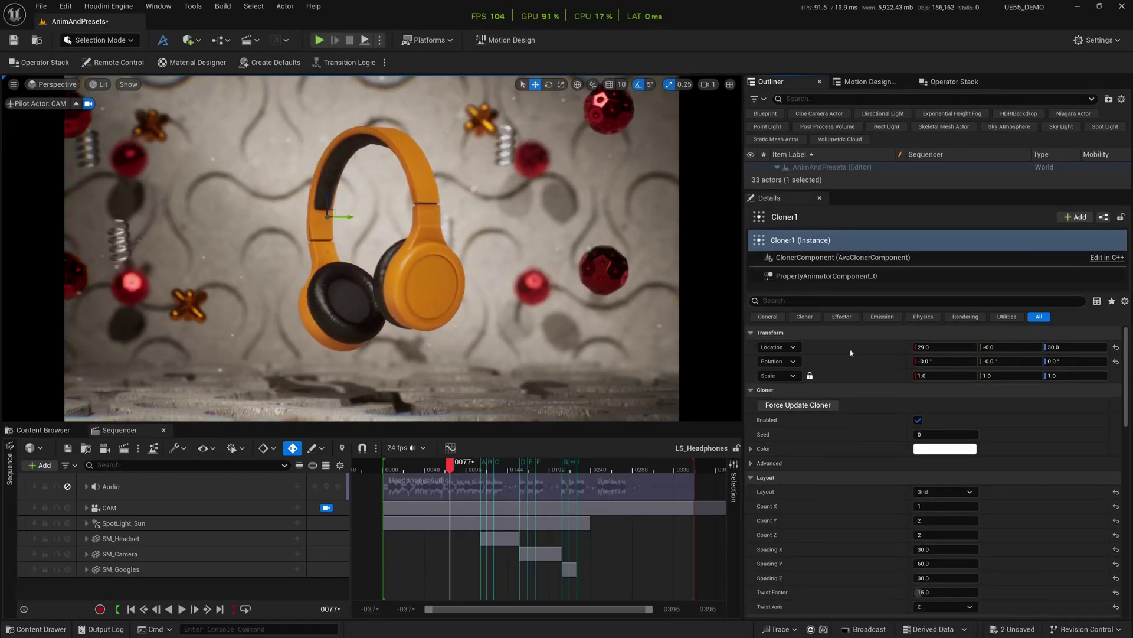
scroll(857, 429, "down", 1)
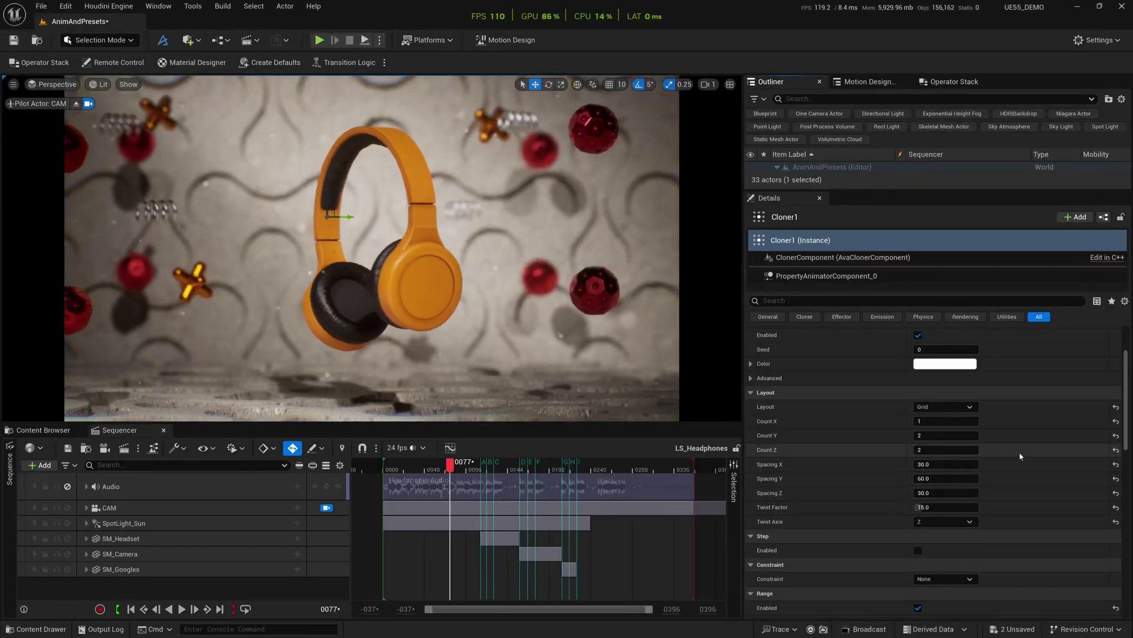
scroll(1021, 455, "down", 3)
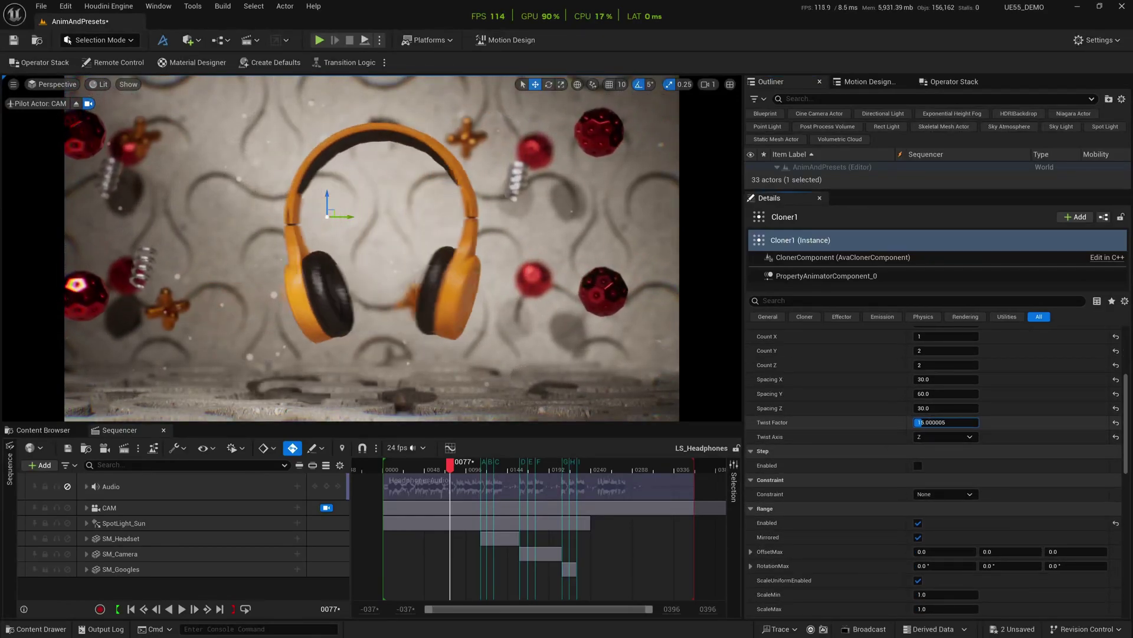
type("15.0")
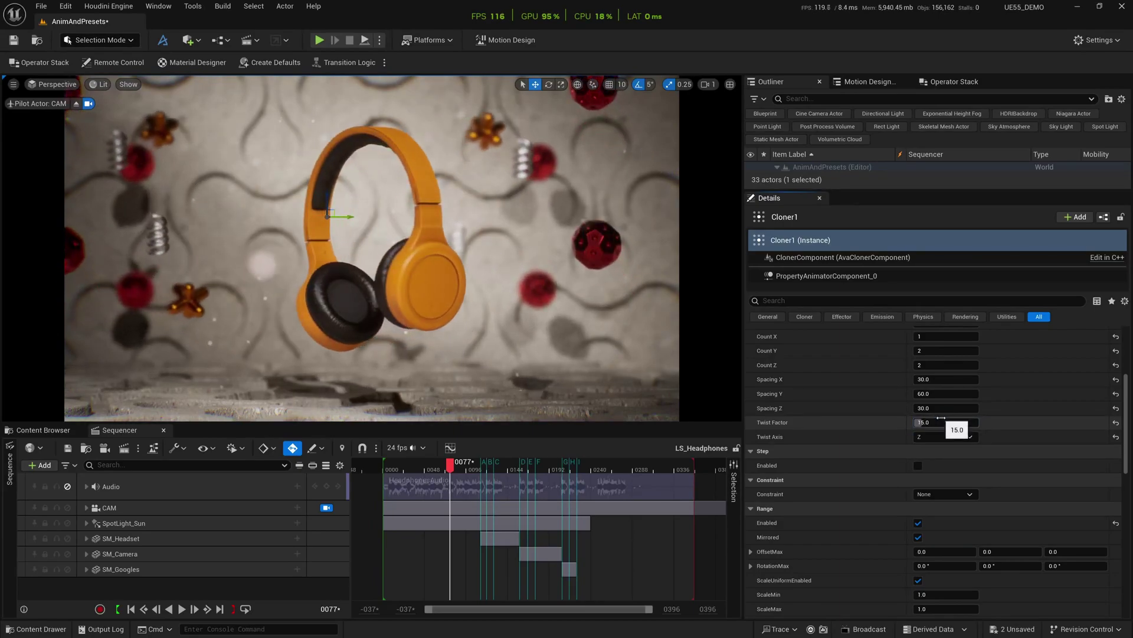
Review Cloner1's remaining sections, then enlarge the Outliner to show the whole actor tree.
scroll(927, 407, "down", 5)
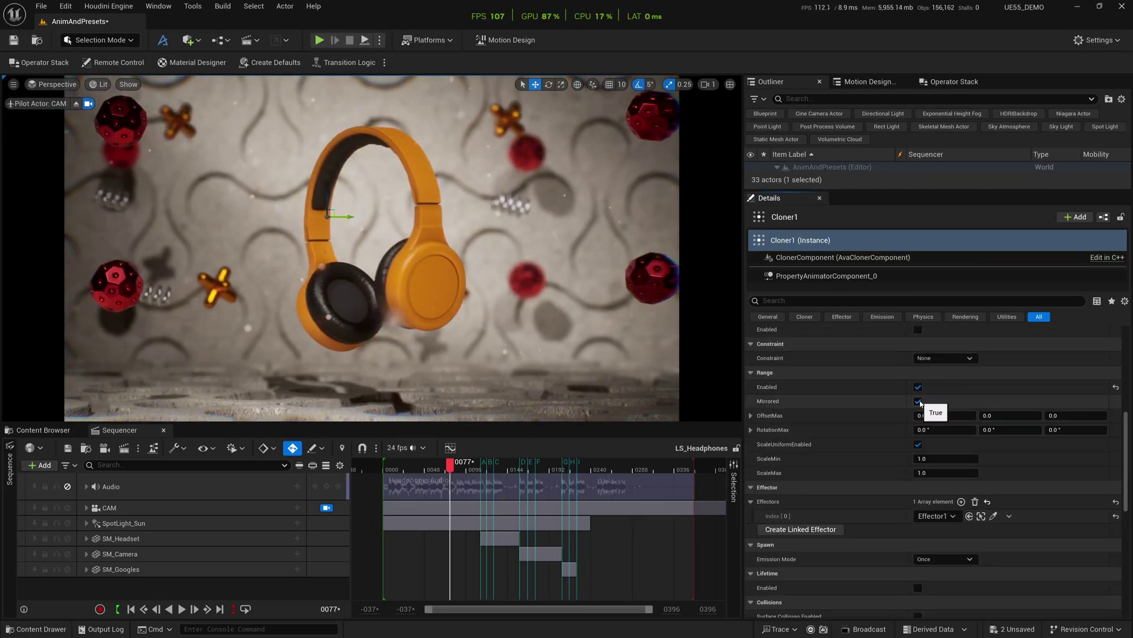
scroll(1016, 440, "down", 2)
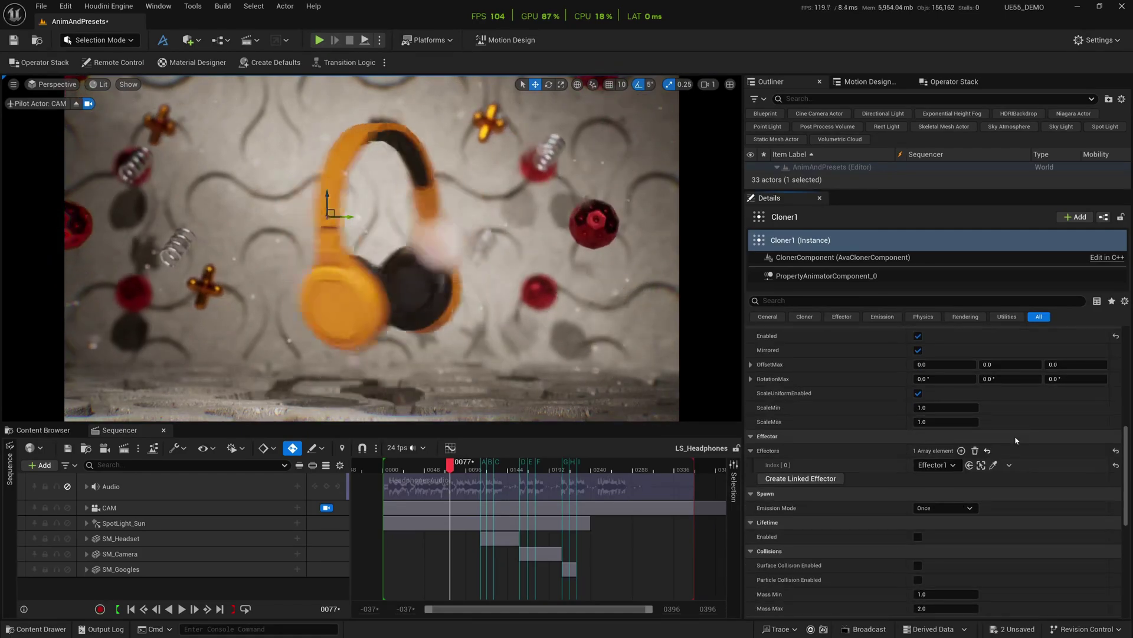
scroll(1018, 434, "down", 1)
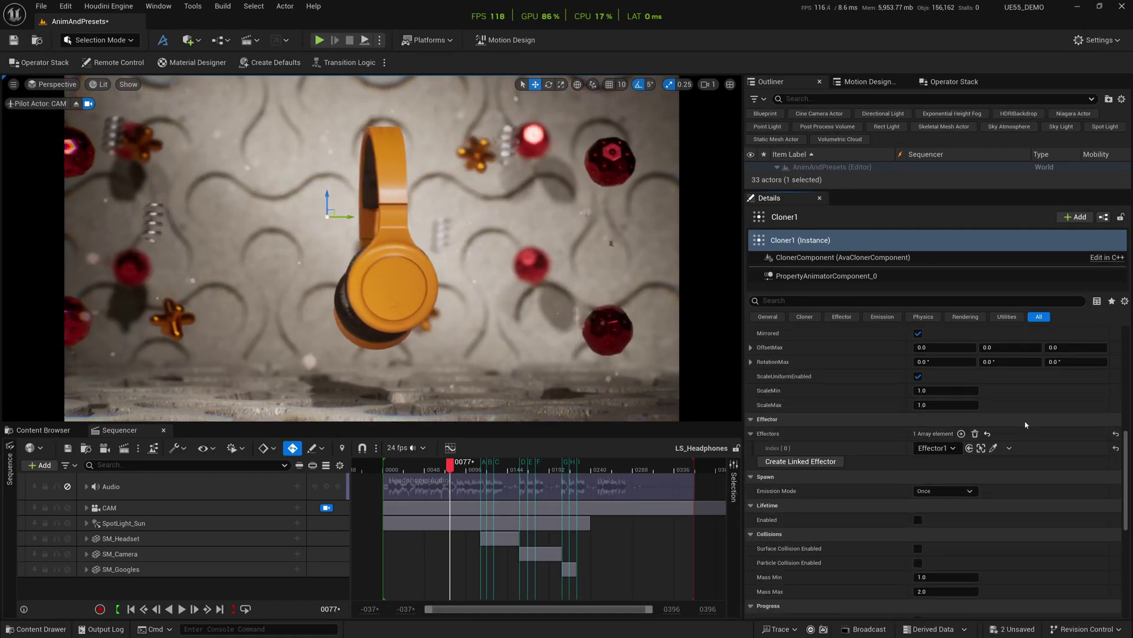
scroll(1040, 423, "down", 2)
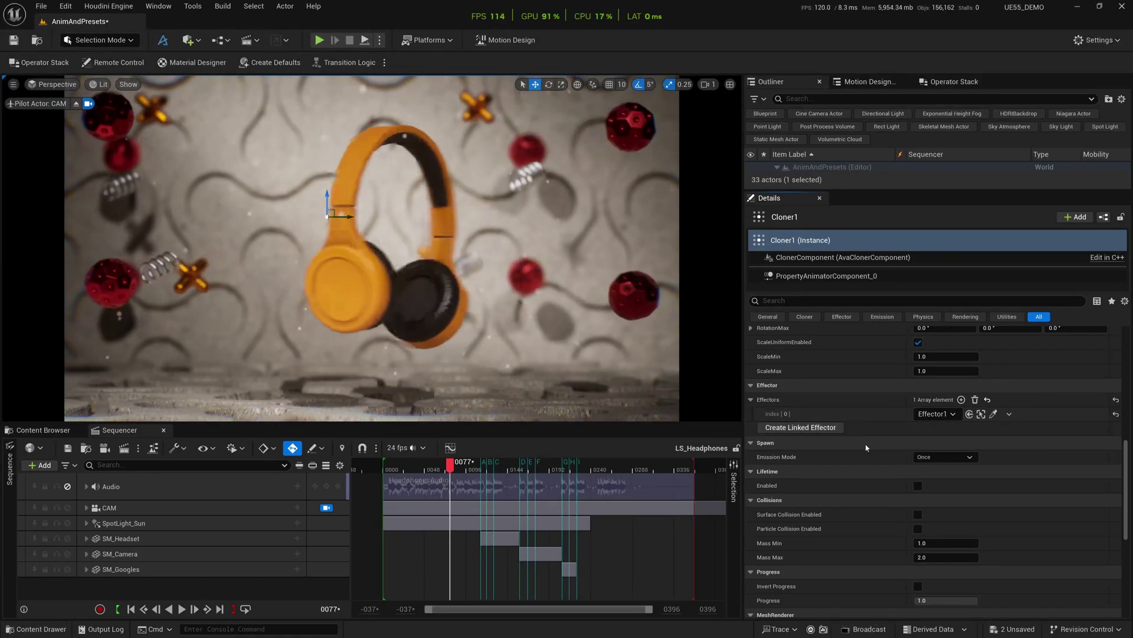
scroll(865, 443, "down", 5)
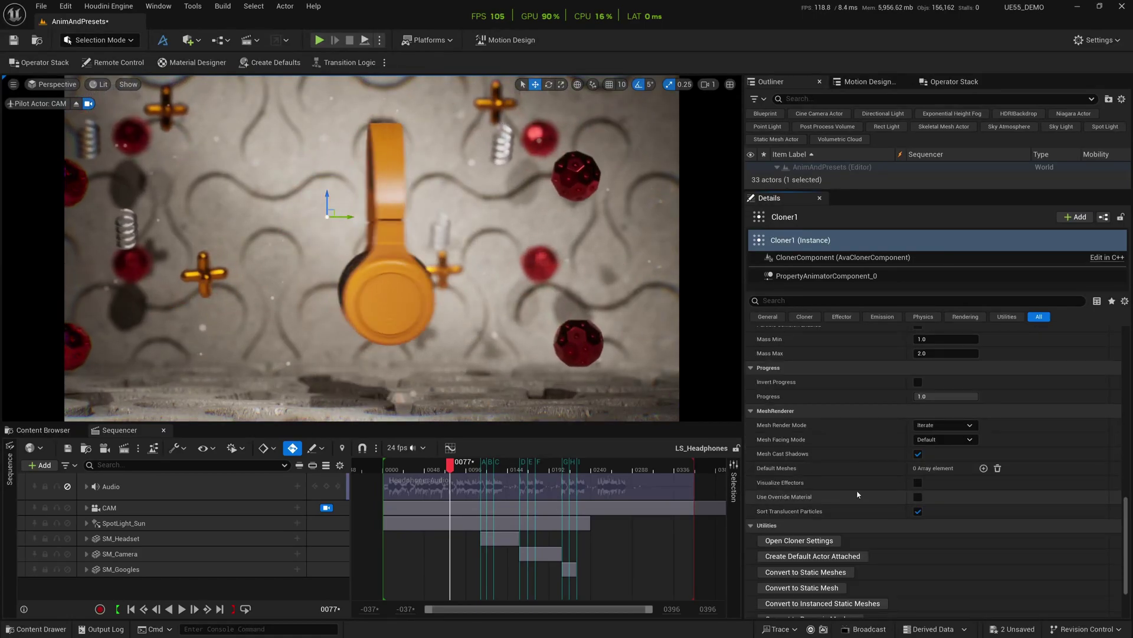
scroll(858, 494, "up", 9)
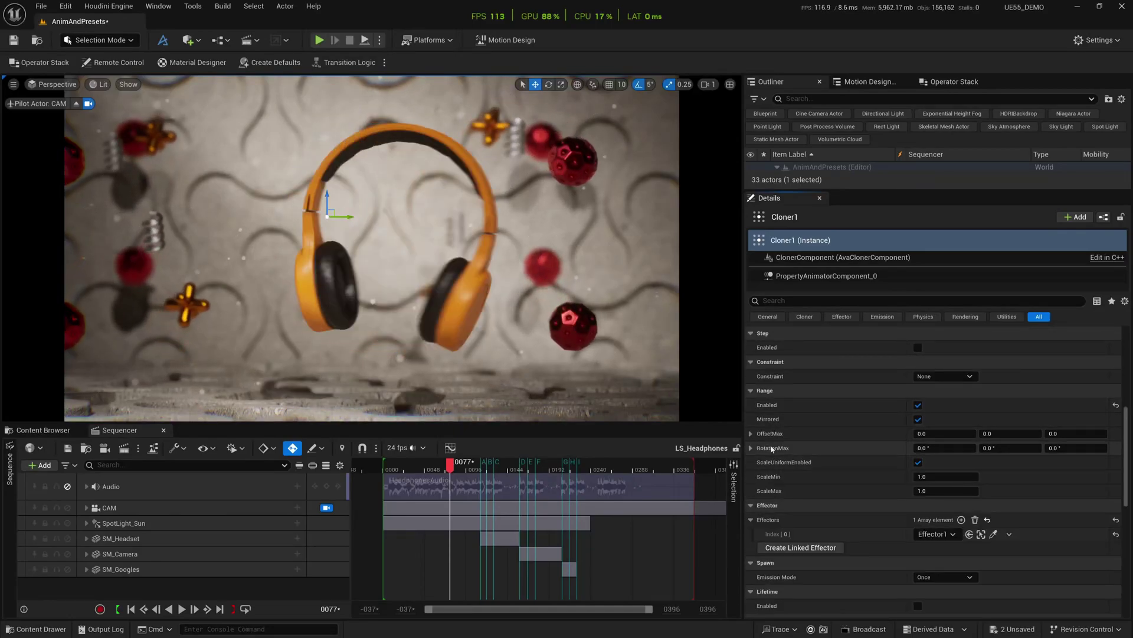
scroll(856, 472, "down", 3)
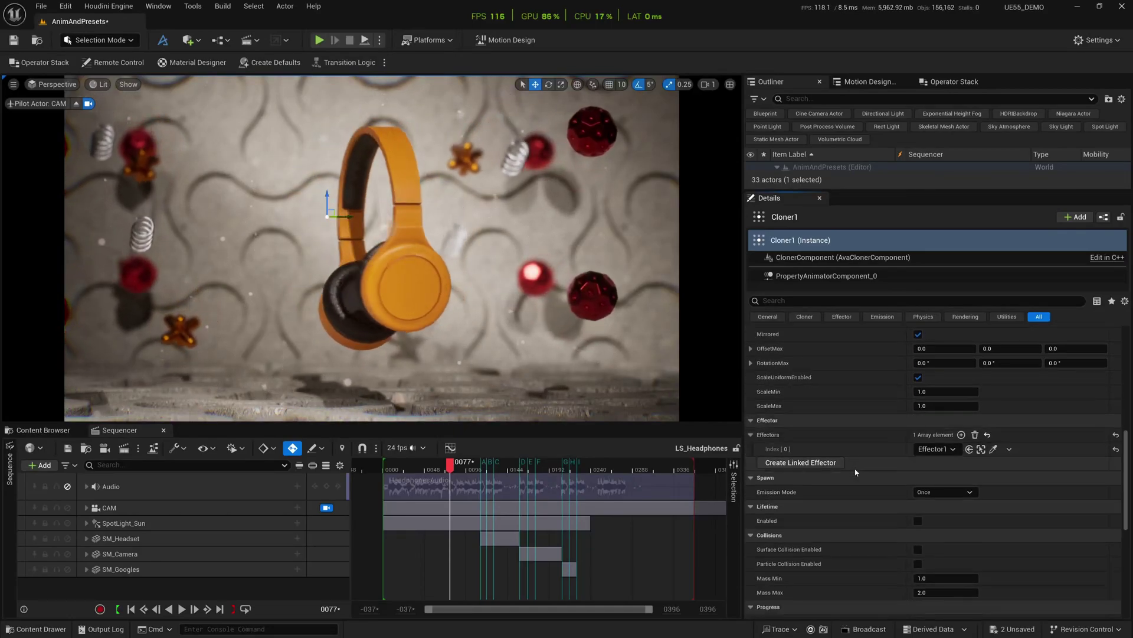
left_click_drag(856, 190, 862, 413)
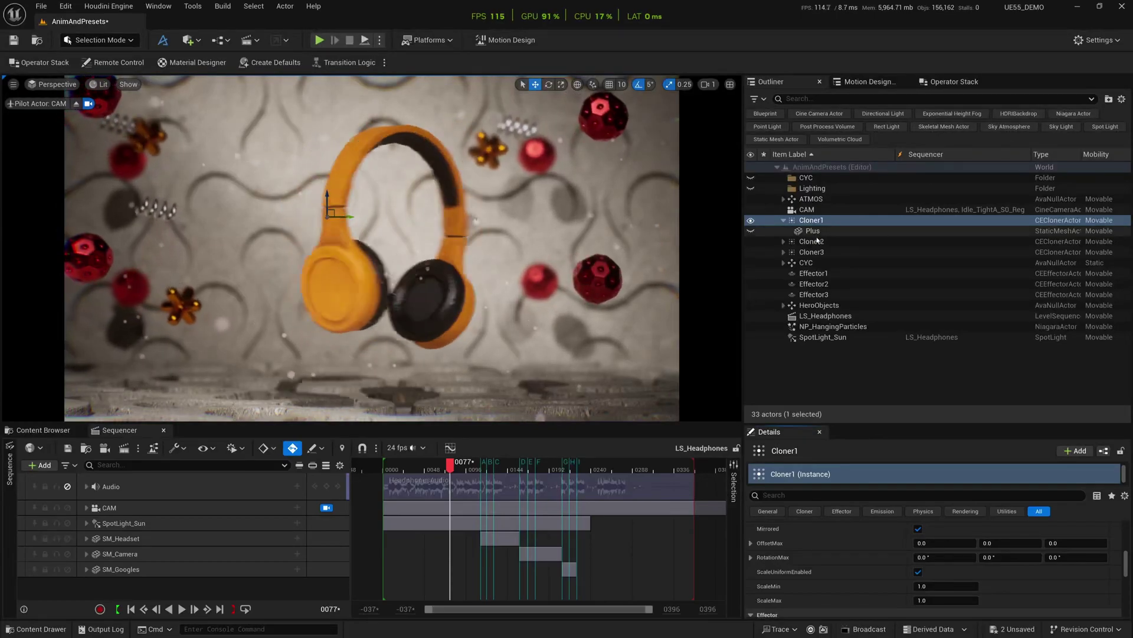
Select Effector1 and set its sphere Outer Radius to 270.
left_click(884, 276)
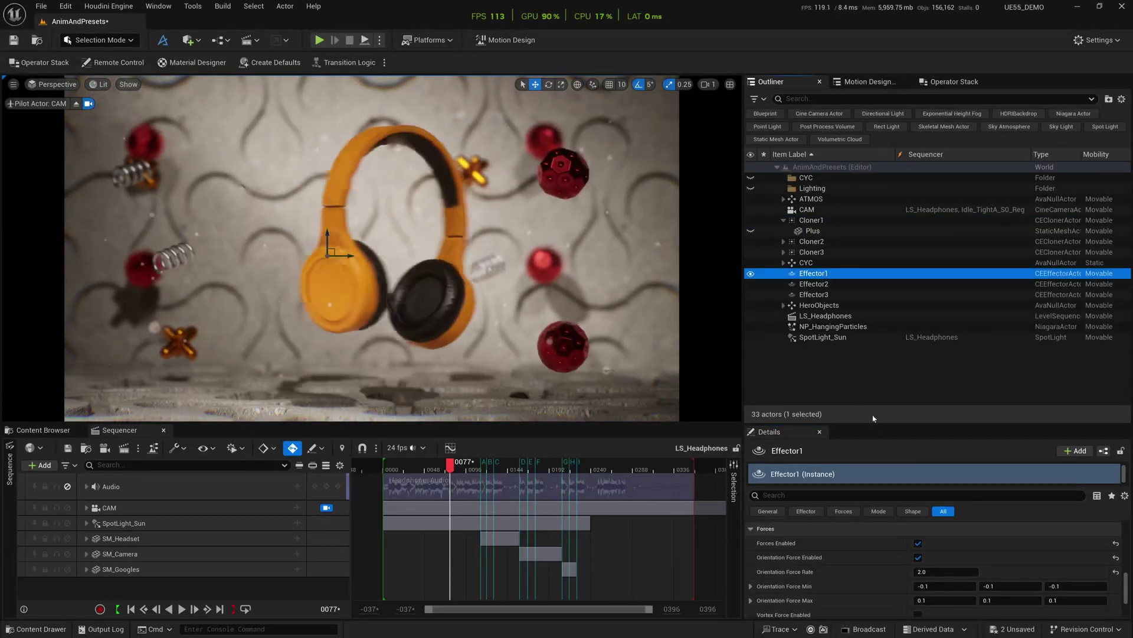
left_click_drag(886, 423, 886, 184)
scroll(927, 402, "down", 5)
scroll(918, 401, "down", 2)
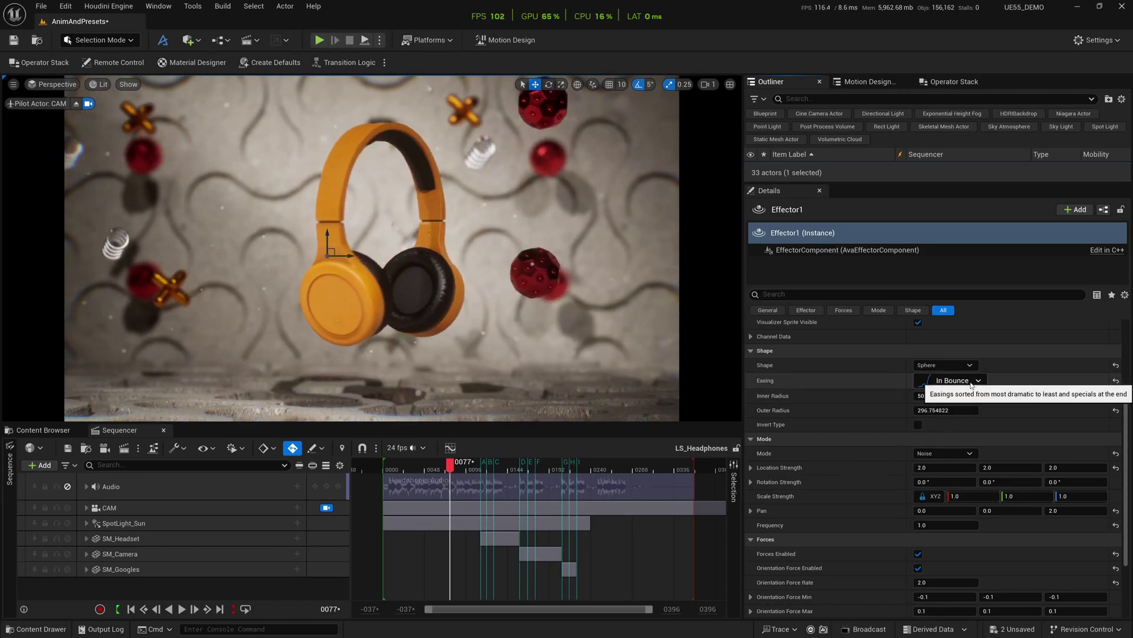
left_click_drag(945, 410, 963, 410)
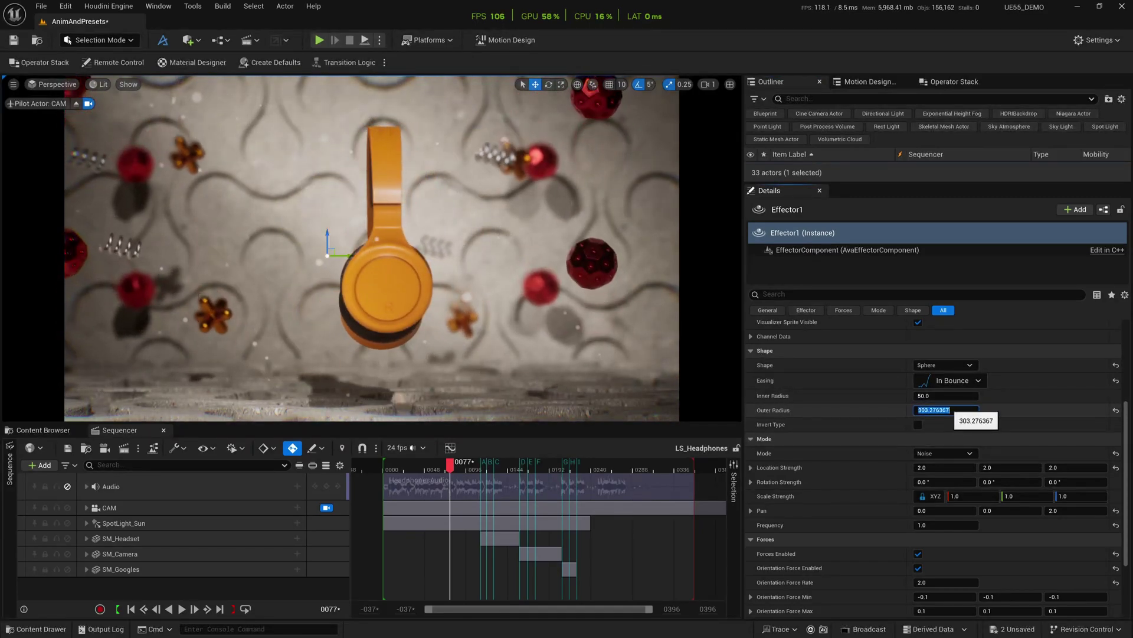
type("270")
key("Return")
Bring Effector1's noise Frequency back to 1.0.
scroll(927, 408, "down", 2)
scroll(927, 407, "down", 3)
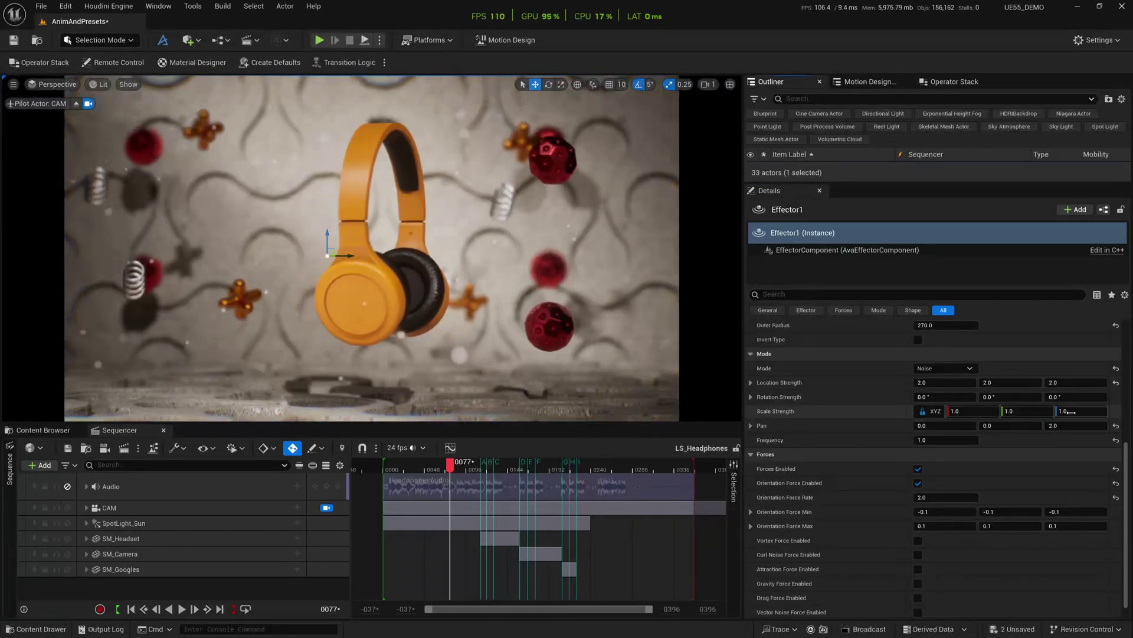
scroll(1018, 442, "down", 1)
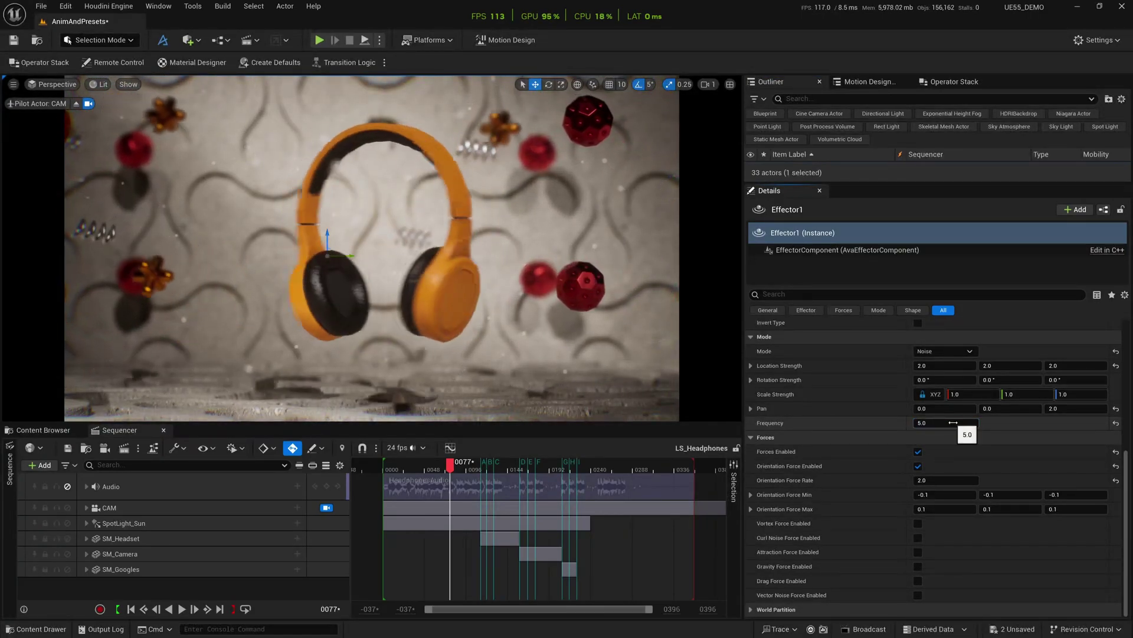
left_click_drag(954, 423, 921, 422)
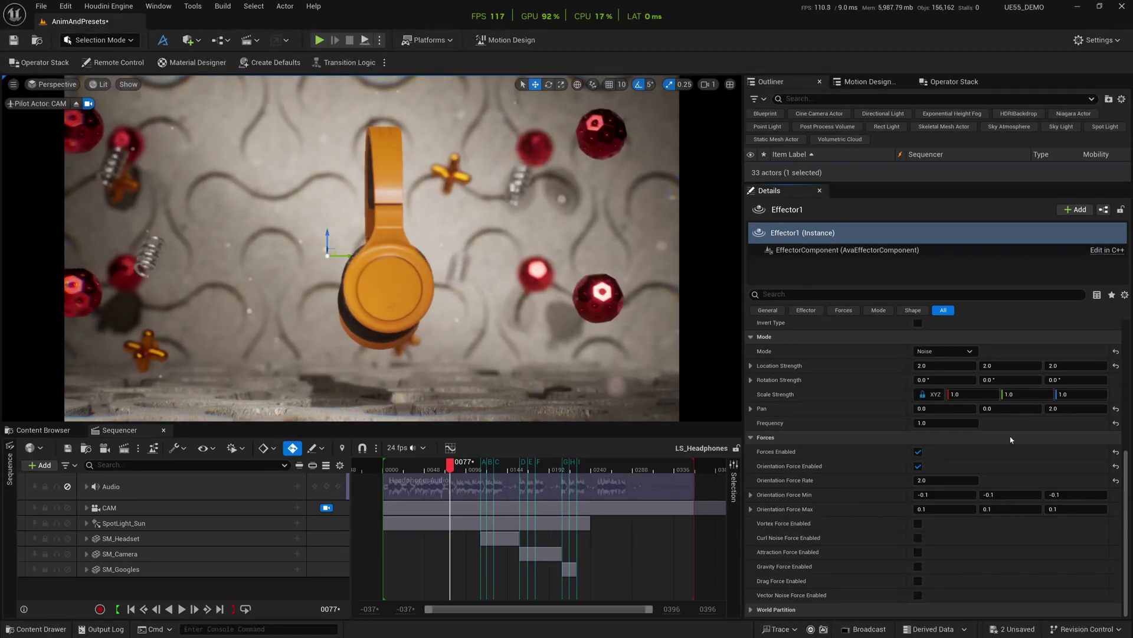
Keep Orientation Force enabled with a rate of 2.0, then enlarge the actor list.
left_click(918, 467)
scroll(919, 467, "up", 1)
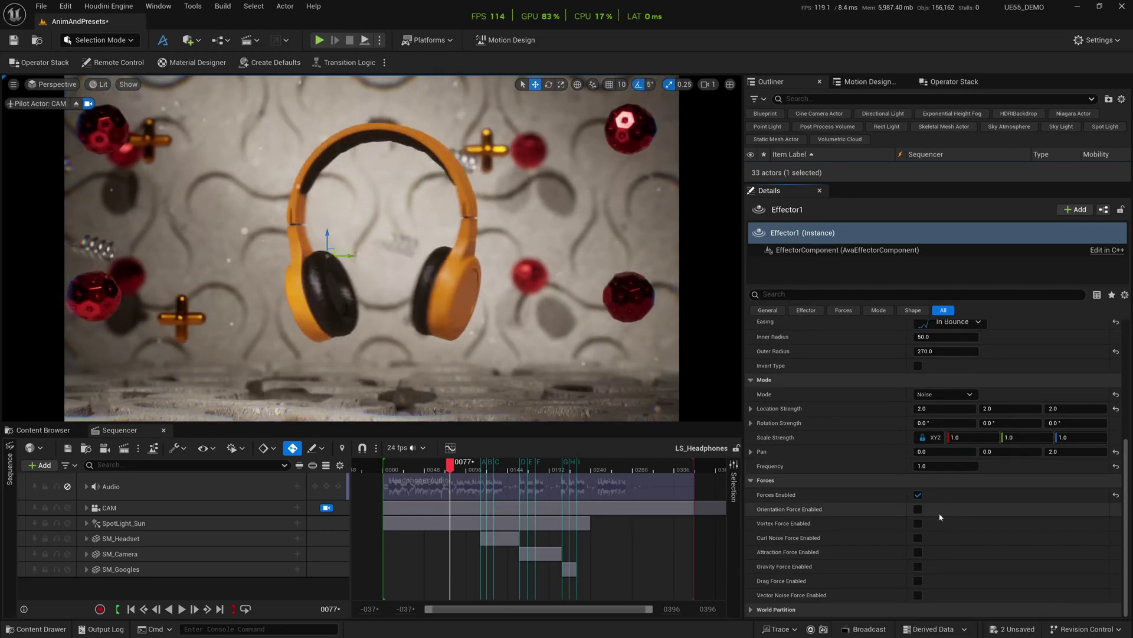
left_click(918, 508)
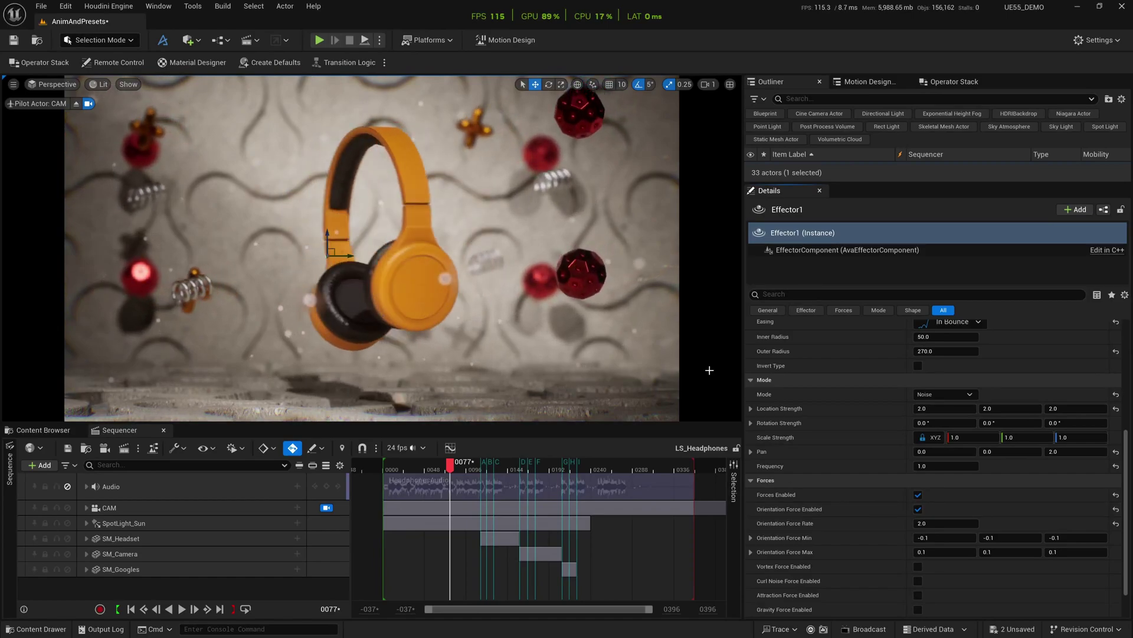
scroll(853, 492, "down", 2)
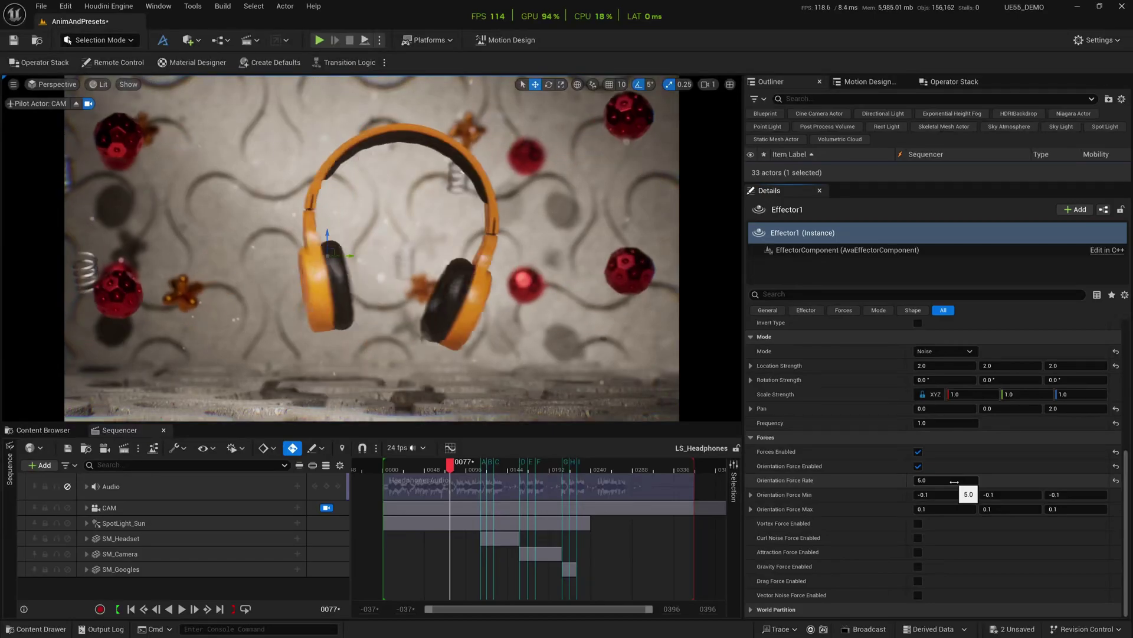
left_click_drag(955, 481, 810, 501)
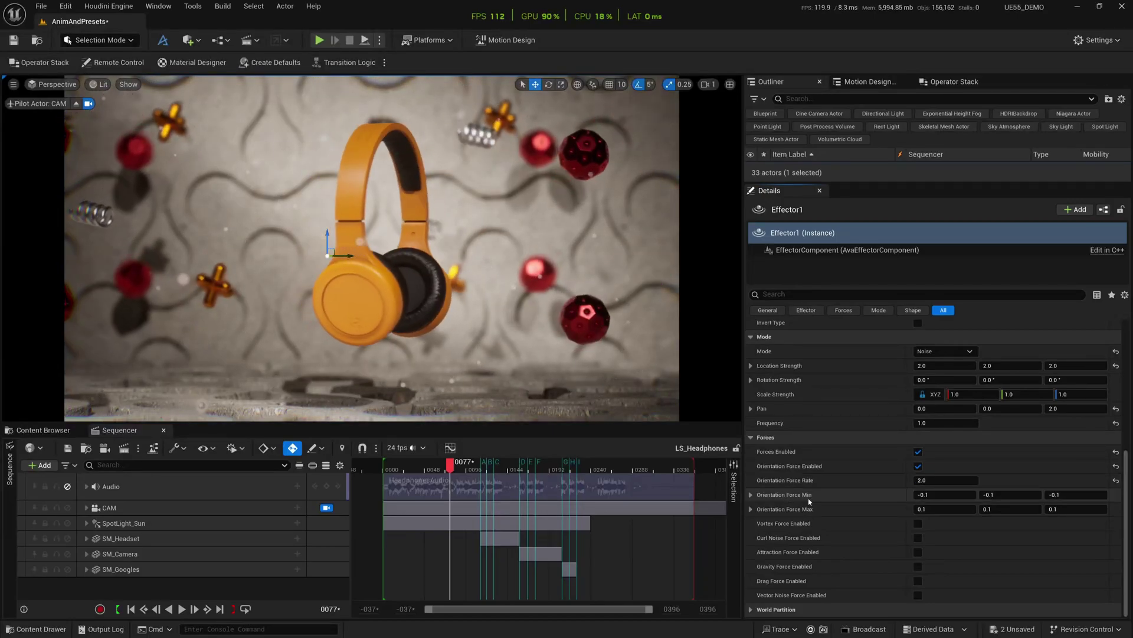
left_click_drag(930, 496, 929, 500)
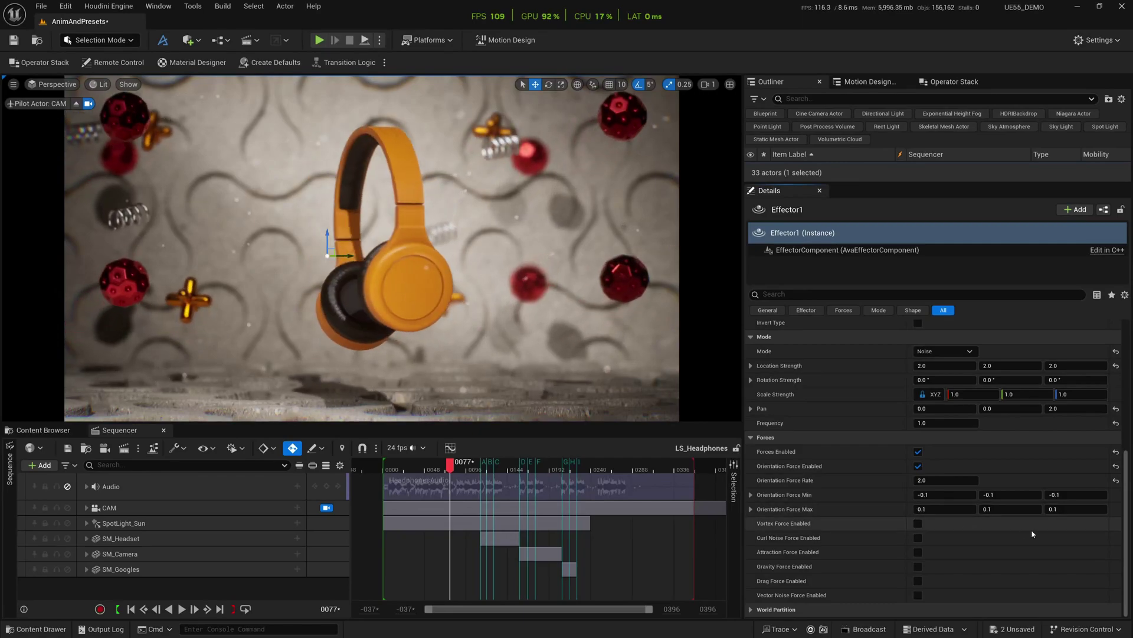
left_click_drag(938, 184, 938, 386)
left_click(833, 316)
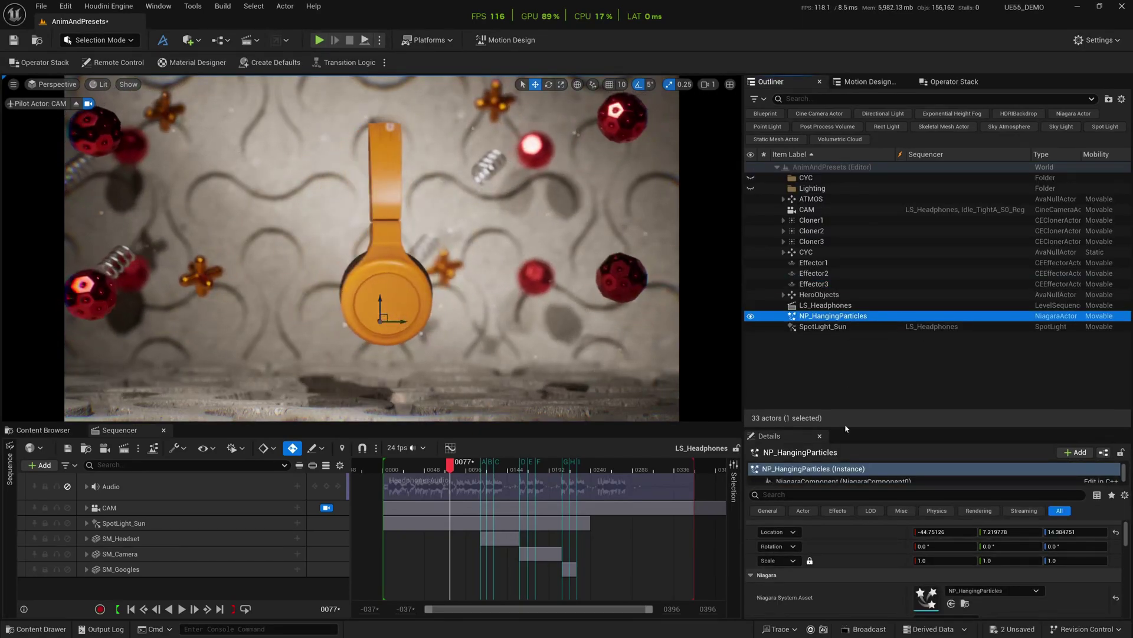
left_click_drag(846, 427, 846, 381)
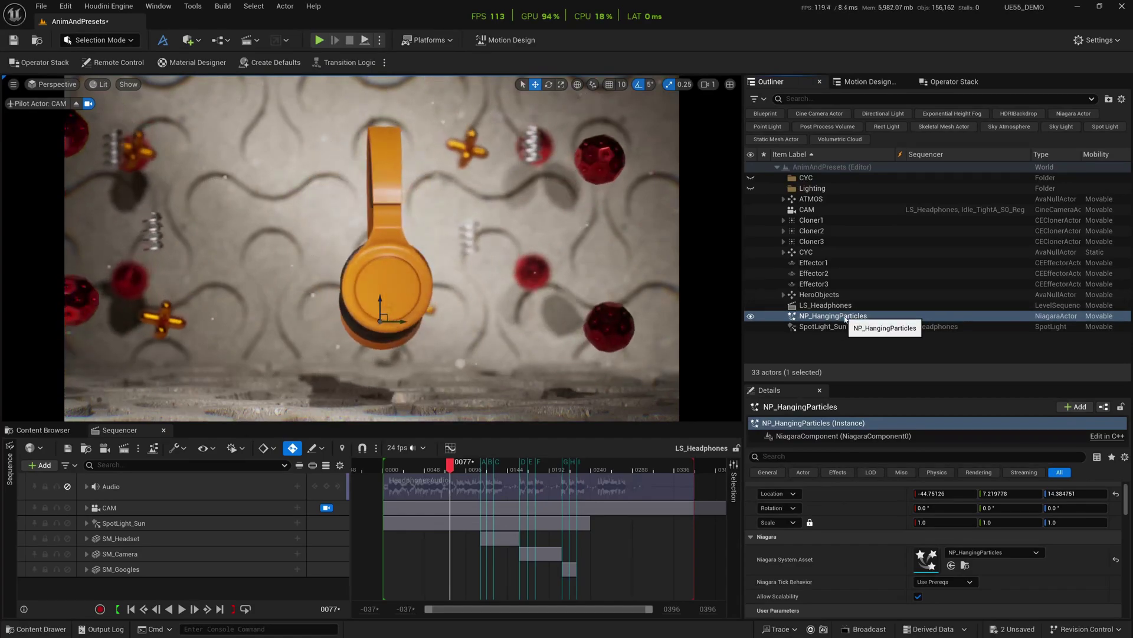
key("ctrl+b")
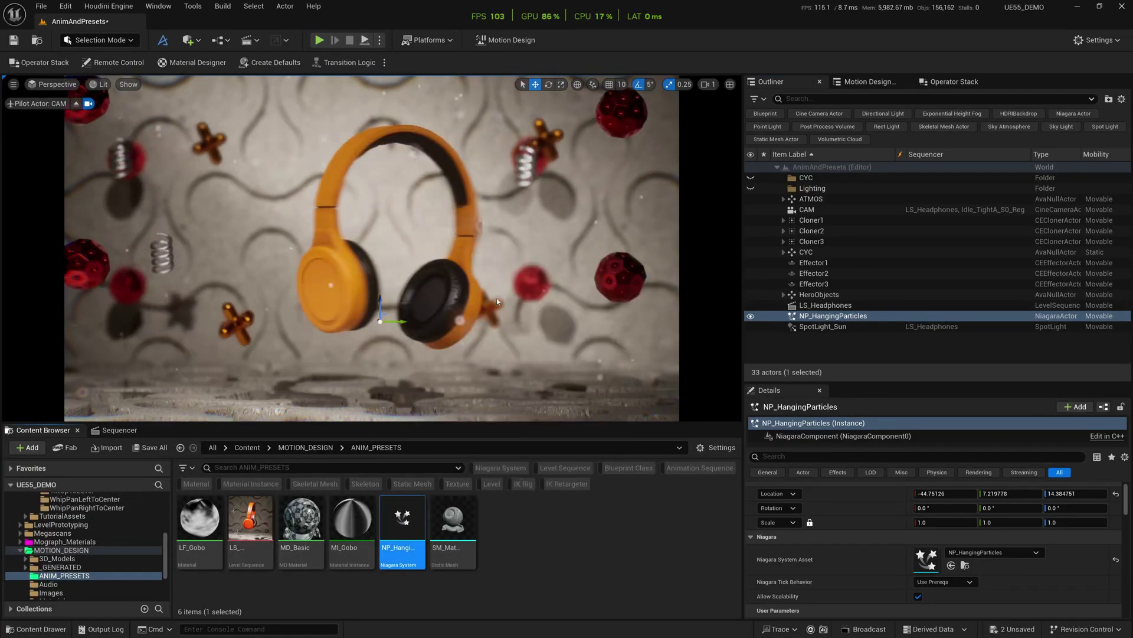
key("ctrl+e")
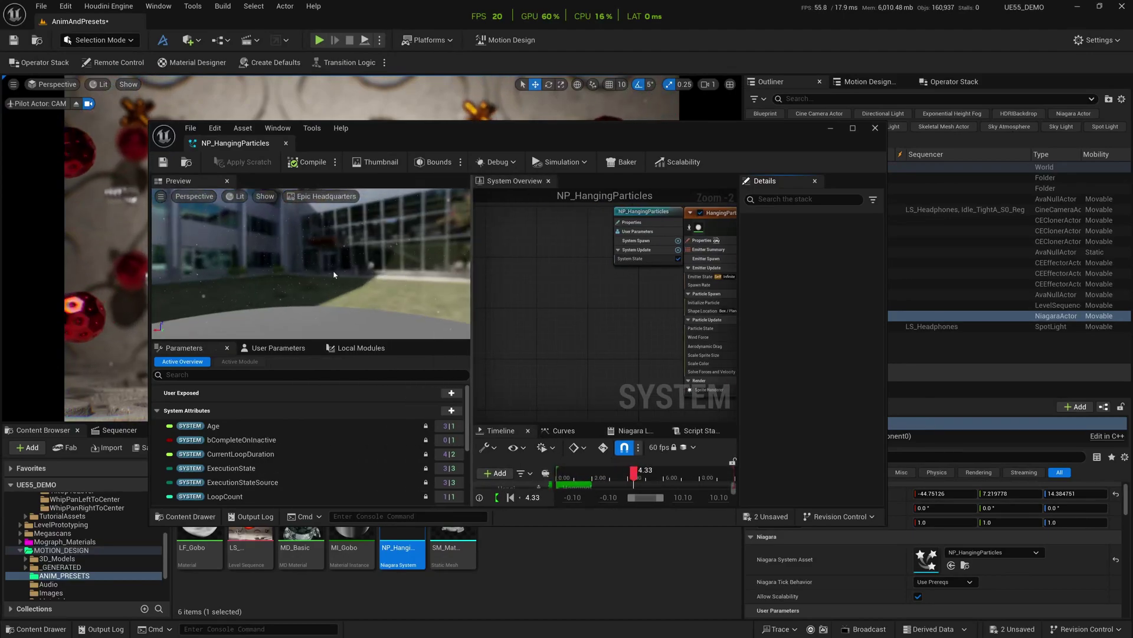
left_click_drag(313, 341, 314, 431)
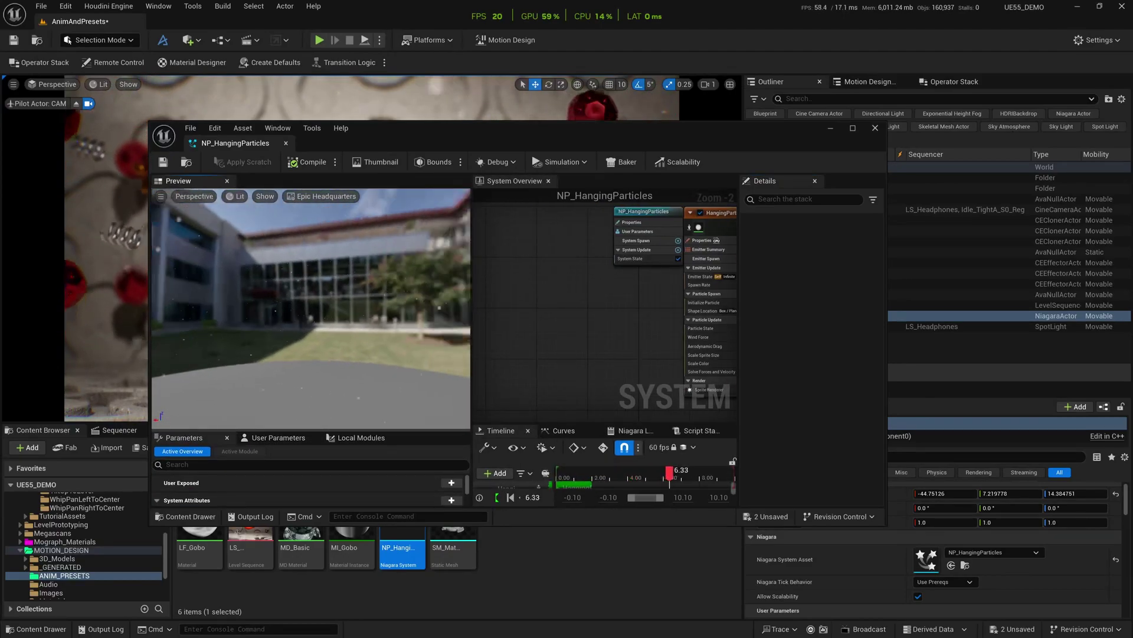
right_click_drag(569, 312, 478, 313)
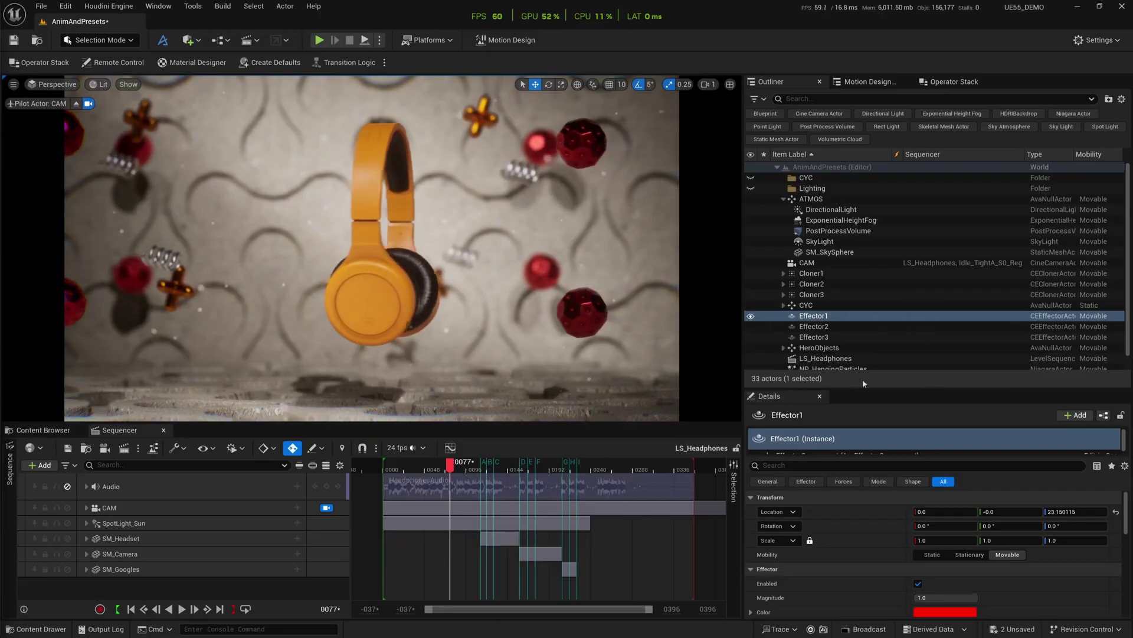
Check SpotLight_Sun, DirectionalLight and ExponentialHeightFog in ATMOS, ending on PostProcessVolume's settings.
left_click(783, 199)
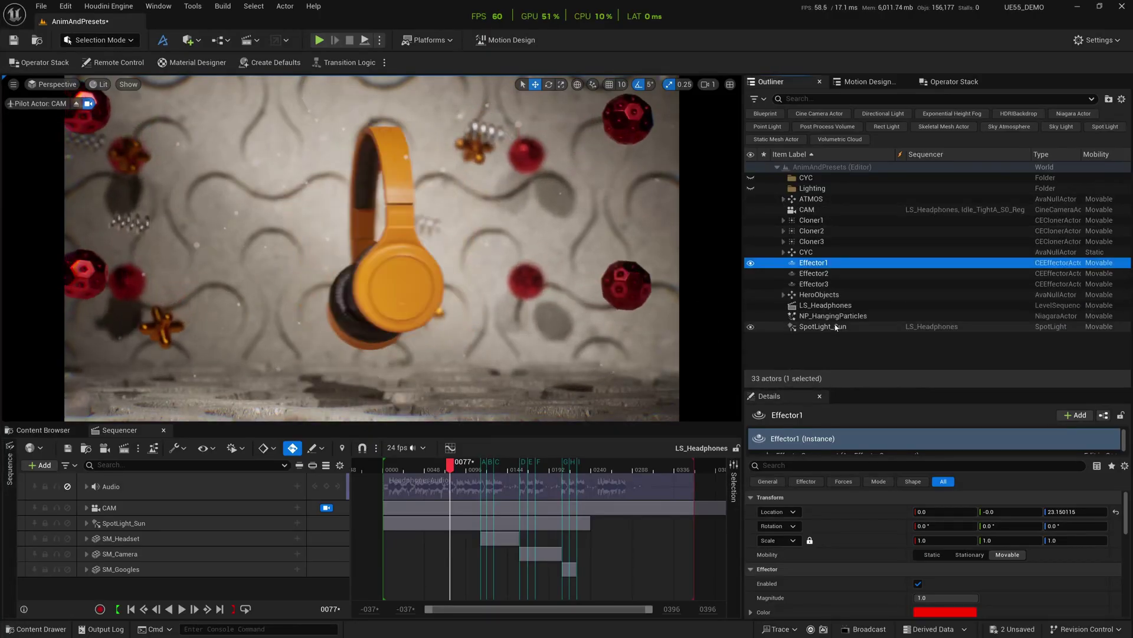
left_click(803, 328)
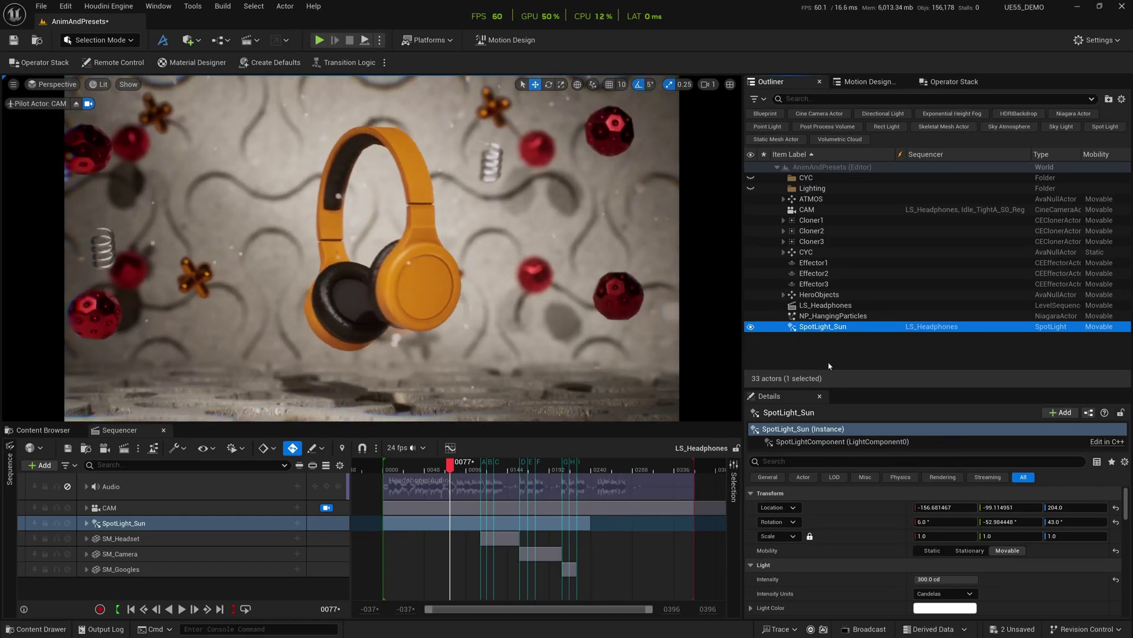
left_click(783, 200)
left_click(859, 211)
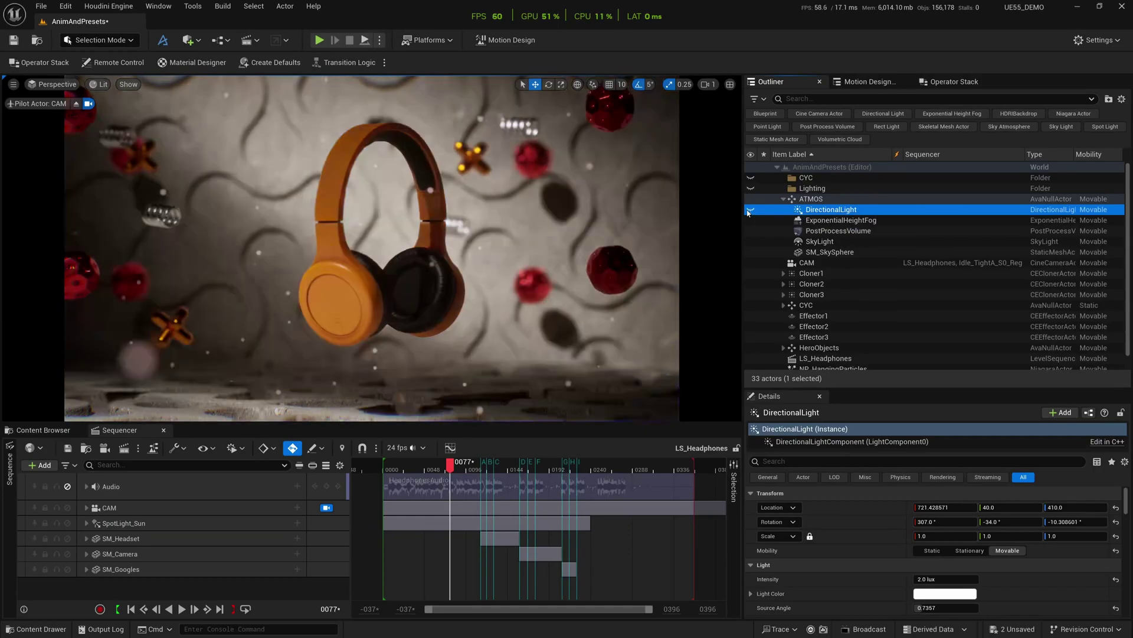
left_click(855, 221)
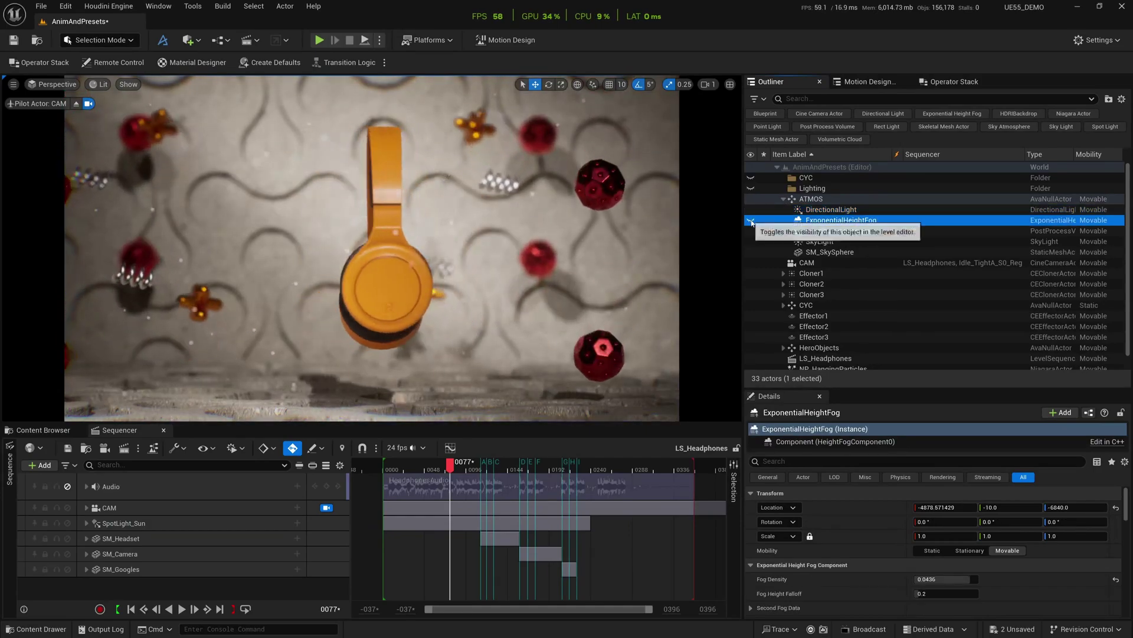
left_click(760, 232)
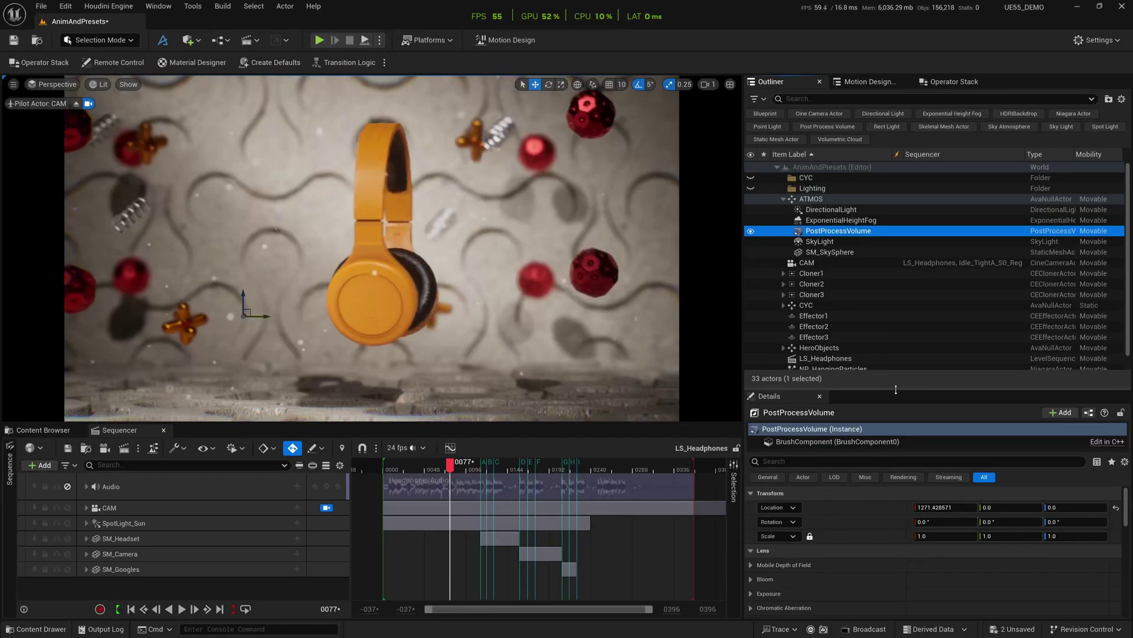
Set the PostProcessVolume's Bloom Intensity to 2.5.
left_click_drag(895, 388, 895, 285)
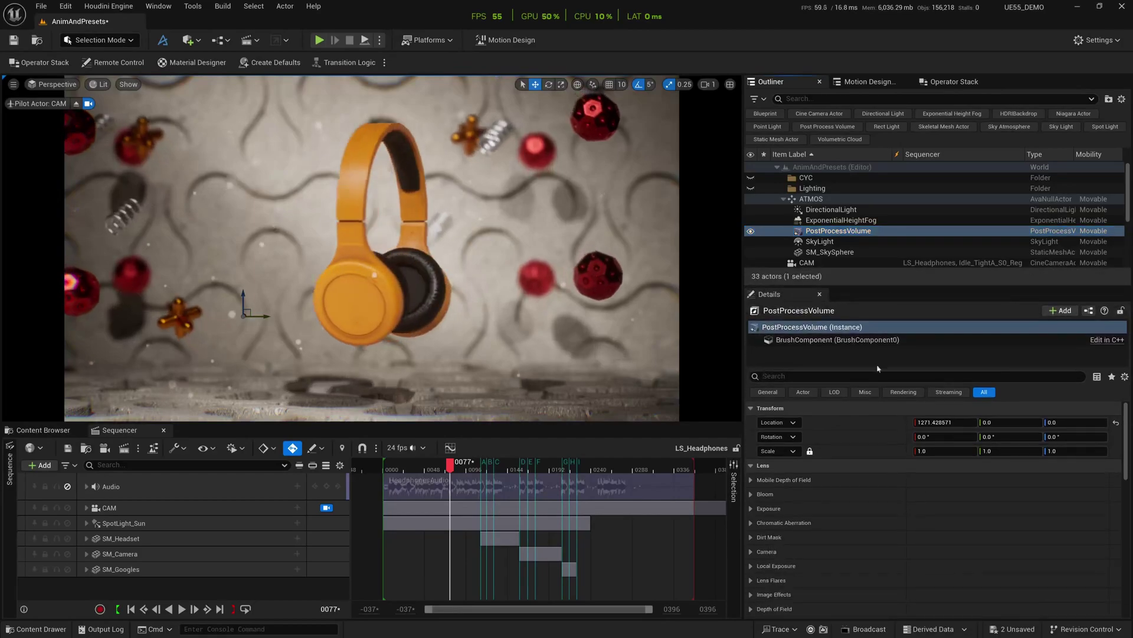
left_click(751, 494)
left_click_drag(944, 523, 947, 524)
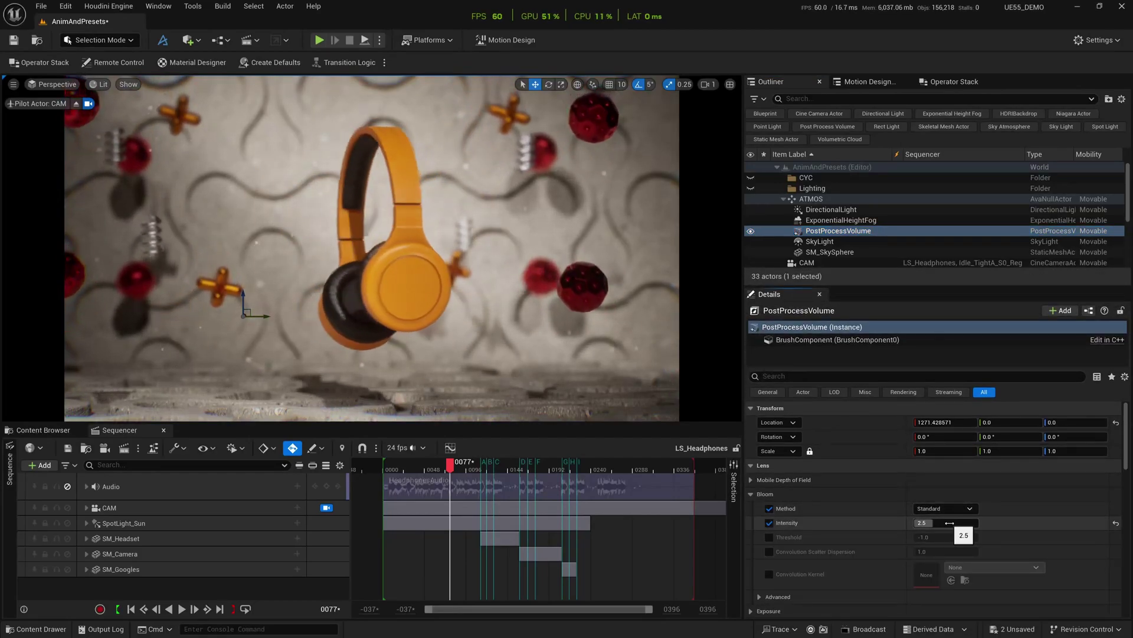
left_click(768, 494)
Review the Exposure settings, then expand Chromatic Aberration and edit its Start Offset.
scroll(774, 489, "down", 2)
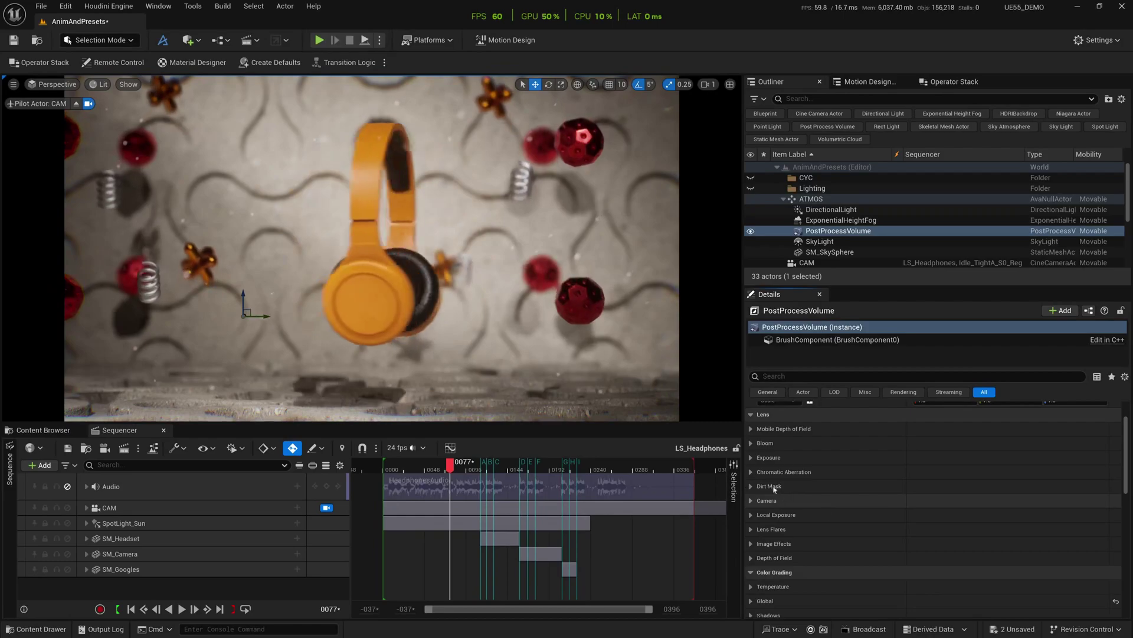
left_click(856, 459)
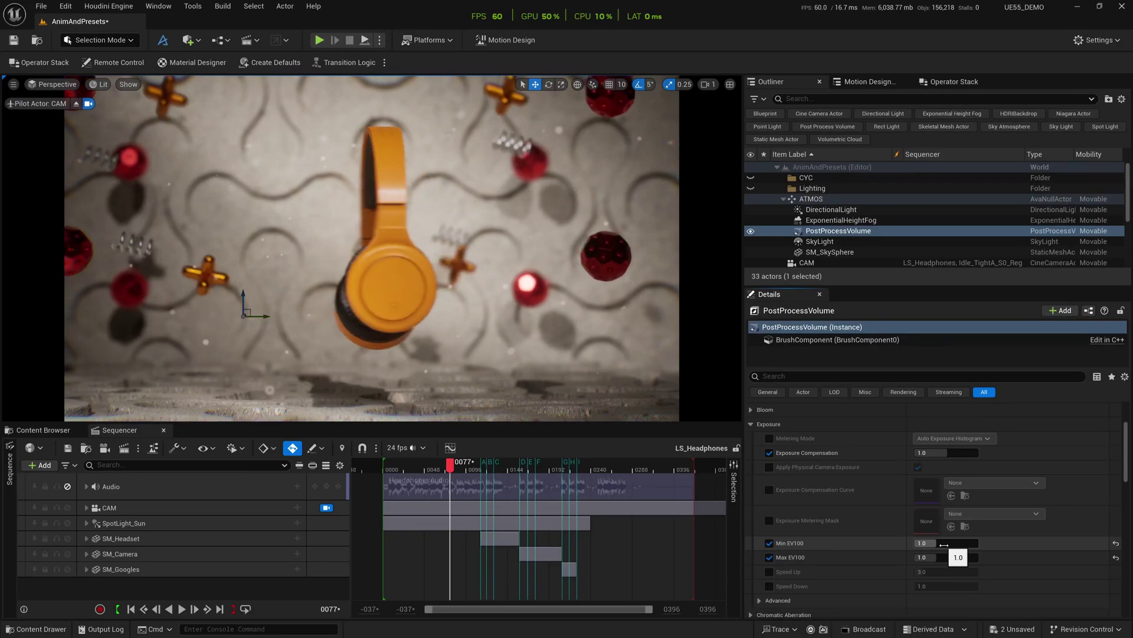
scroll(759, 455, "up", 1)
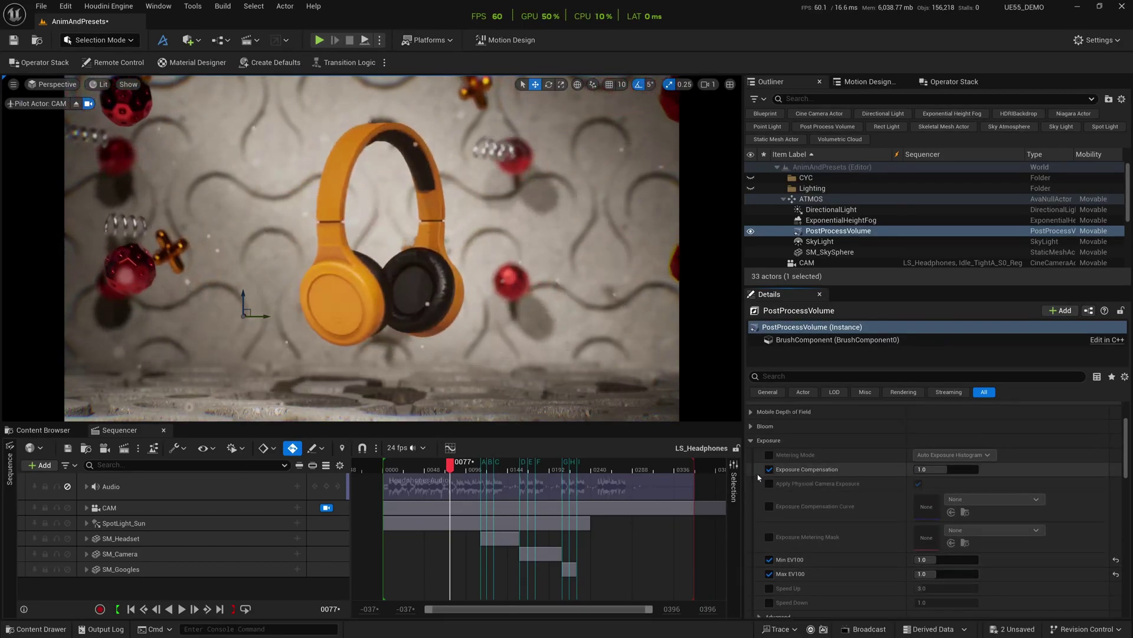
left_click(750, 441)
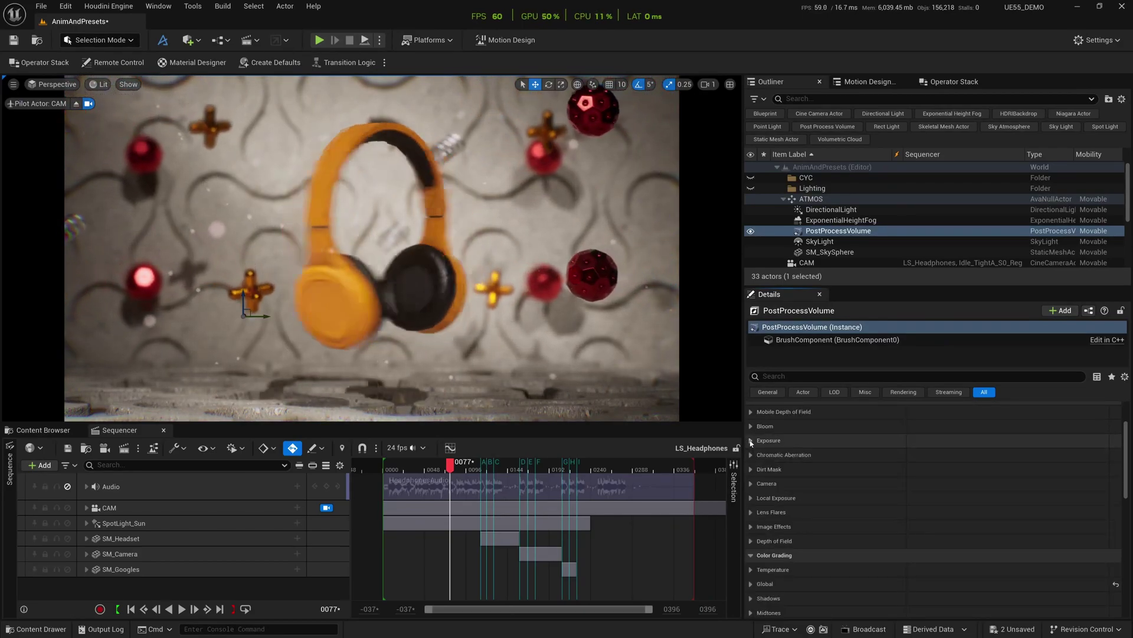
left_click(750, 454)
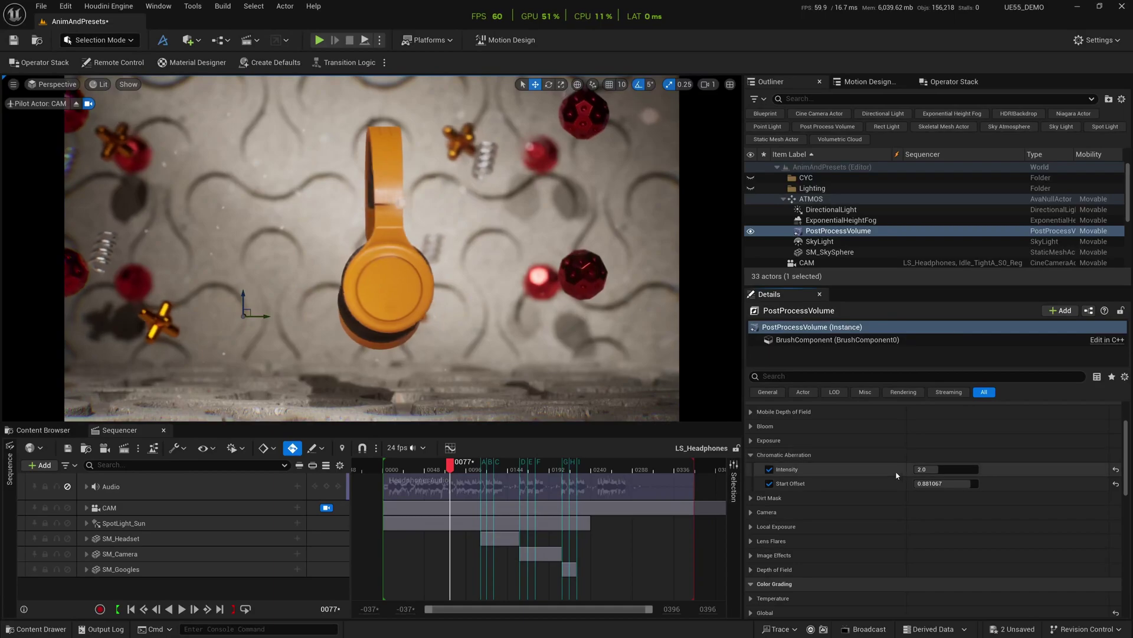
left_click(944, 483)
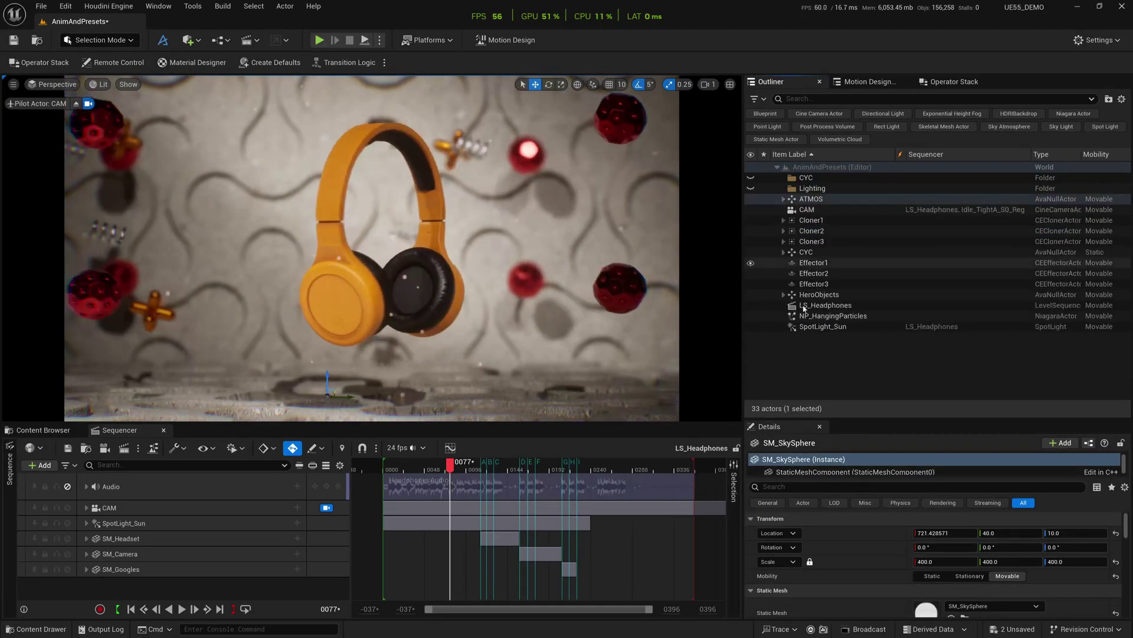
Select SpotLight_Sun and toggle its visibility off and back on.
left_click(822, 326)
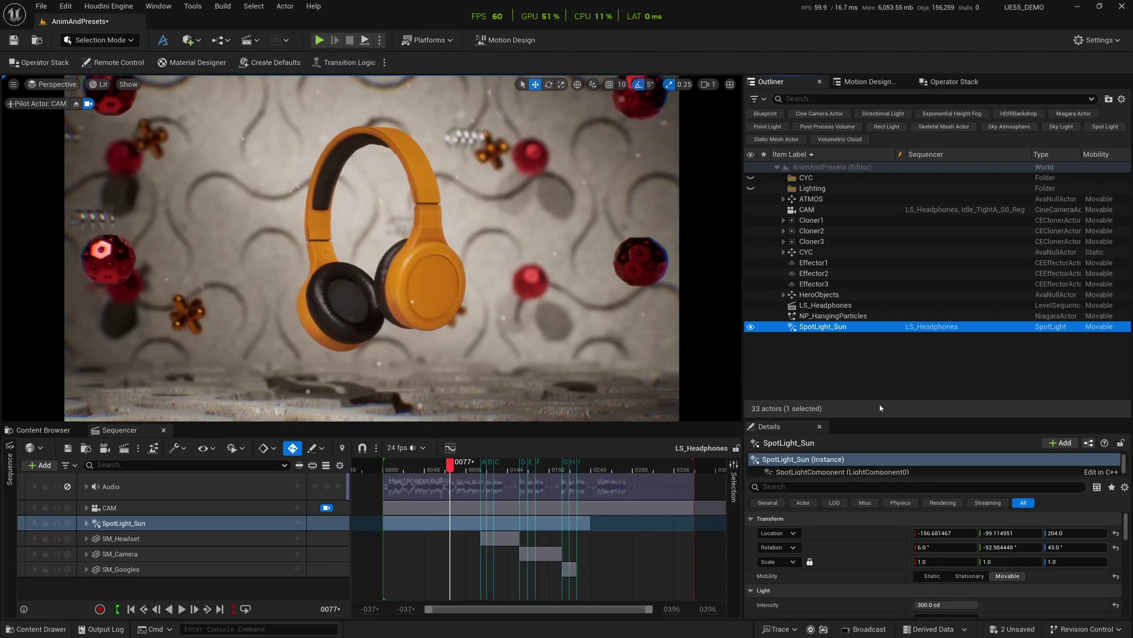
left_click_drag(881, 418, 872, 370)
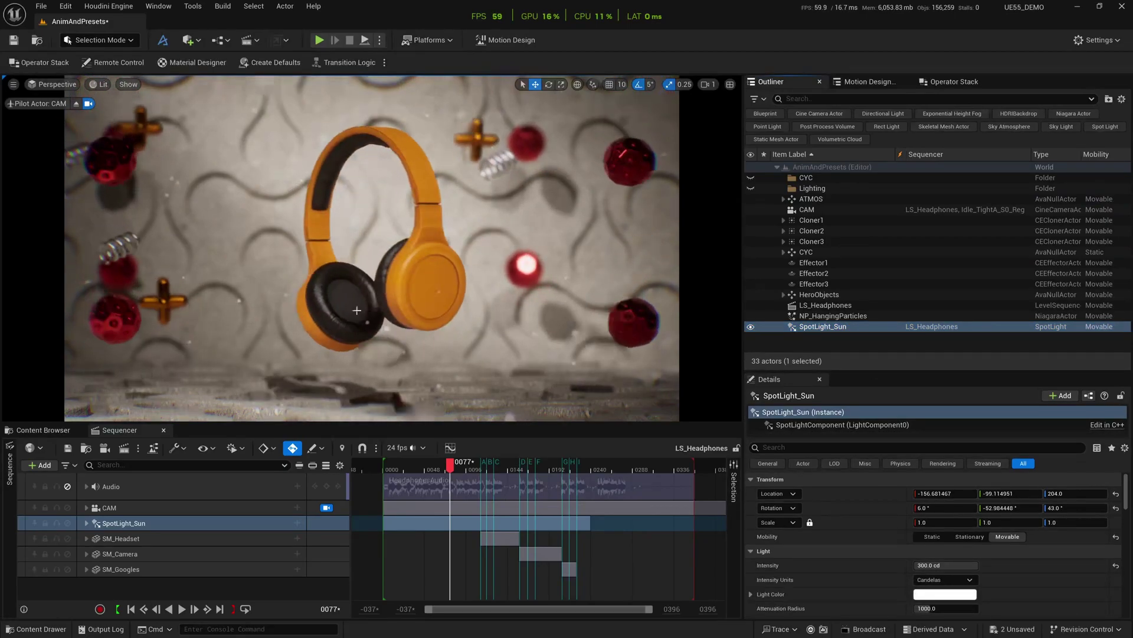
left_click(751, 327)
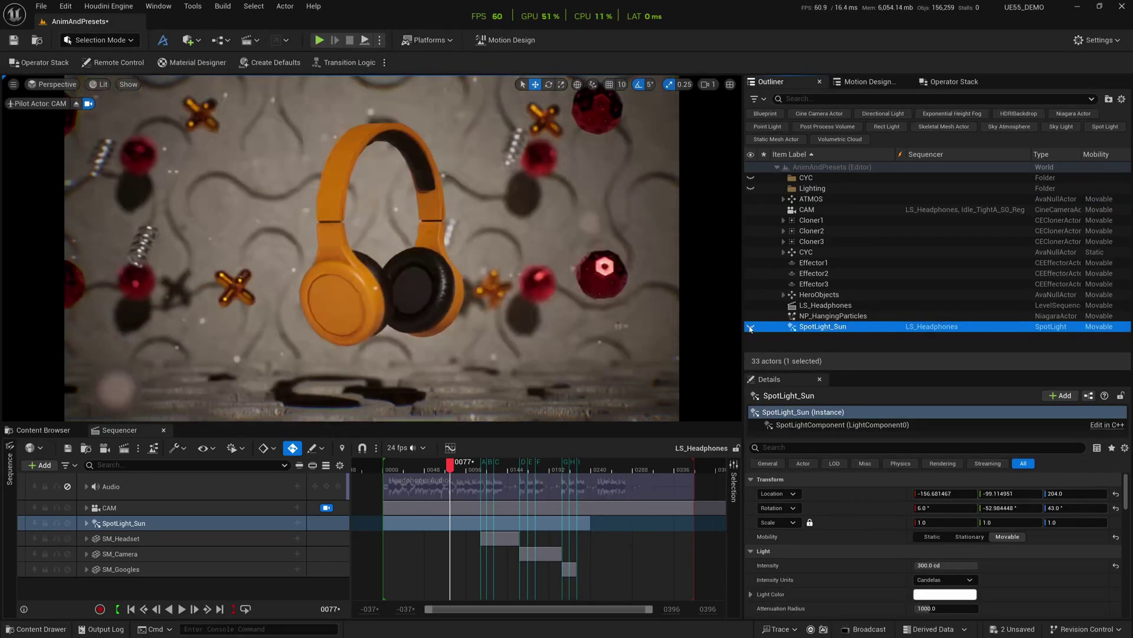
left_click(750, 327)
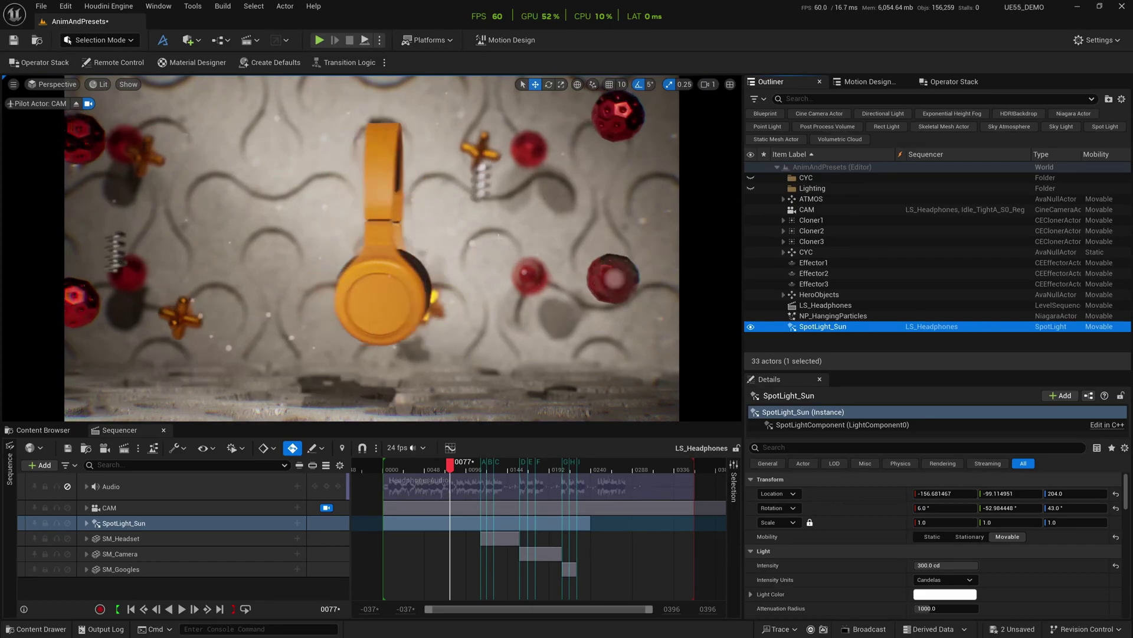
Locate the MI_Gobo light function material and open it for editing.
left_click_drag(872, 372, 872, 252)
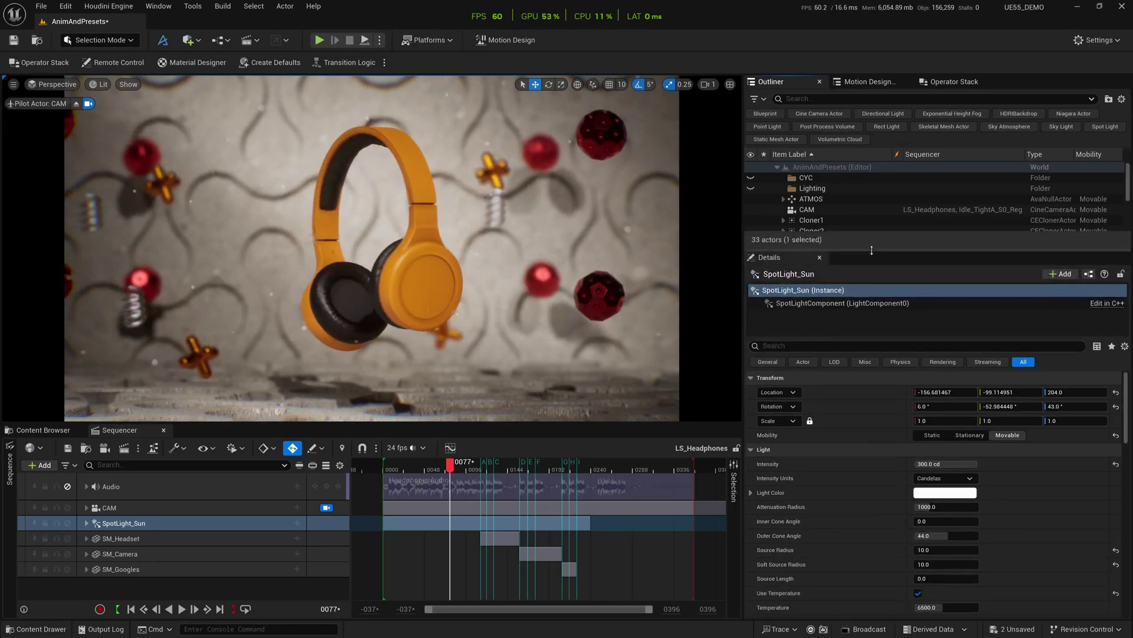
scroll(909, 438, "down", 8)
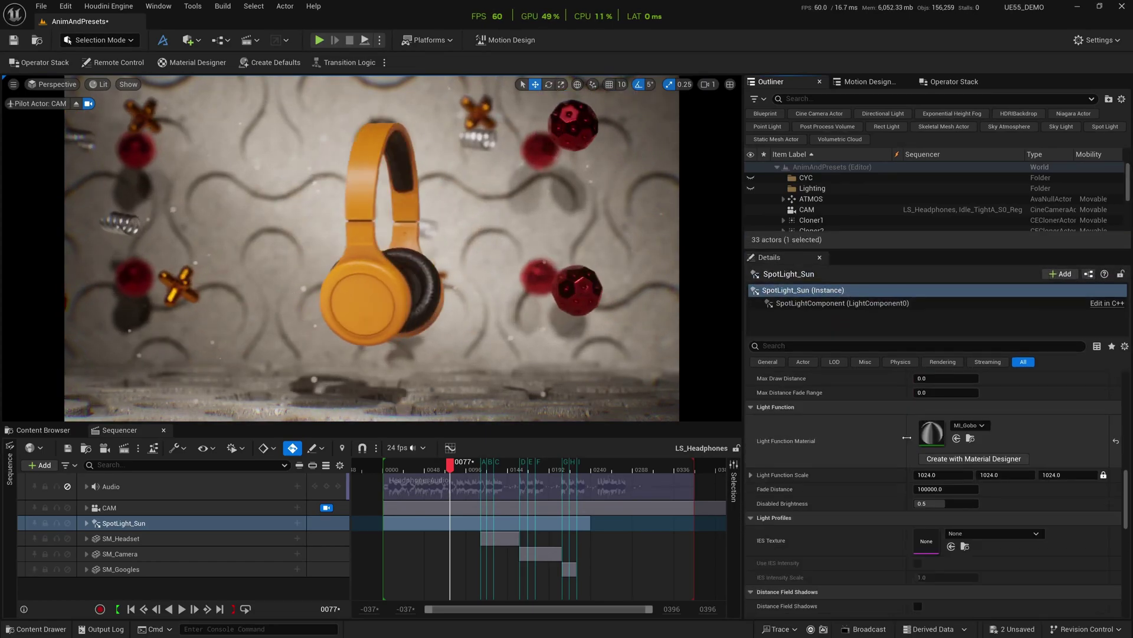
left_click_drag(910, 438, 864, 438)
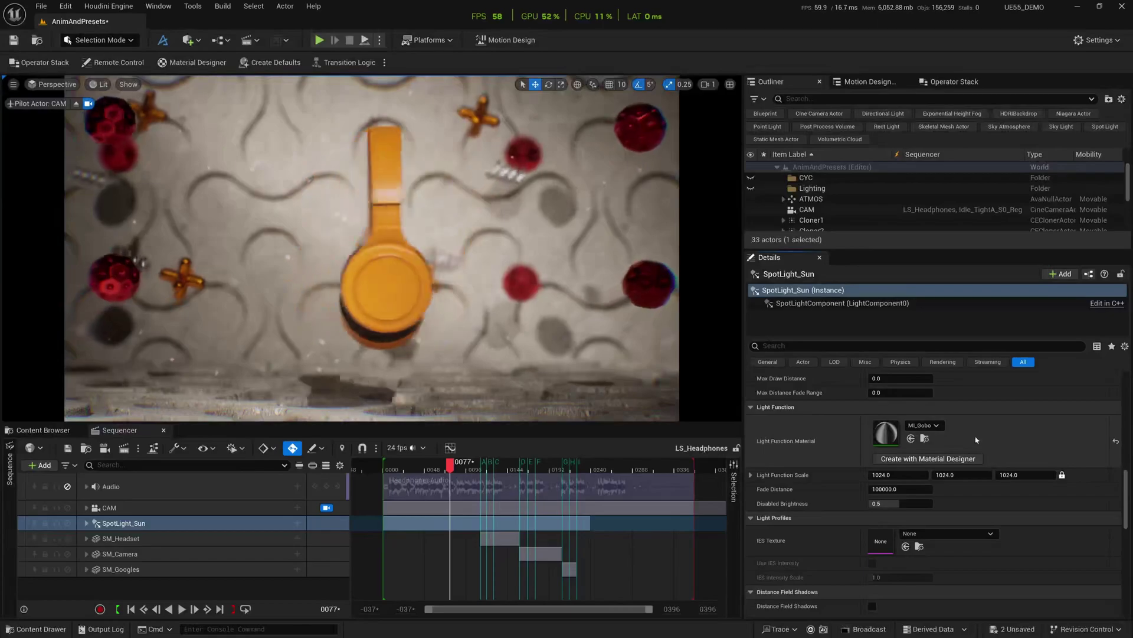
left_click(925, 438)
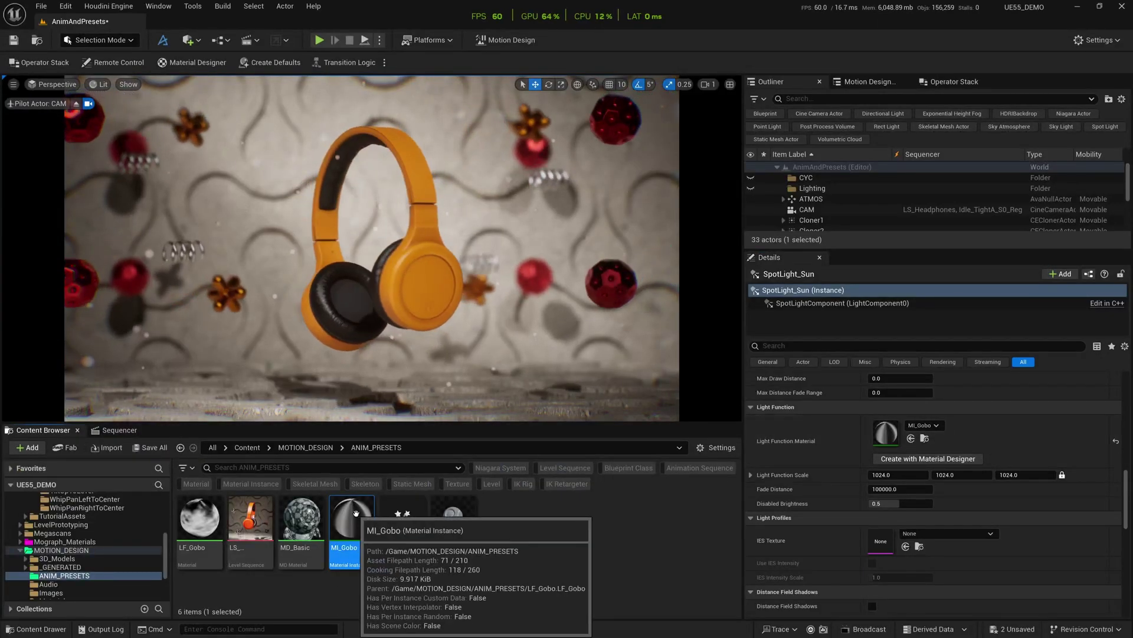
double_click(342, 536)
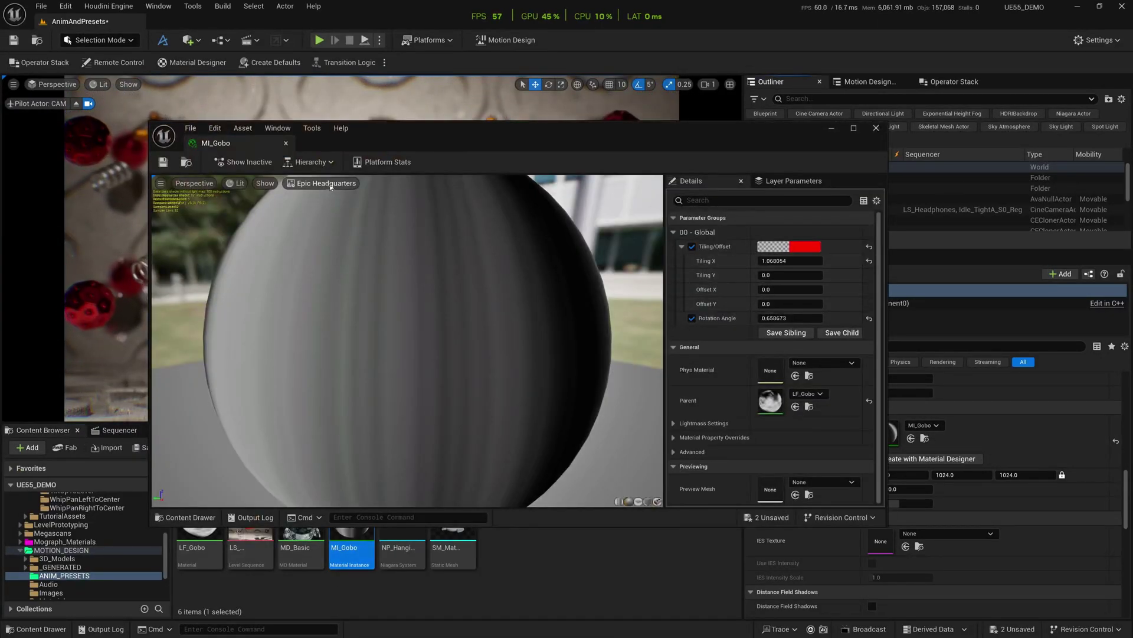
In the LF_Gobo graph, inspect the Texture Sample node and keep T_Noise01 as its texture.
left_click(307, 193)
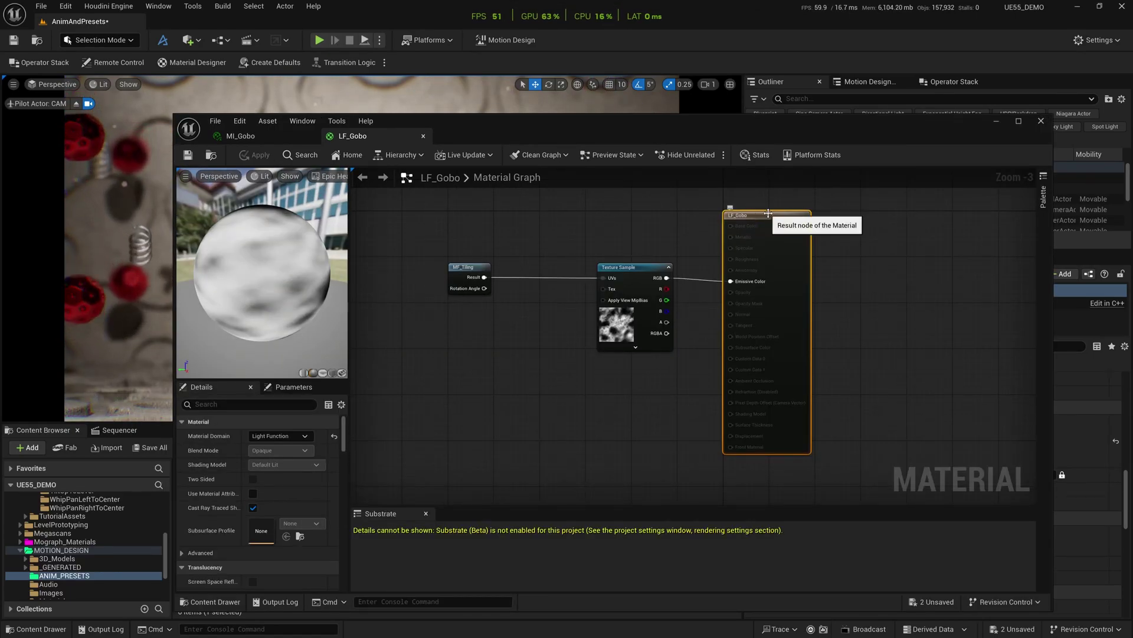
left_click(468, 268)
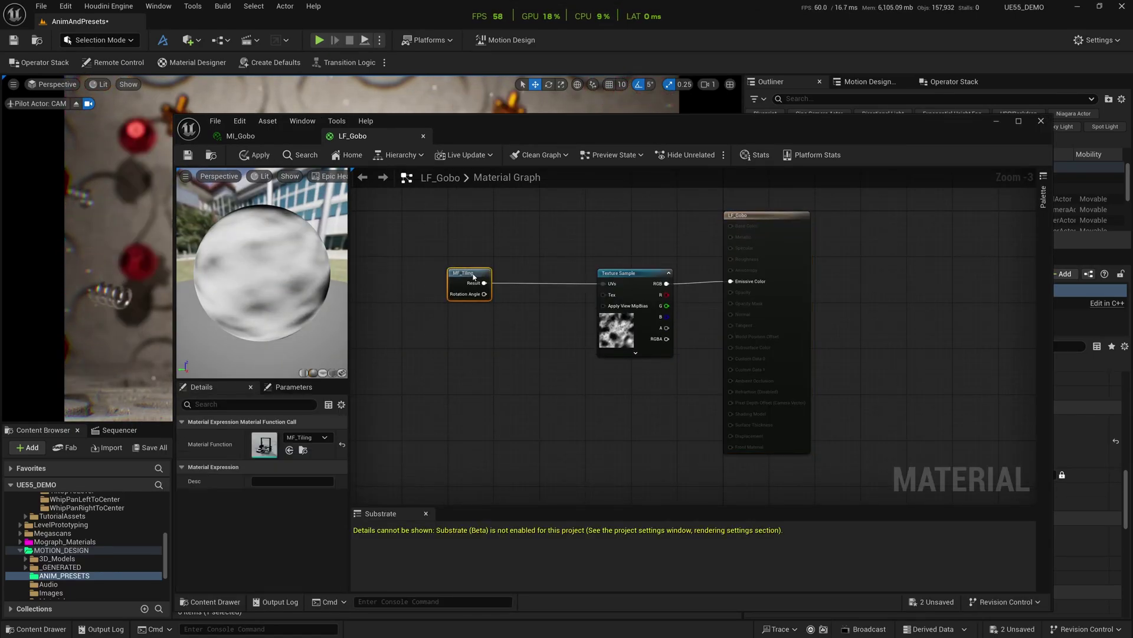
left_click(637, 273)
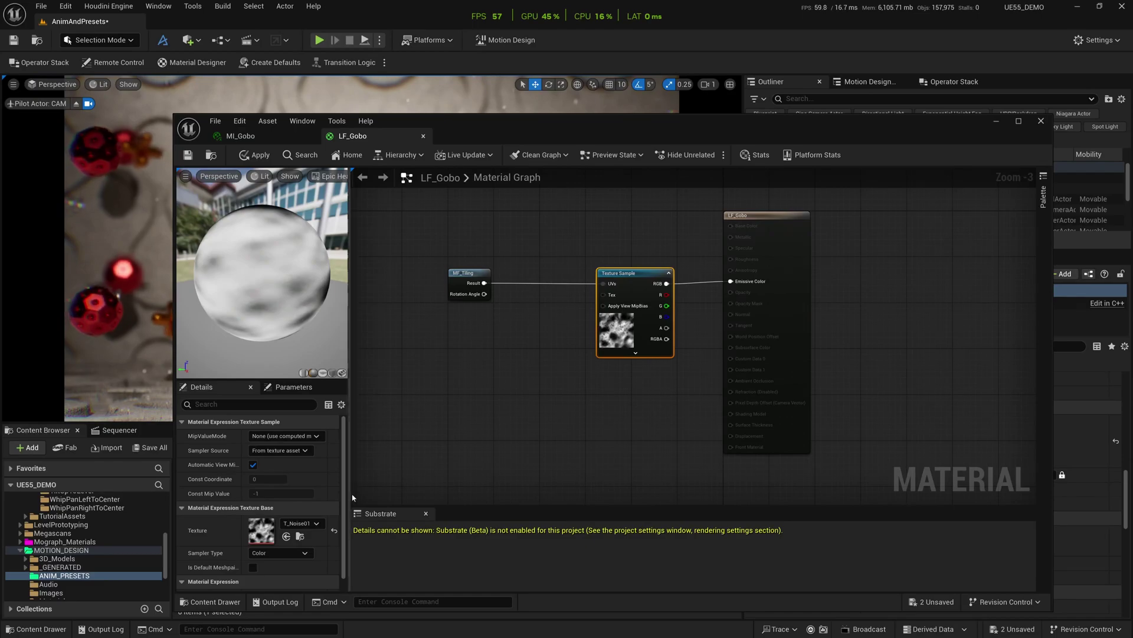
left_click_drag(351, 464, 486, 464)
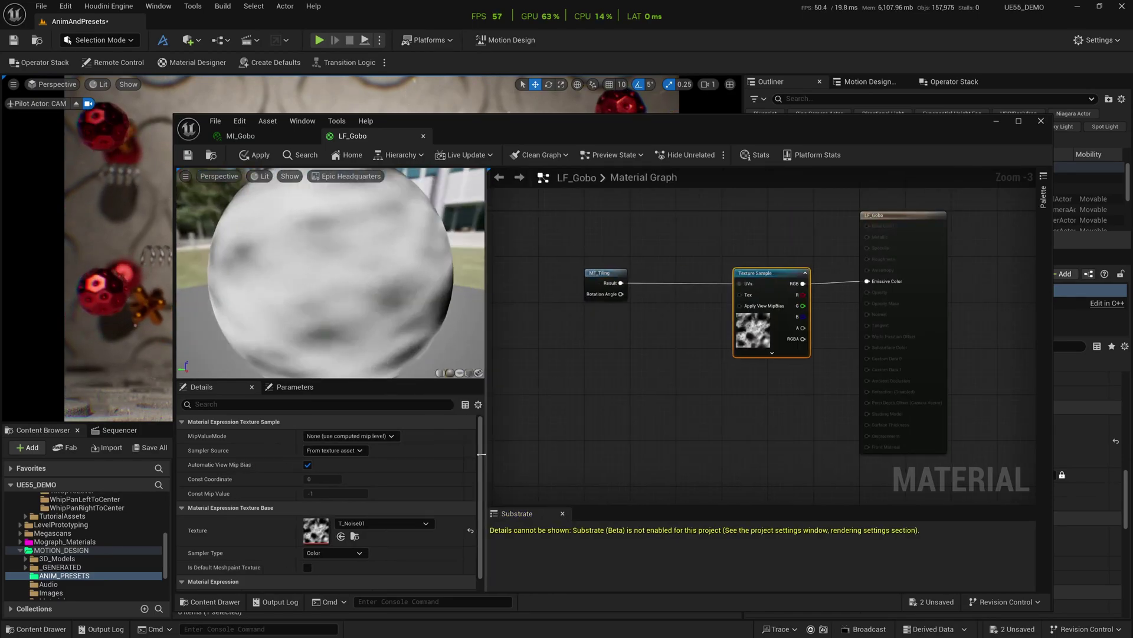
left_click(382, 523)
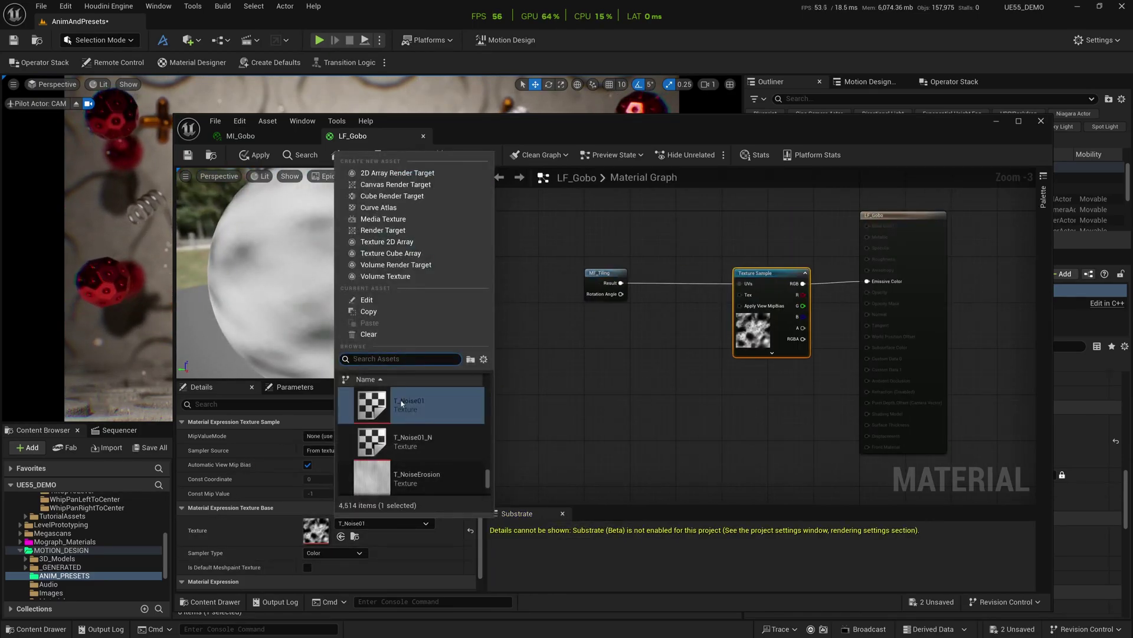
type("noise")
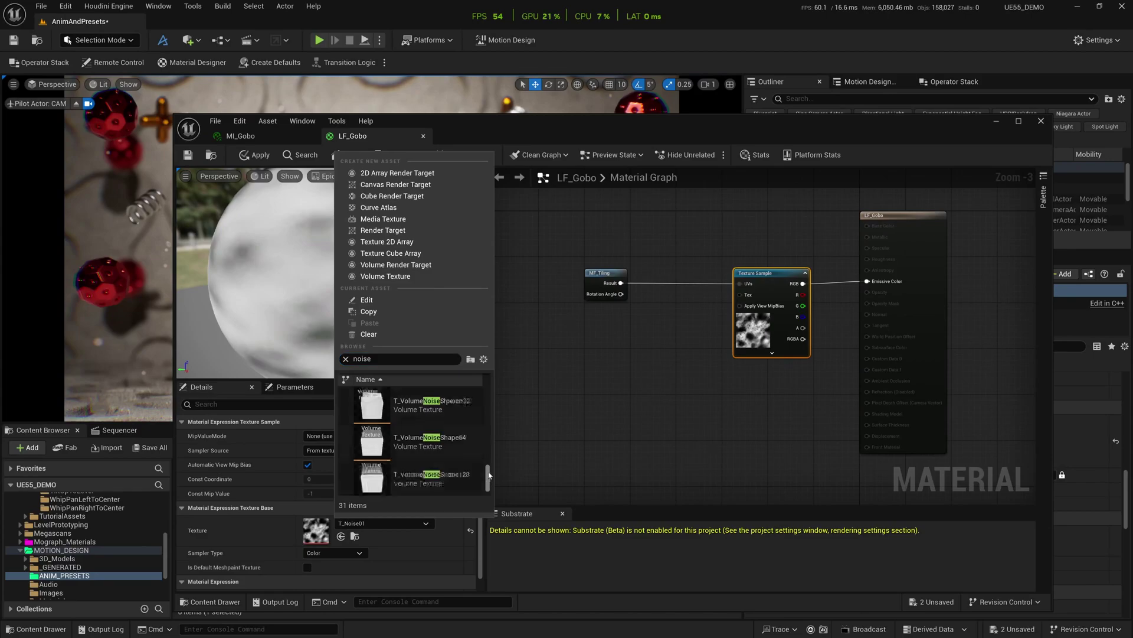
left_click(341, 530)
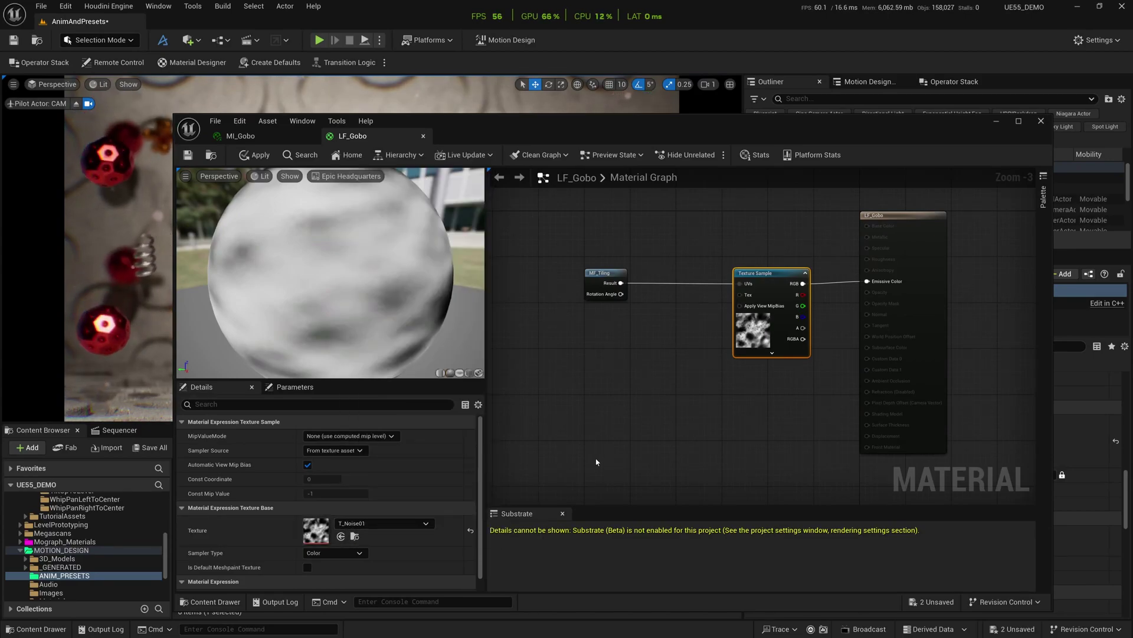
left_click_drag(415, 307, 366, 266)
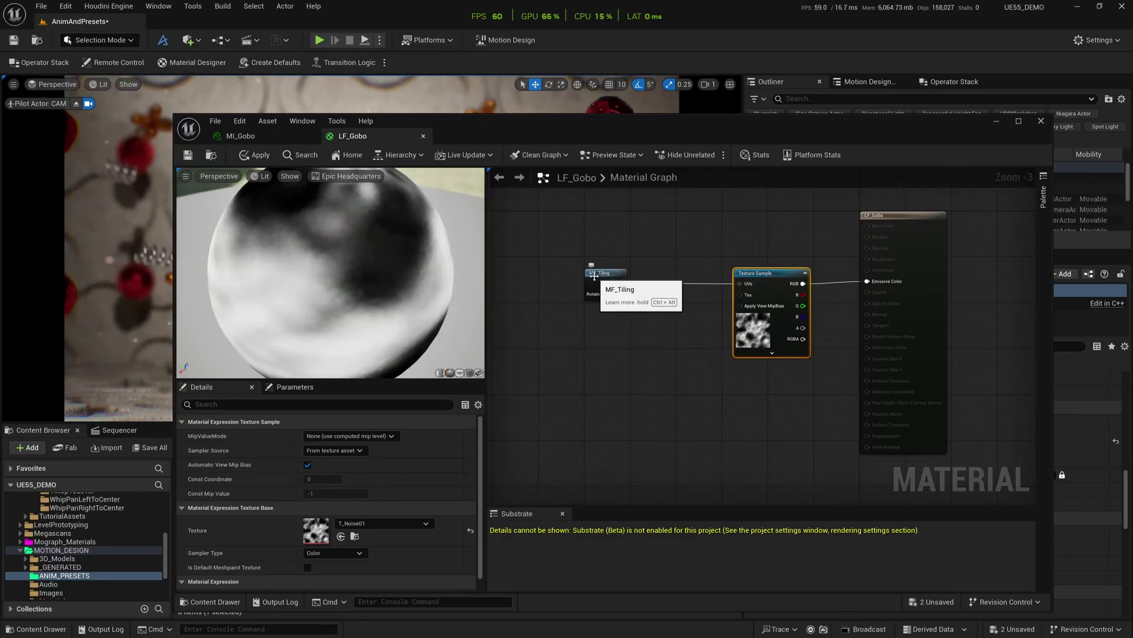
Add an MF_Tiling node to the LF_Gobo graph.
right_click(562, 335)
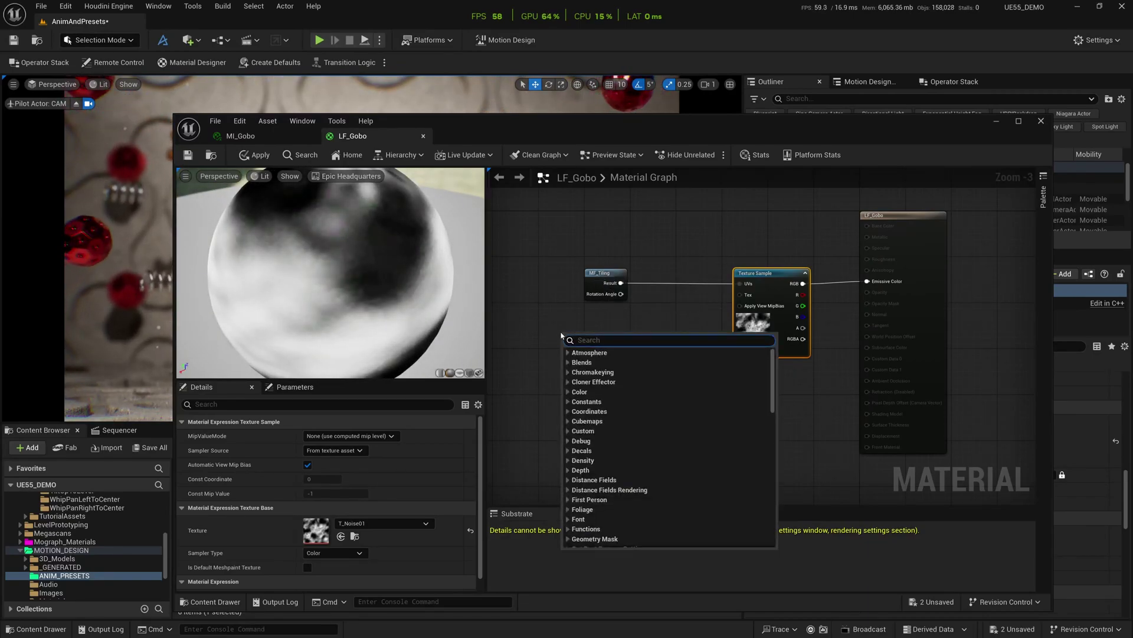
type("tiling")
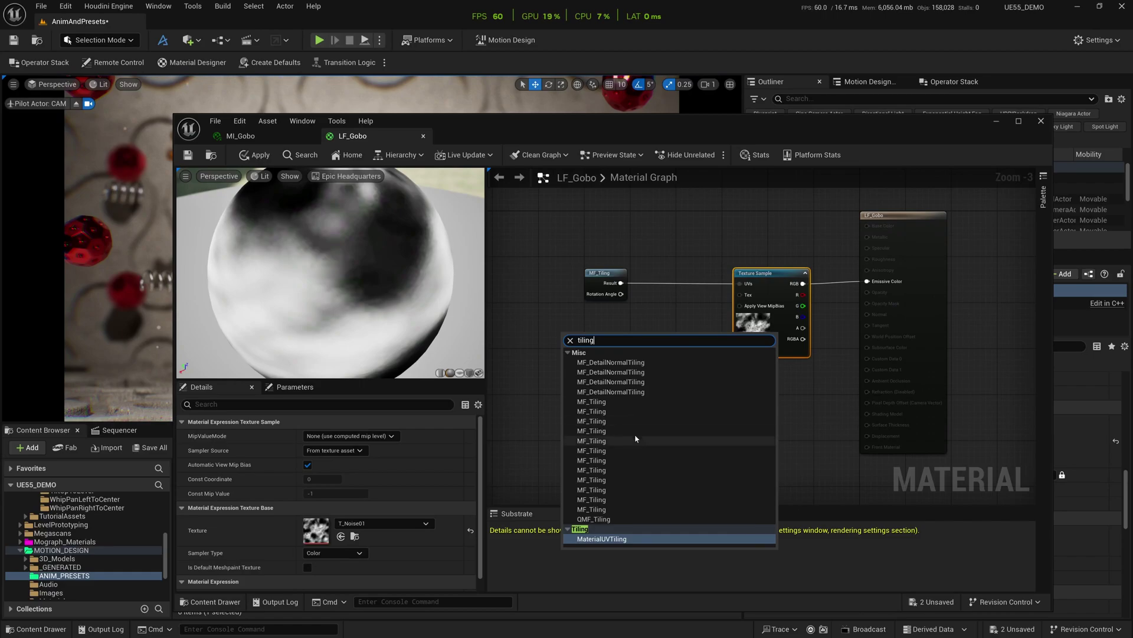
left_click(632, 440)
left_click_drag(579, 335, 568, 335)
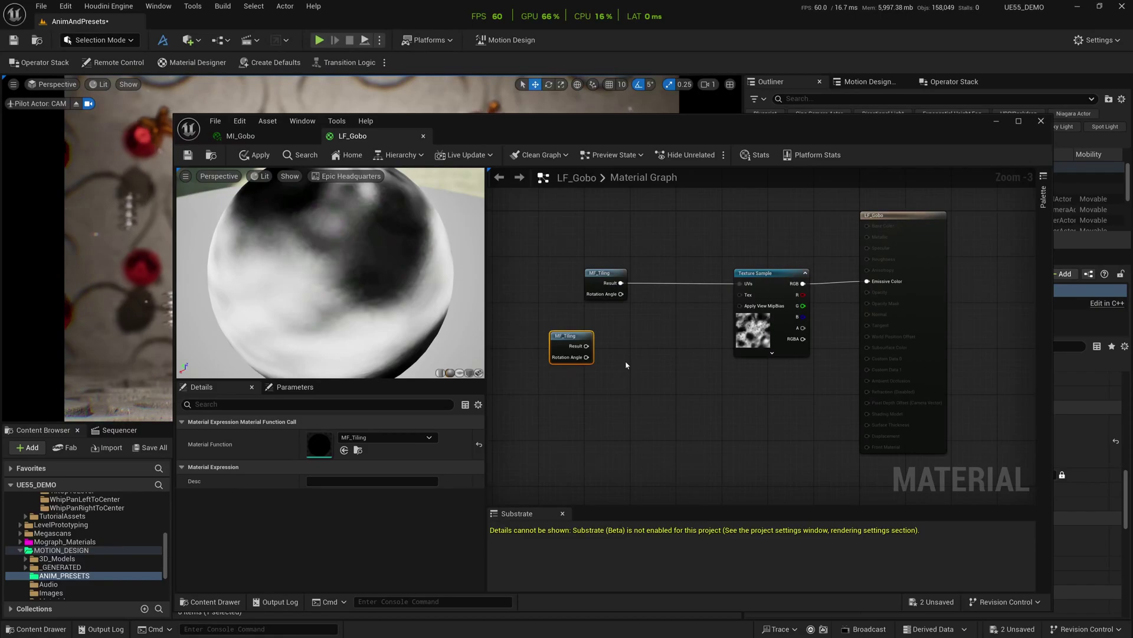
Raise MI_Gobo's Rotation Angle to about 0.702 and return to the level editor.
left_click(245, 136)
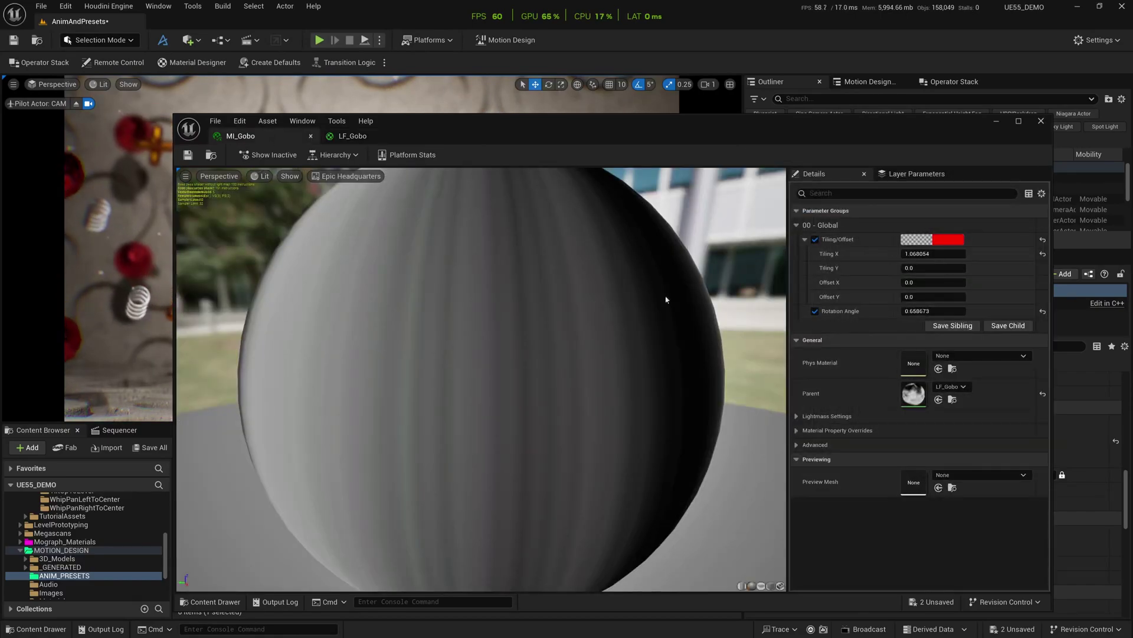
left_click(815, 239)
left_click(815, 239)
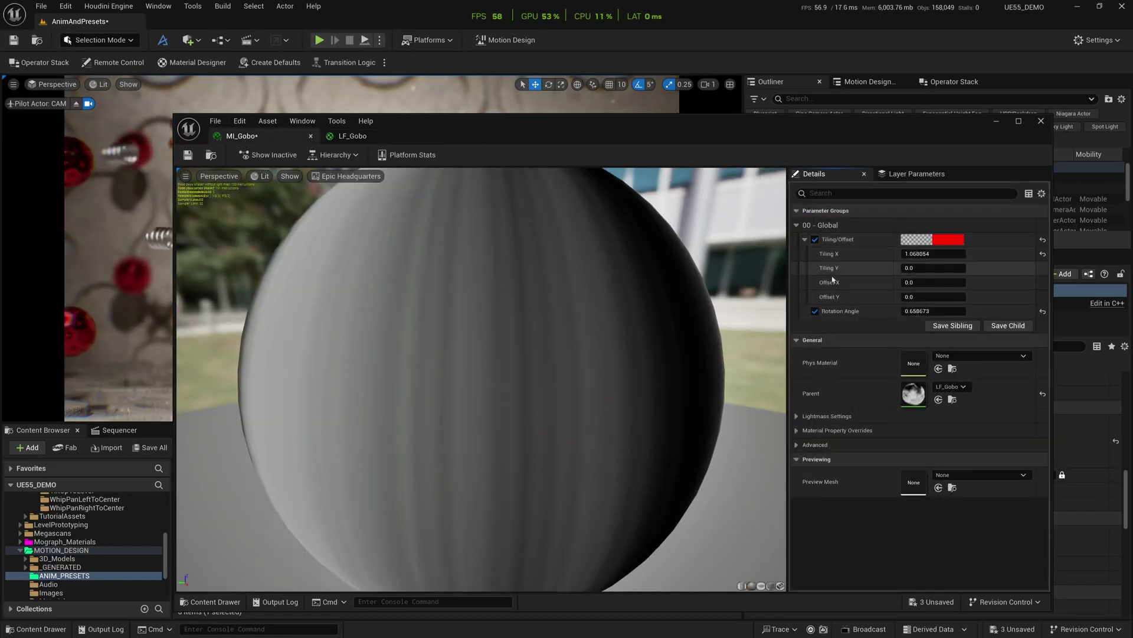
left_click_drag(709, 121, 640, 397)
left_click_drag(864, 585, 892, 585)
left_click(550, 335)
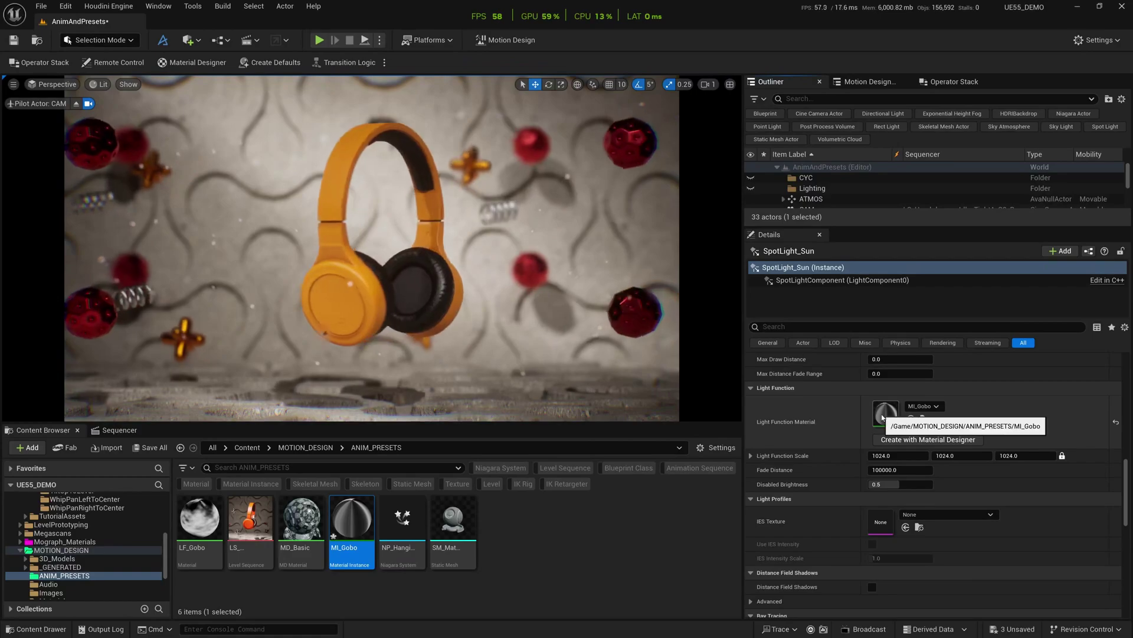
Expand the Outliner to list every scene actor and show the headphones sequence tracks.
scroll(826, 423, "up", 10)
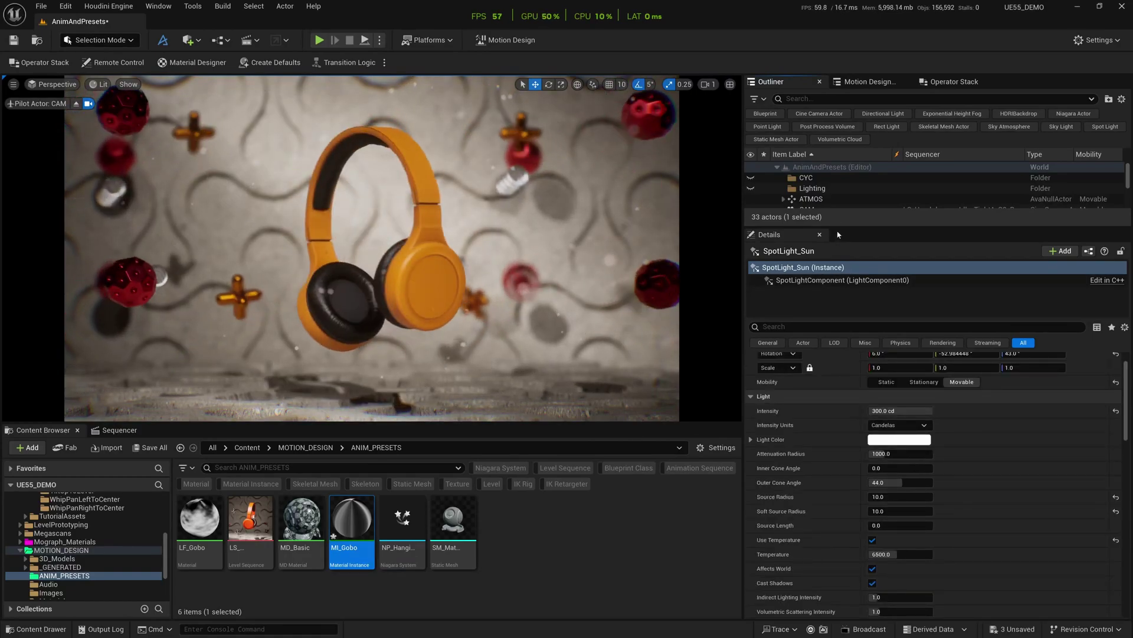
left_click_drag(836, 227, 821, 383)
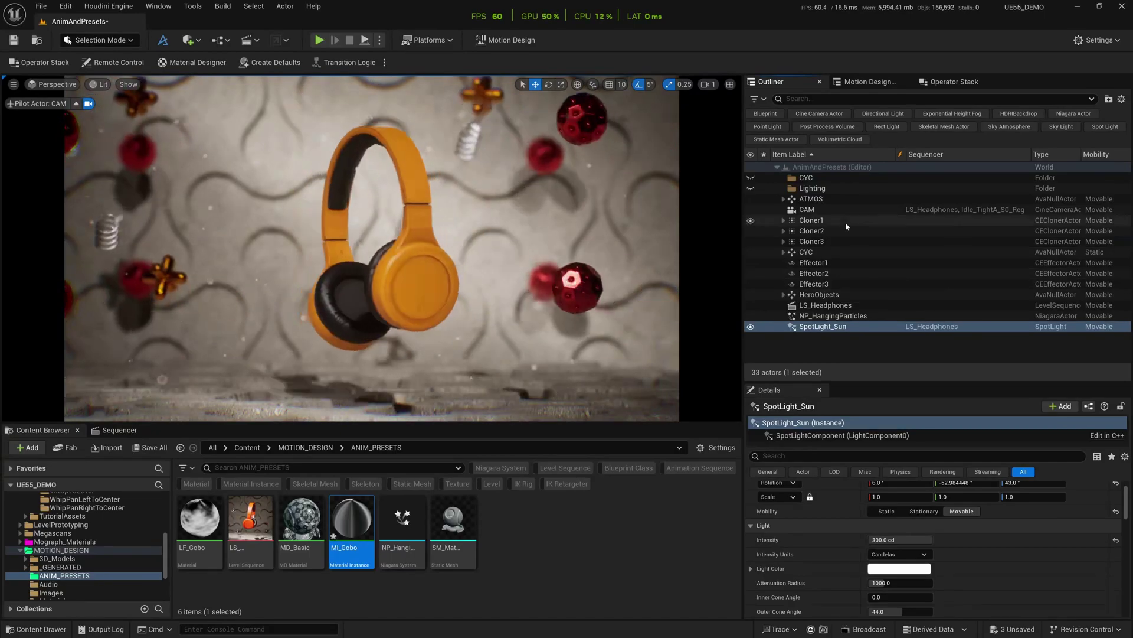
left_click(118, 430)
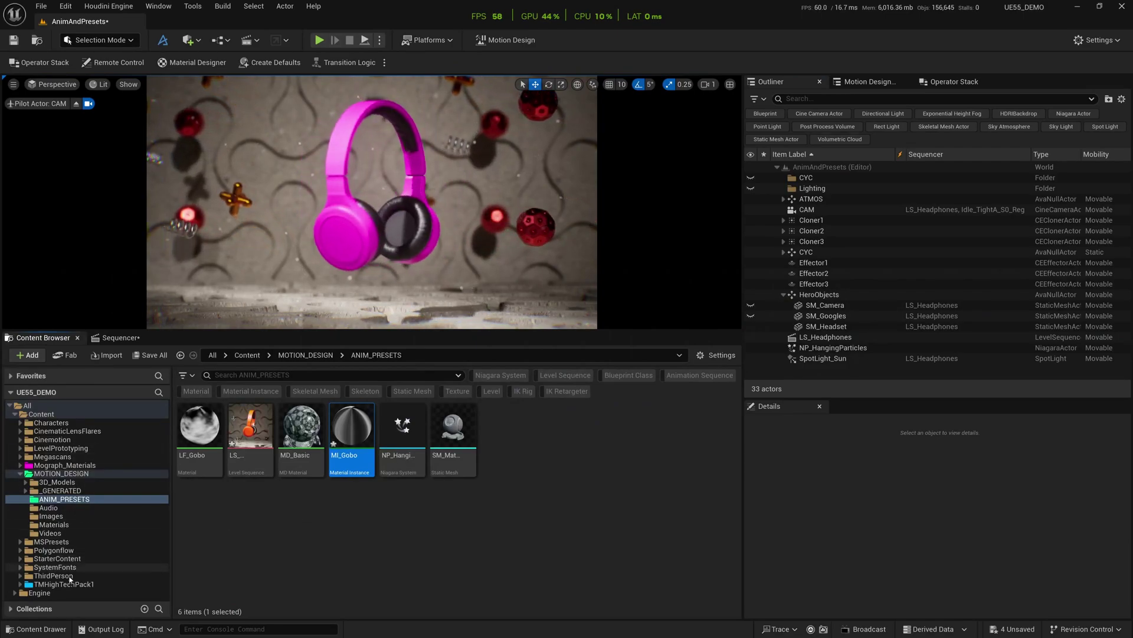
Place SM_Chair from StarterContent > Props behind the headphones and set its scale to 0.5.
left_click(124, 559)
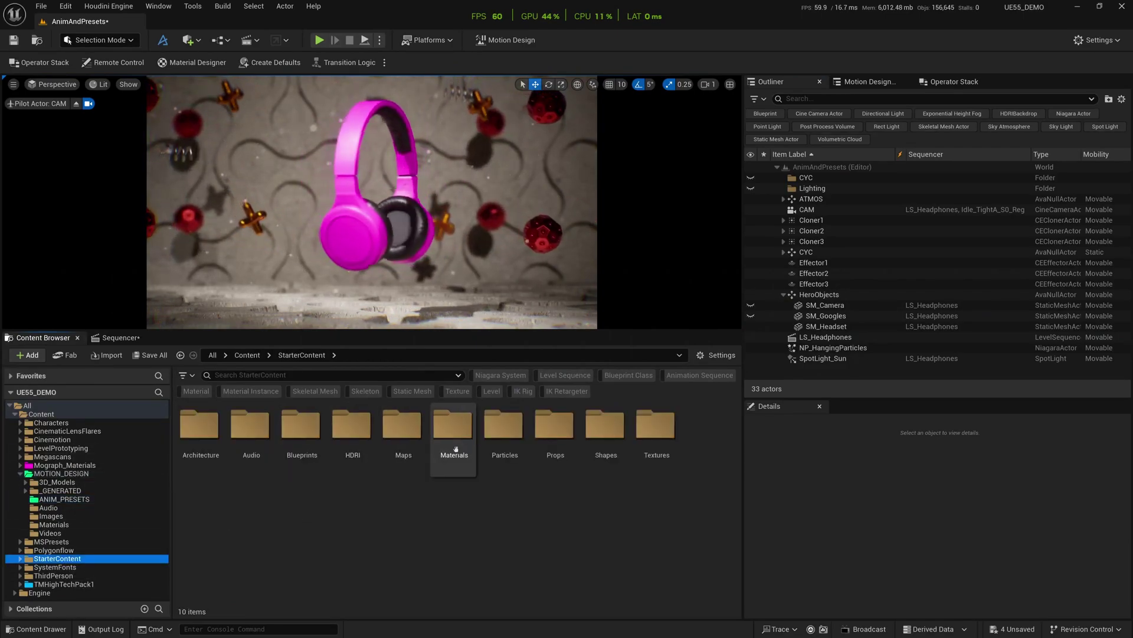
double_click(549, 425)
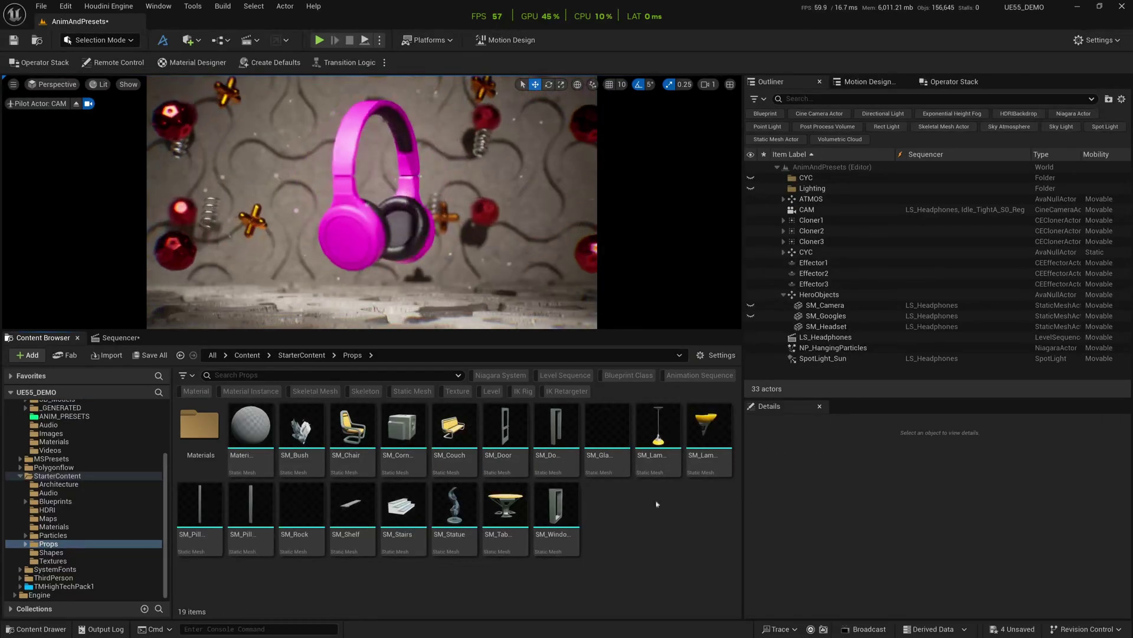
left_click_drag(352, 425, 437, 309)
left_click(900, 544)
type("0.5")
key("Return")
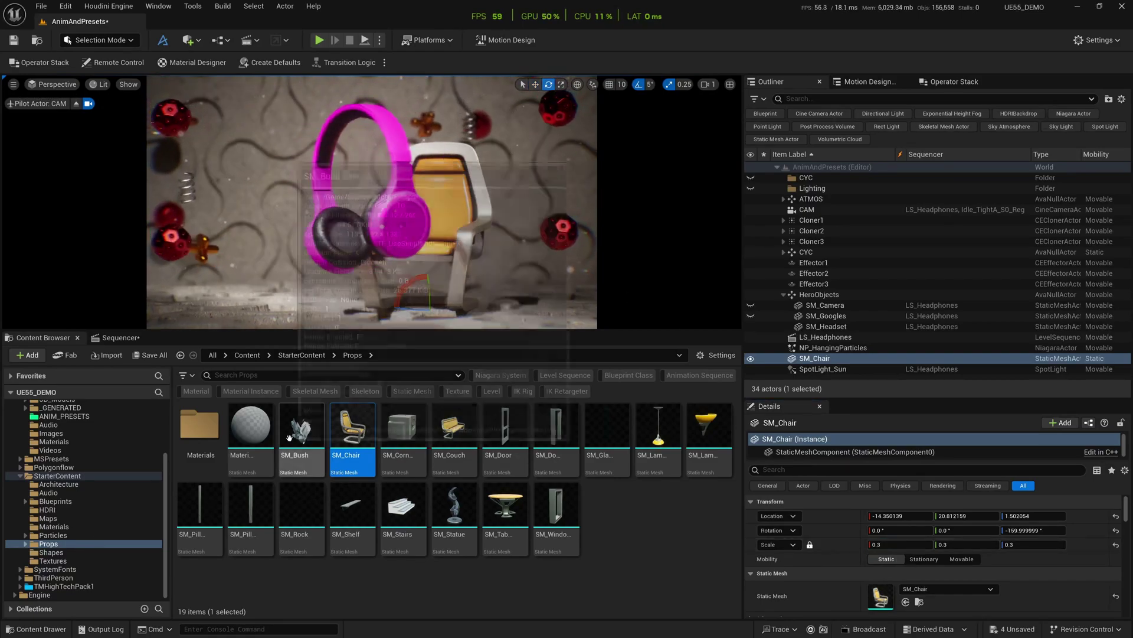
scroll(85, 435, "up", 5)
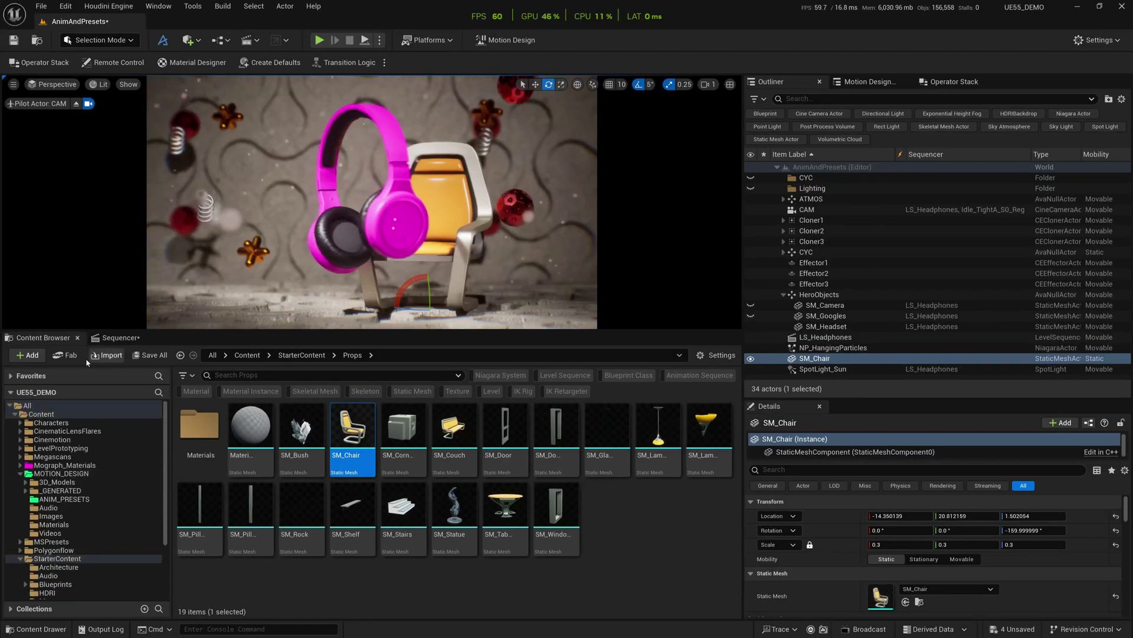
Drag SM_Chair from the Outliner into the LS_Headphones sequence as a new track.
left_click(117, 341)
left_click(818, 359)
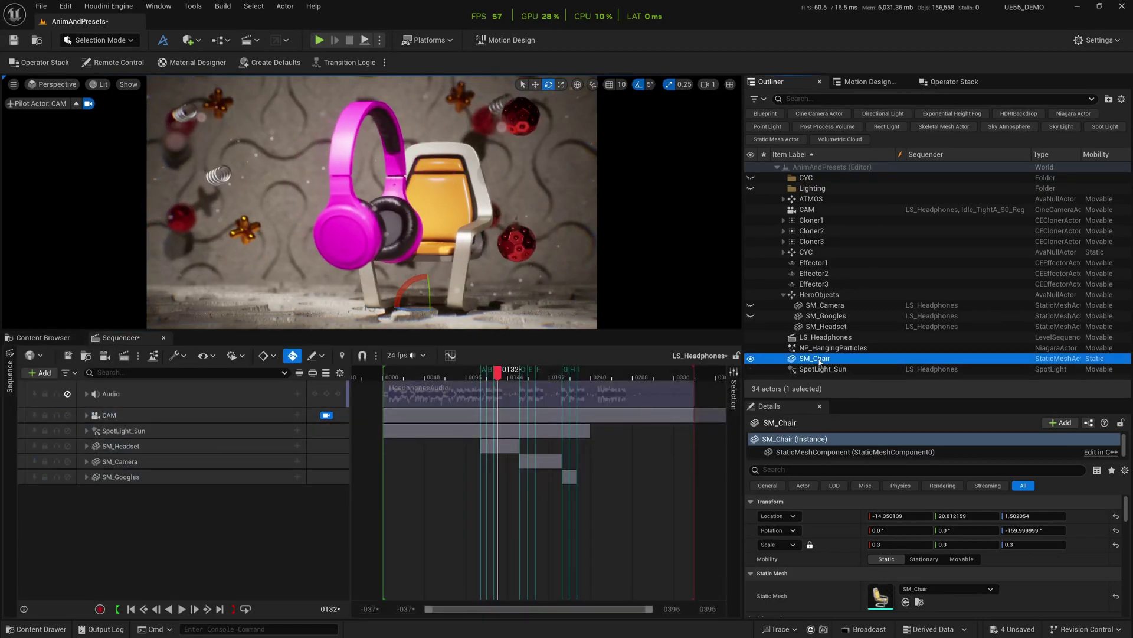
left_click_drag(801, 363, 473, 438)
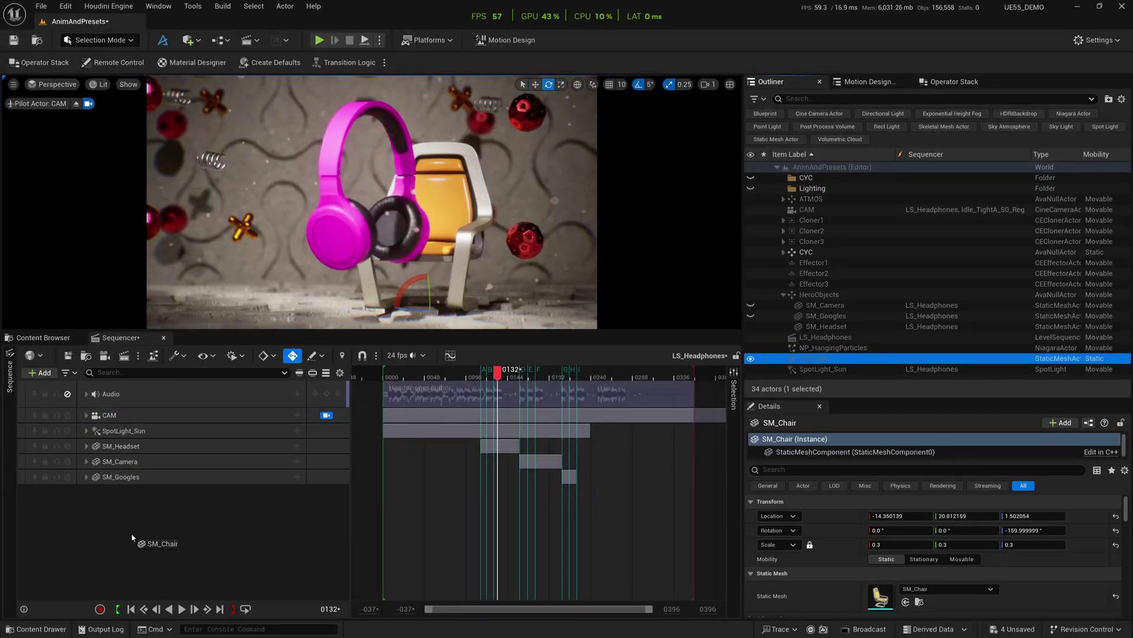
left_click_drag(133, 538, 147, 525)
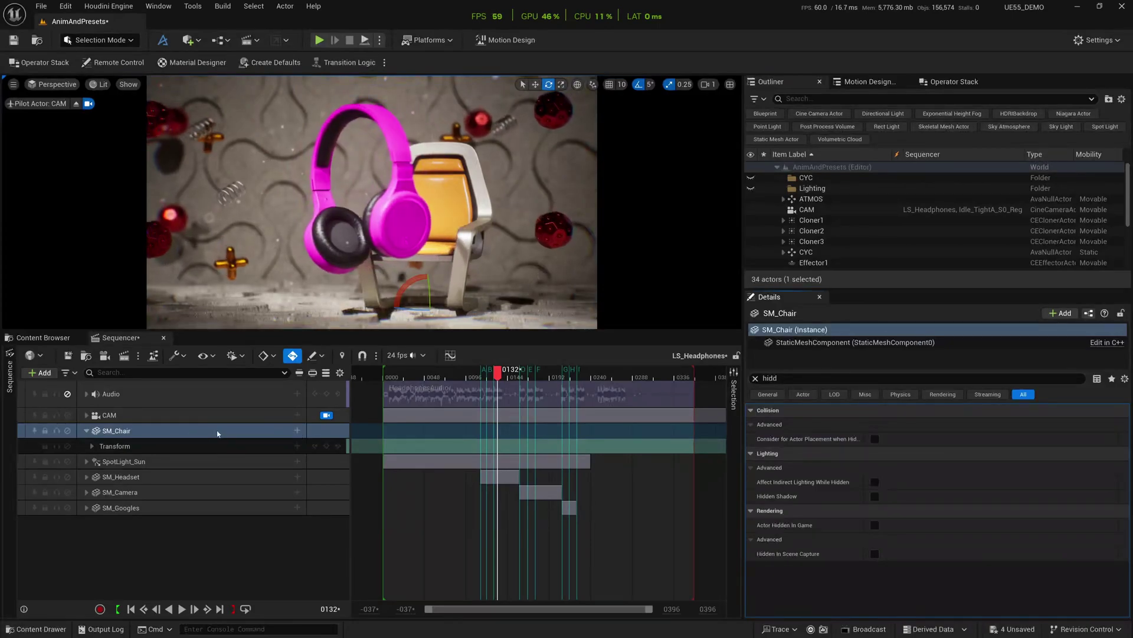
Add the chair's StaticMeshComponent0 track with a Hidden in Game visibility property.
left_click(297, 432)
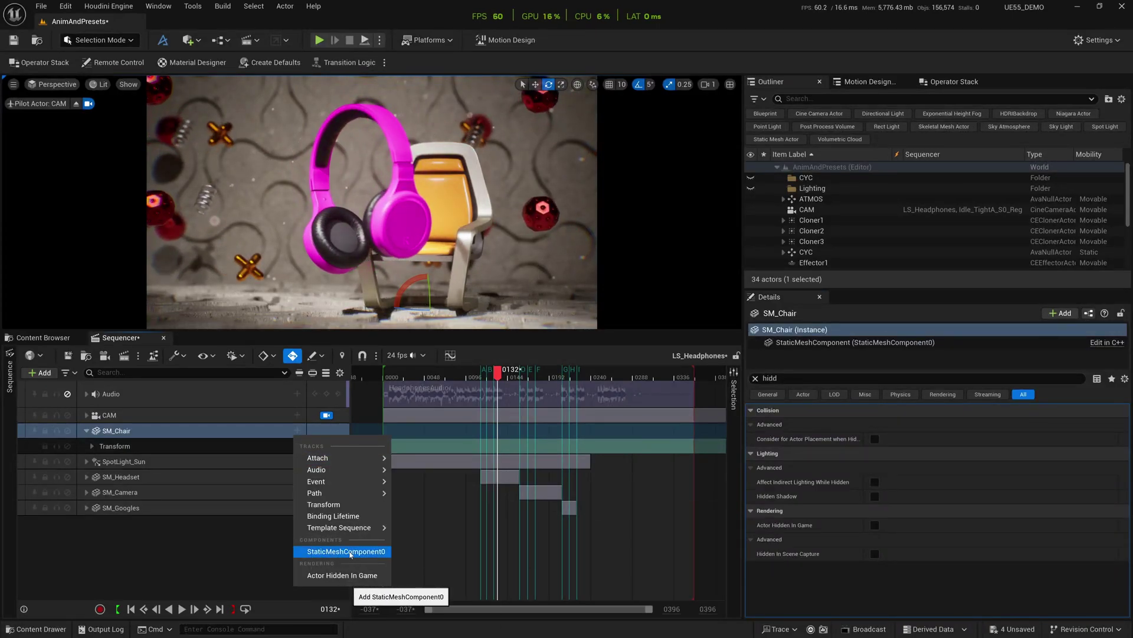
left_click(342, 553)
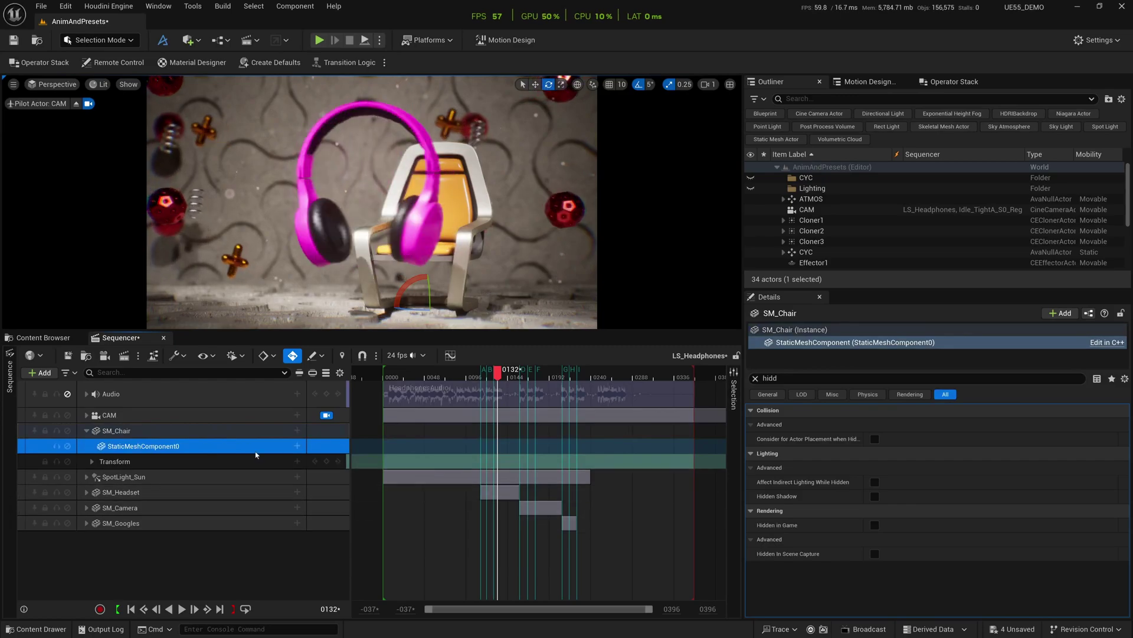
left_click(298, 447)
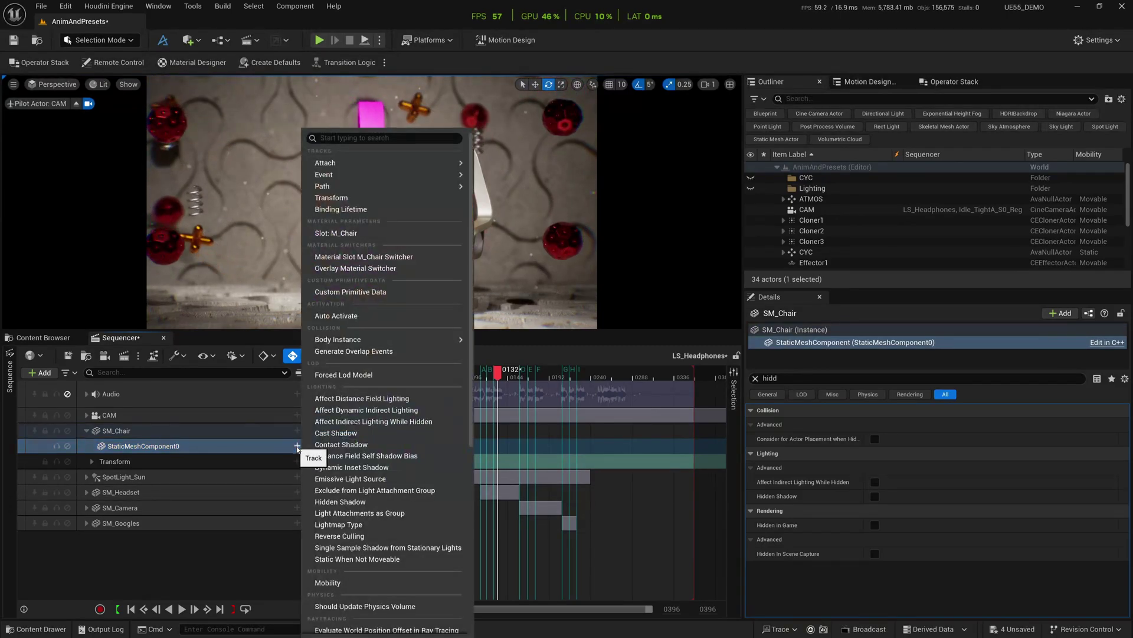
scroll(388, 441, "down", 5)
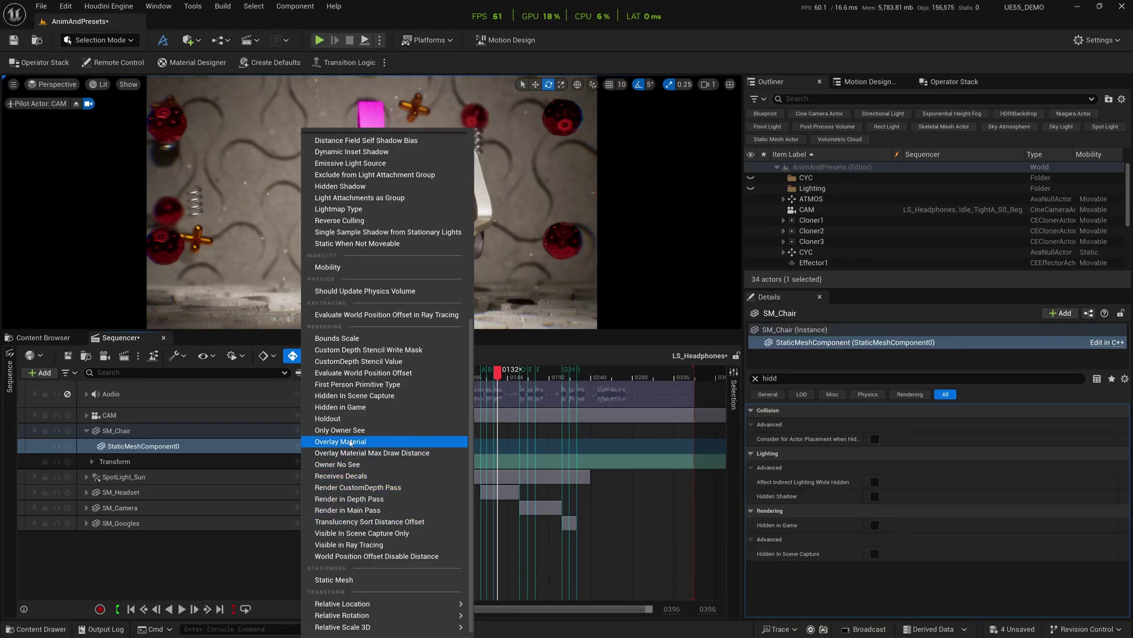
left_click(340, 407)
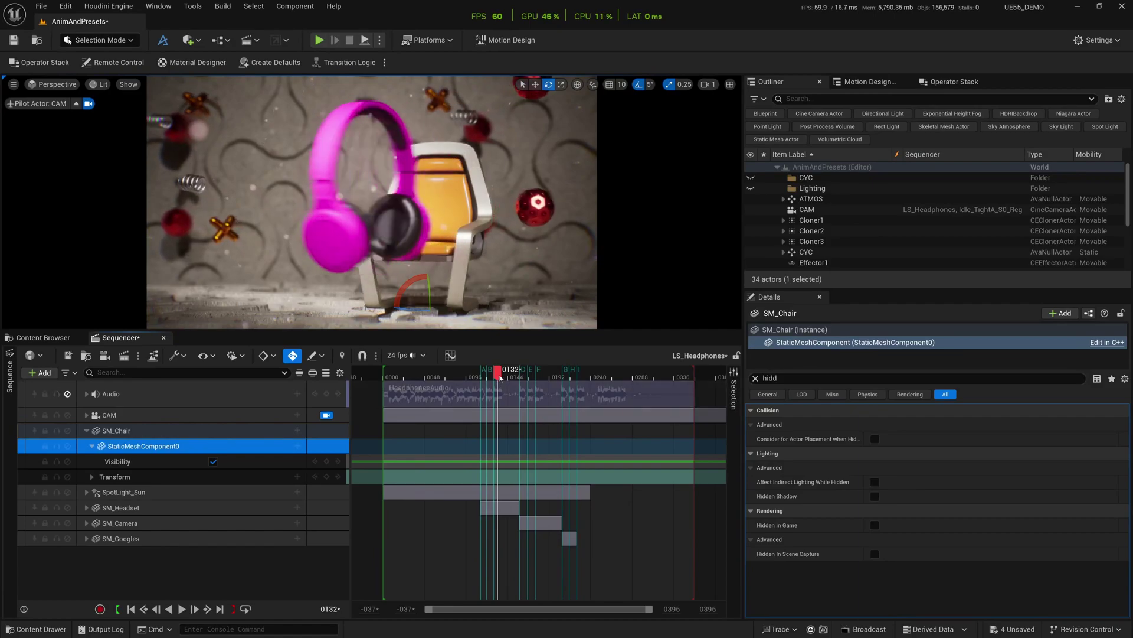
Key the chair's visibility at frames 35 and 46 so it hides afterwards.
left_click(411, 387)
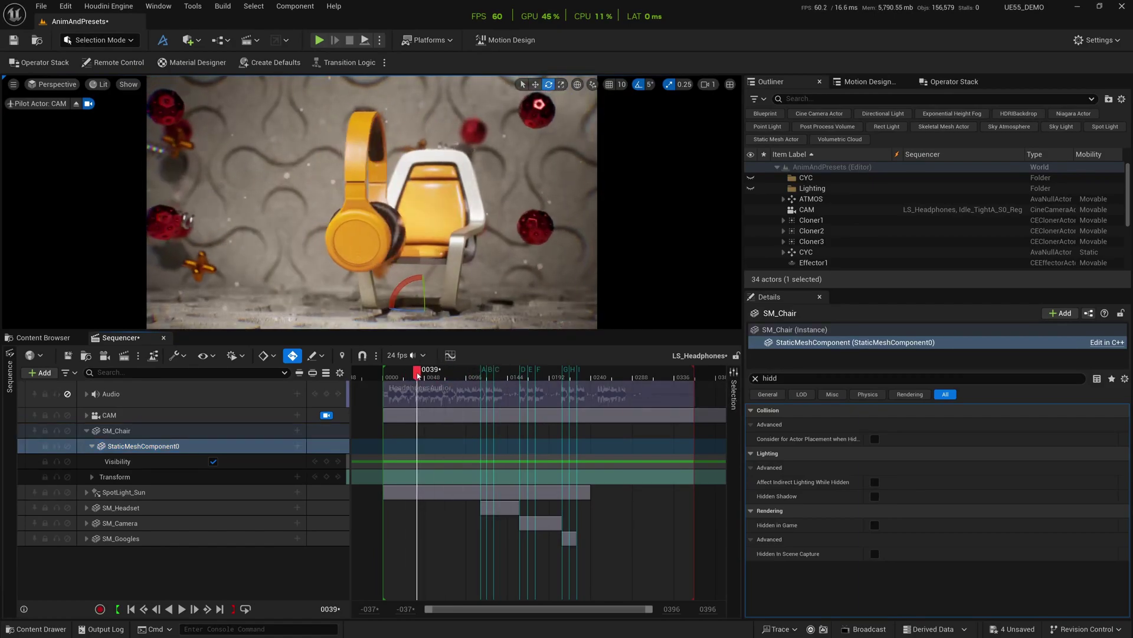
left_click_drag(412, 387, 413, 387)
left_click(326, 461)
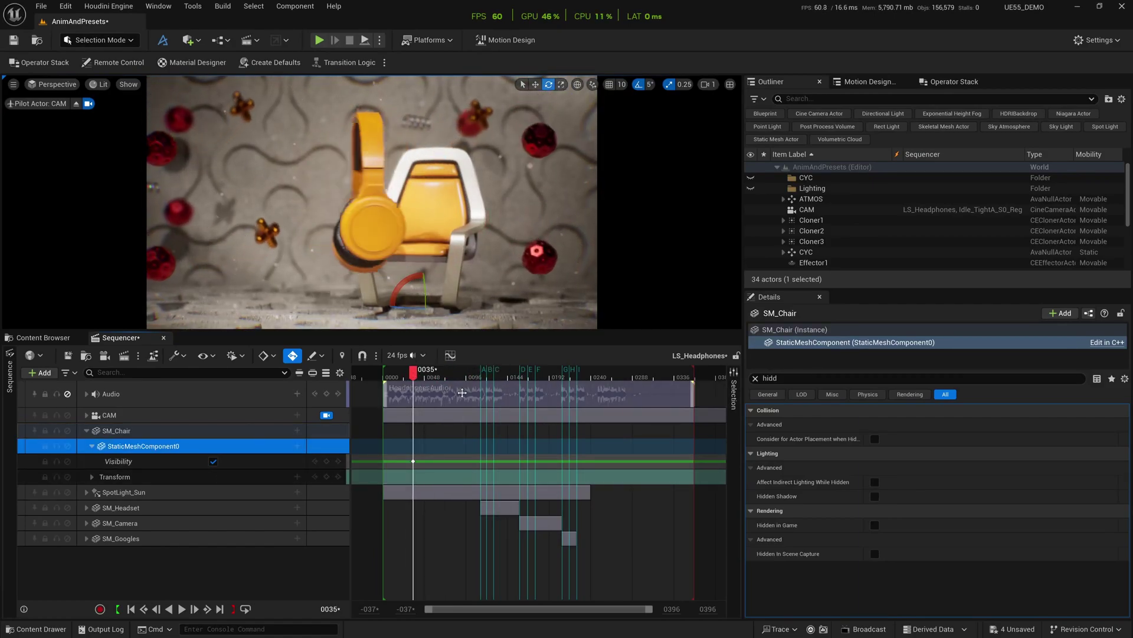
left_click_drag(415, 378, 423, 378)
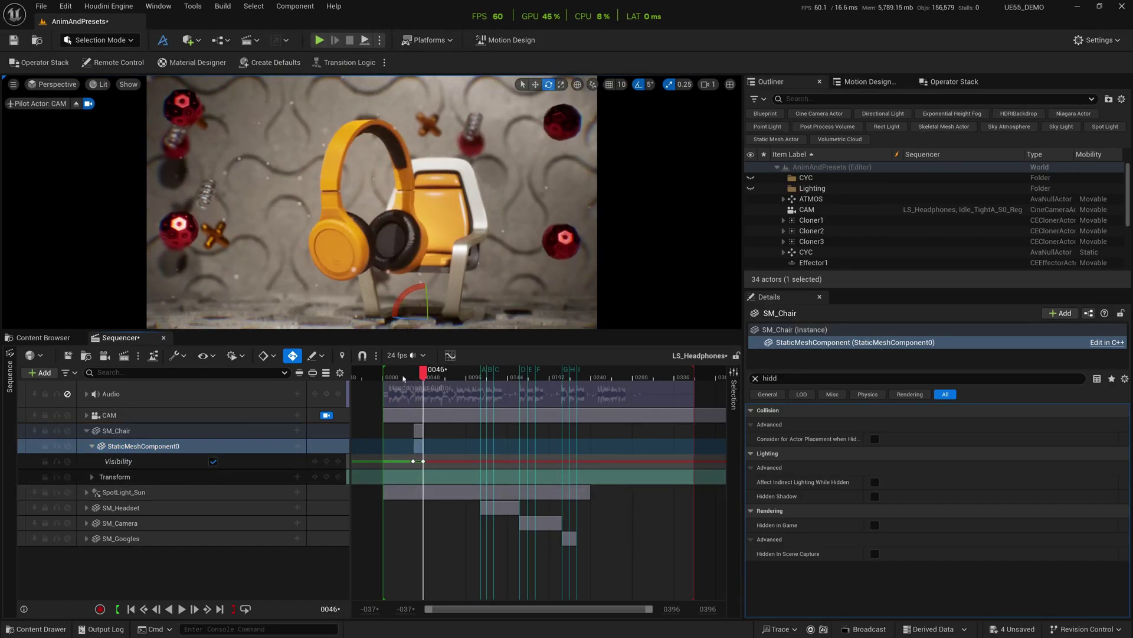
left_click_drag(424, 374, 407, 410)
left_click(209, 431)
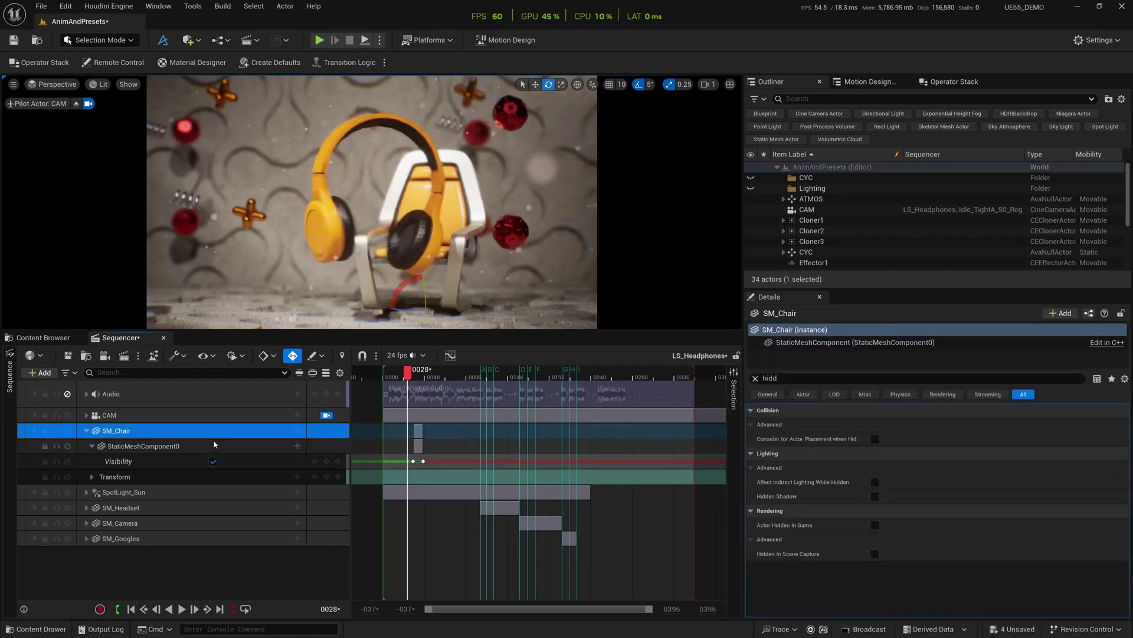
Delete the SM_Chair track, scrub back to frame 52, and make the viewport taller above the Sequencer.
key("Delete")
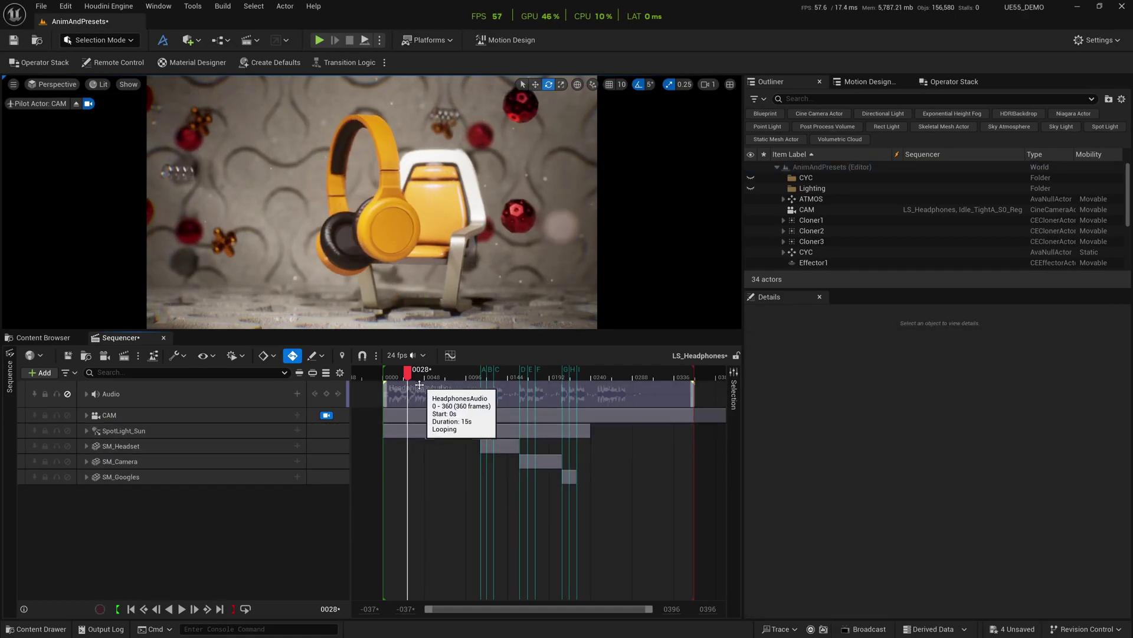
left_click(436, 381)
left_click_drag(435, 382, 428, 389)
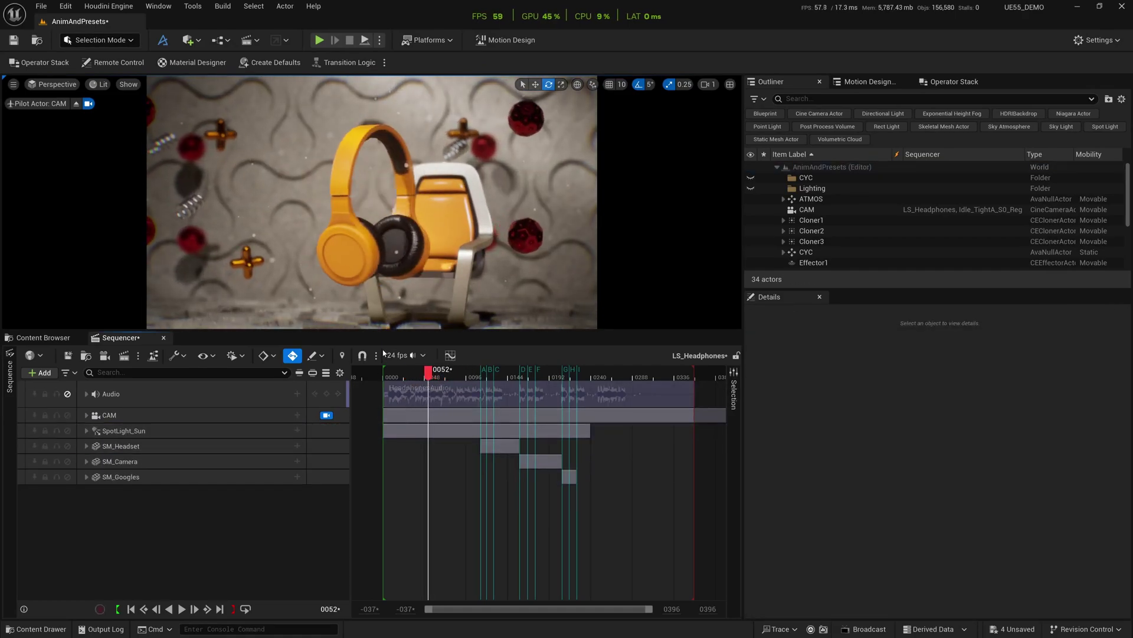
left_click_drag(380, 329, 380, 426)
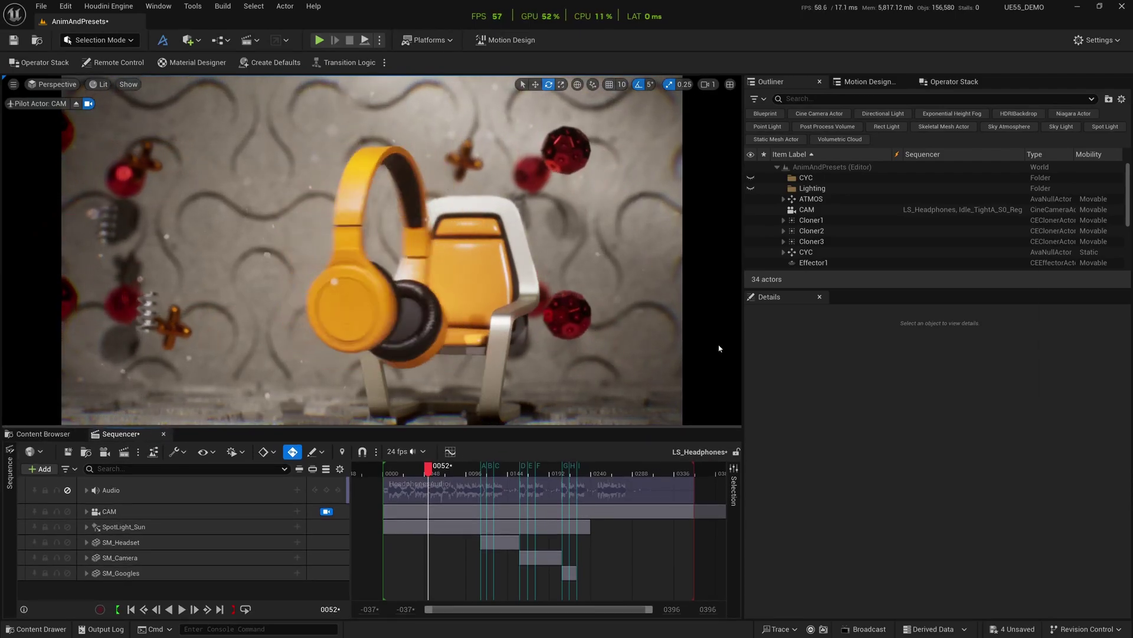
Check the Greyscalegorilla Studio page in Chrome, then return to the Unreal editor.
key("alt+Tab")
key("Tab")
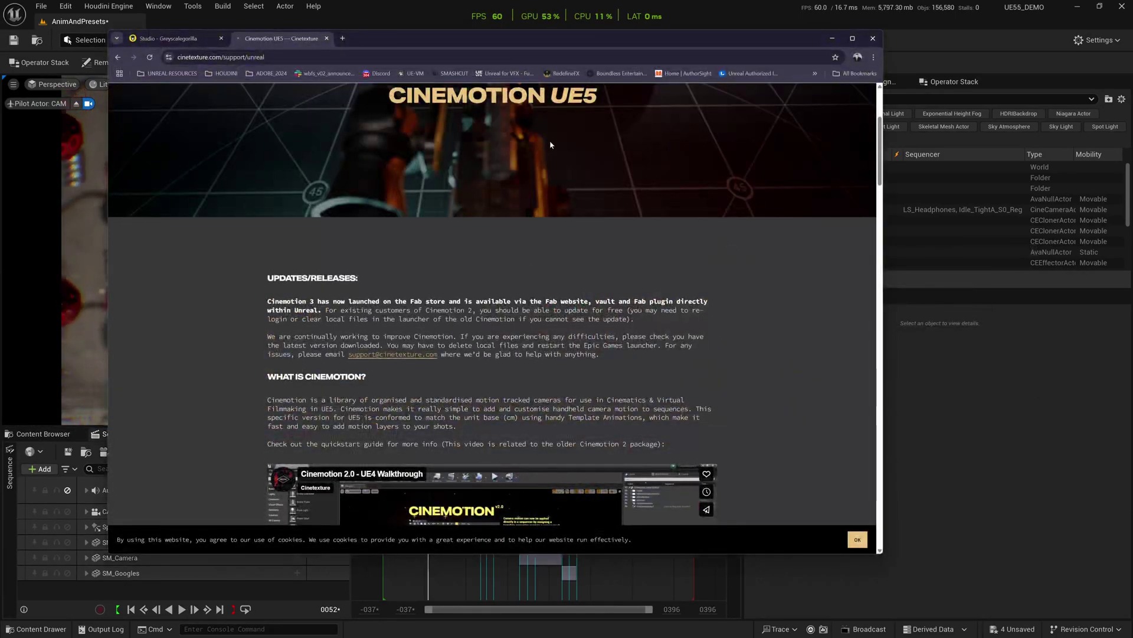
left_click(171, 39)
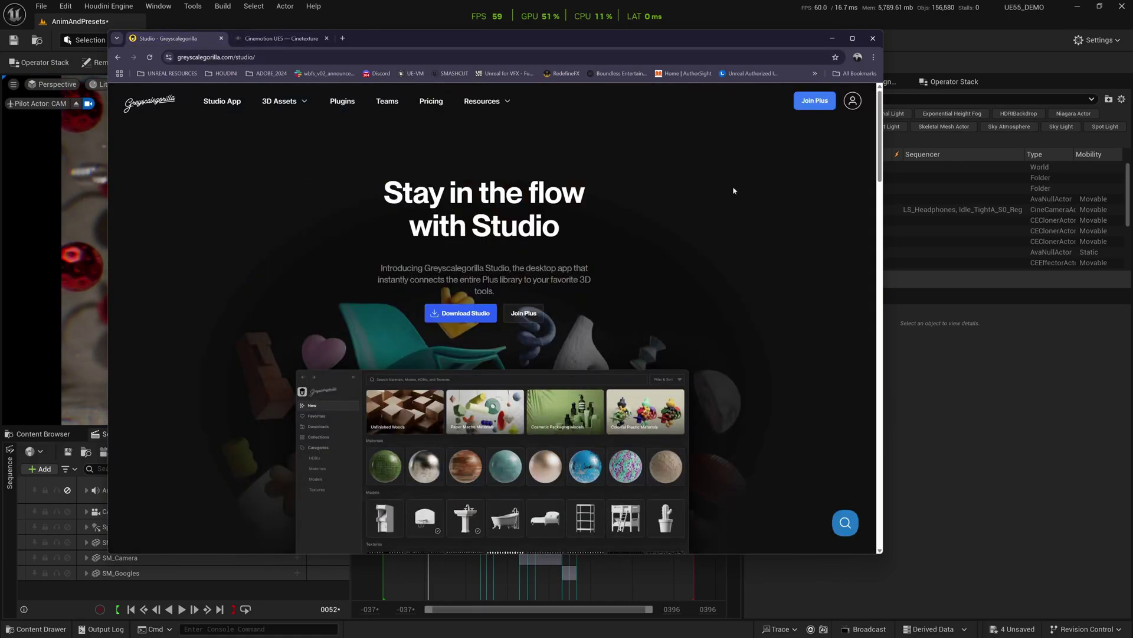
key("alt+Tab")
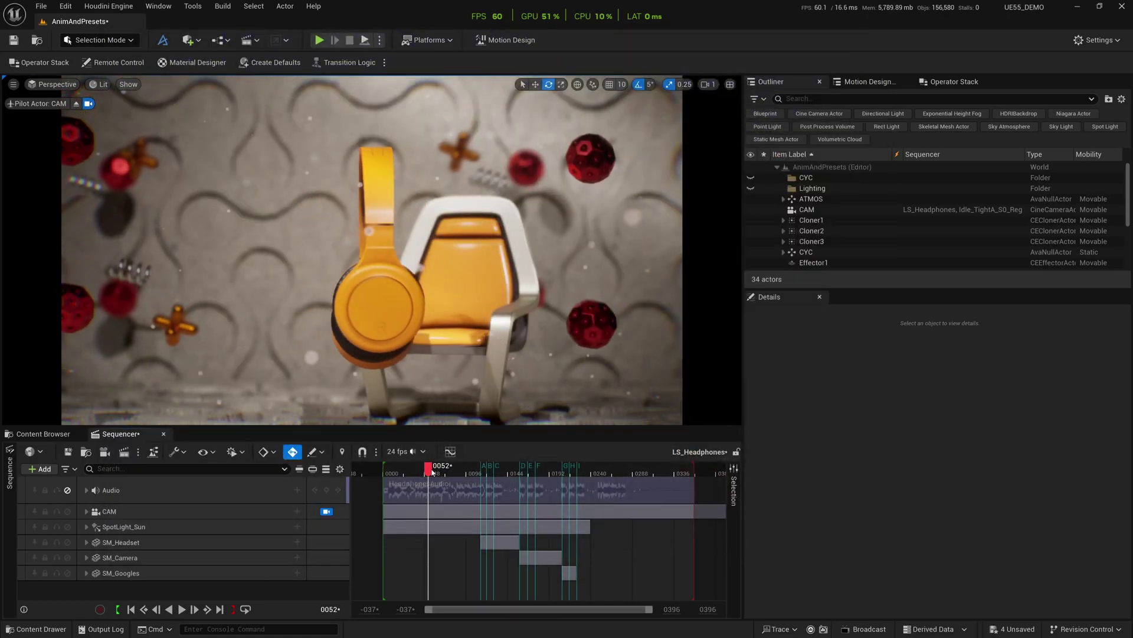
Scrub the headphones animation from frame 0052 to 0068 and enlarge the Outliner's actor list.
left_click_drag(432, 472, 442, 473)
left_click_drag(812, 288, 820, 381)
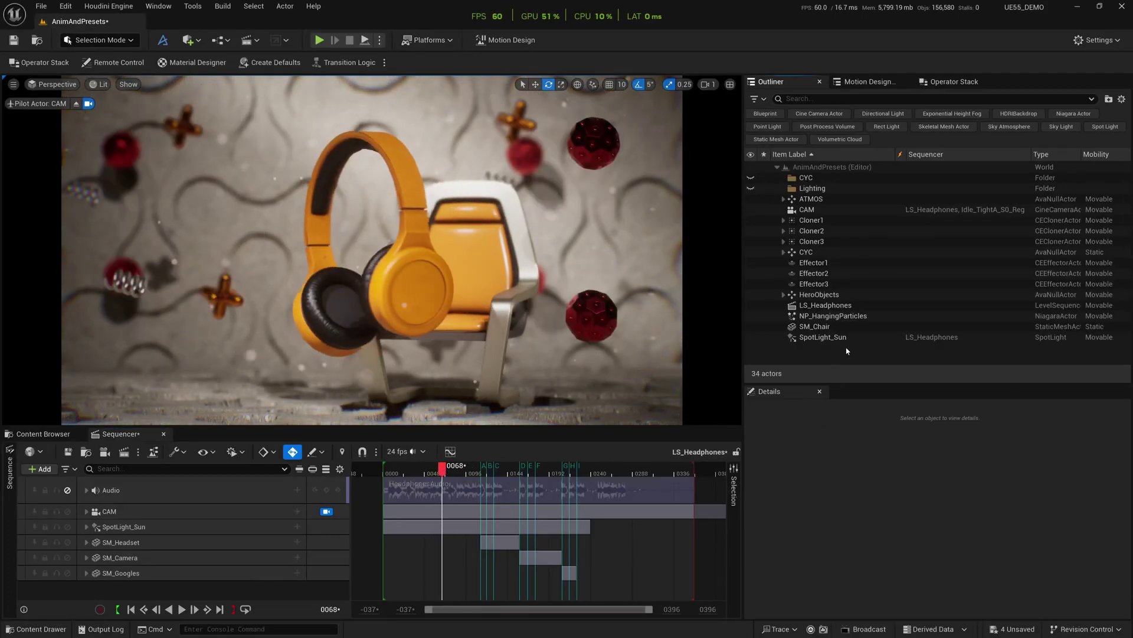